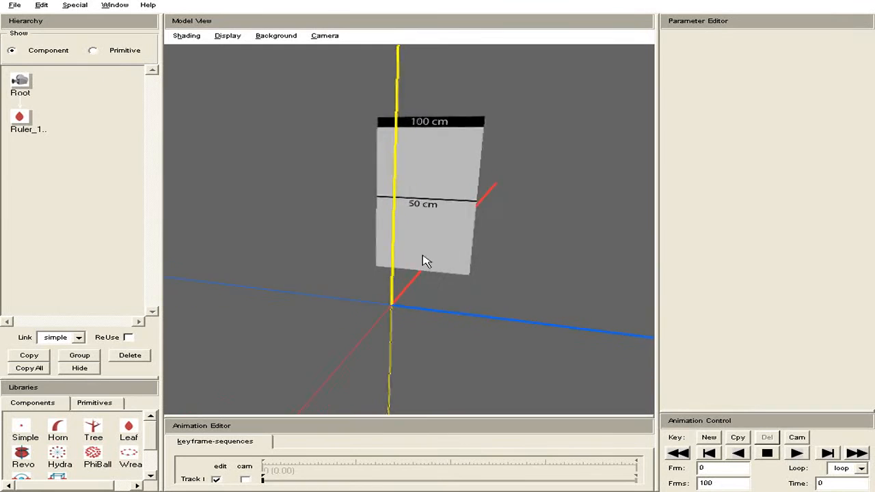
- Hide the 100 cm ruler component in the model
{"action": "middle_click_drag", "start_coordinate": [438, 348], "coordinate": [441, 363]}
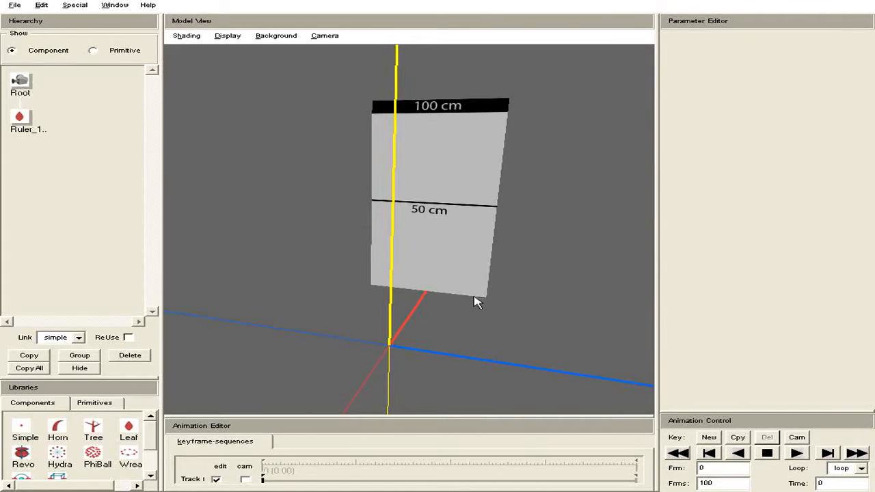
{"action": "left_click", "coordinate": [21, 120]}
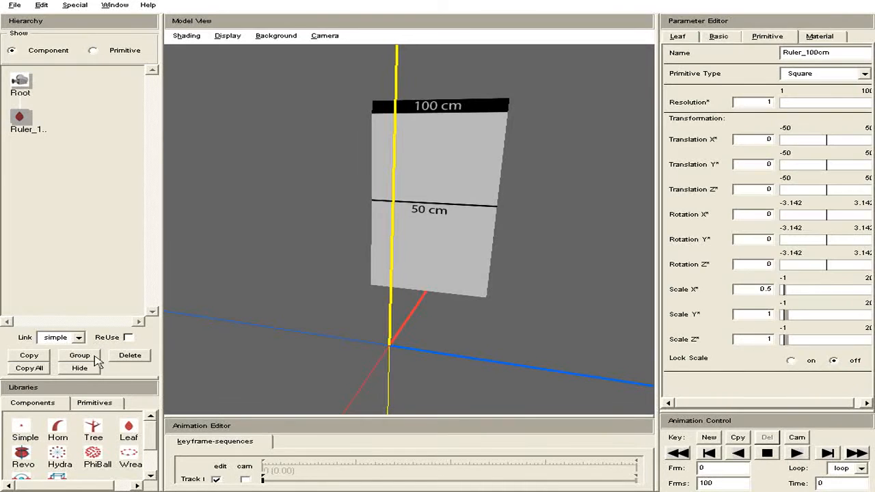
{"action": "left_click", "coordinate": [85, 370]}
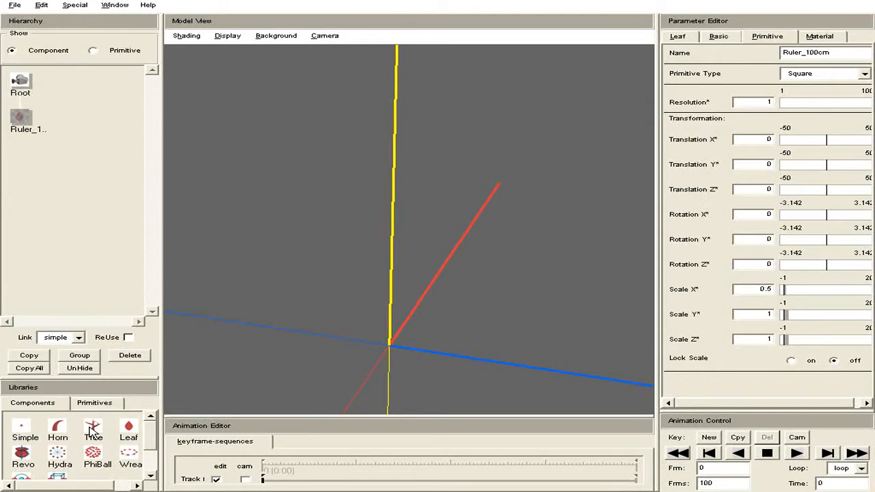
- Add a Tree component under Root and name it Stalk
{"action": "left_click_drag", "start_coordinate": [96, 431], "coordinate": [21, 82]}
{"action": "left_click", "coordinate": [68, 120]}
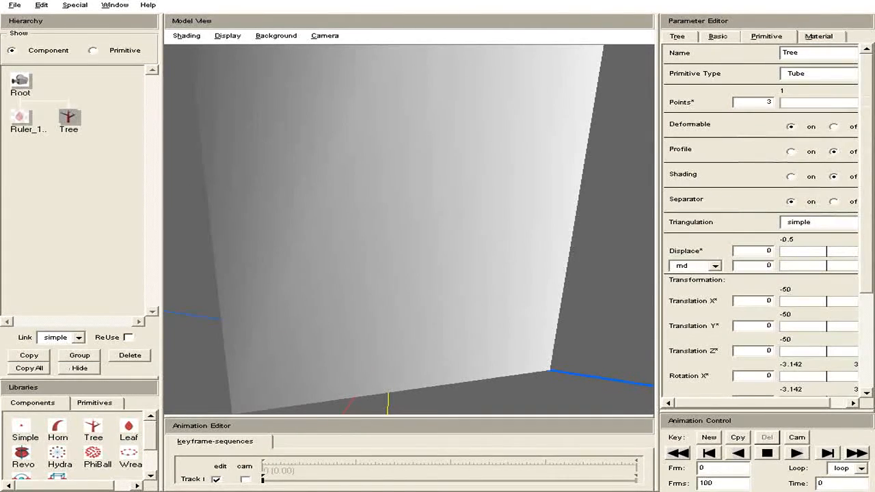
{"action": "left_click_drag", "start_coordinate": [810, 55], "coordinate": [737, 49]}
{"action": "type", "text": "Stalk"}
{"action": "key", "text": "Return"}
- Set the number of points of the Stalk's tube primitive to 9
{"action": "right_click_drag", "start_coordinate": [529, 349], "coordinate": [378, 276]}
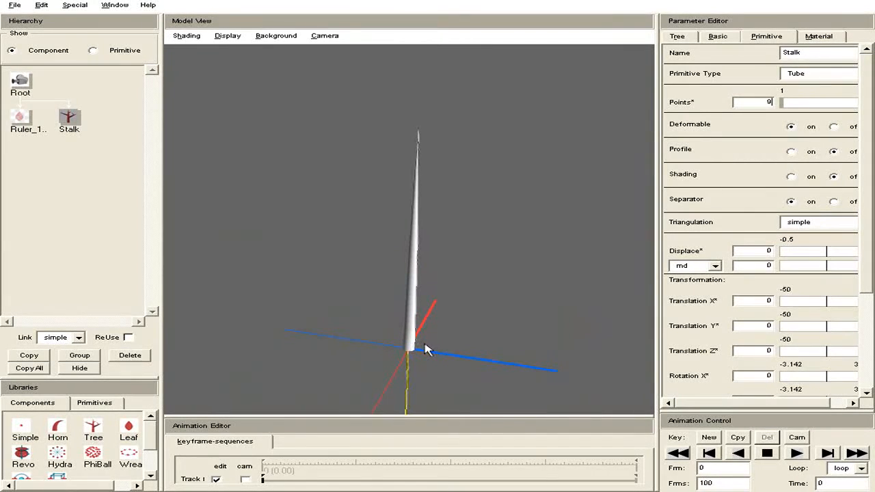
{"action": "left_click_drag", "start_coordinate": [429, 347], "coordinate": [335, 358]}
{"action": "right_click_drag", "start_coordinate": [453, 353], "coordinate": [485, 273]}
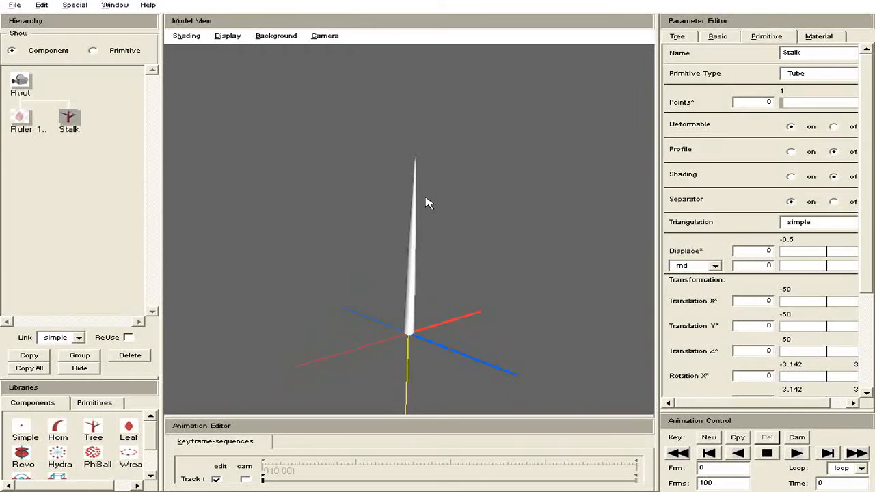
{"action": "left_click_drag", "start_coordinate": [520, 247], "coordinate": [493, 216]}
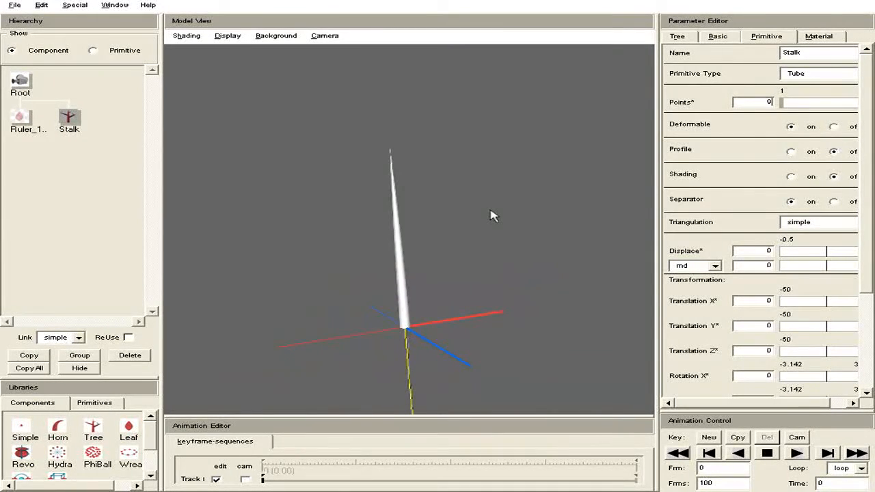
{"action": "left_click", "coordinate": [70, 124]}
{"action": "left_click_drag", "start_coordinate": [424, 273], "coordinate": [463, 287]}
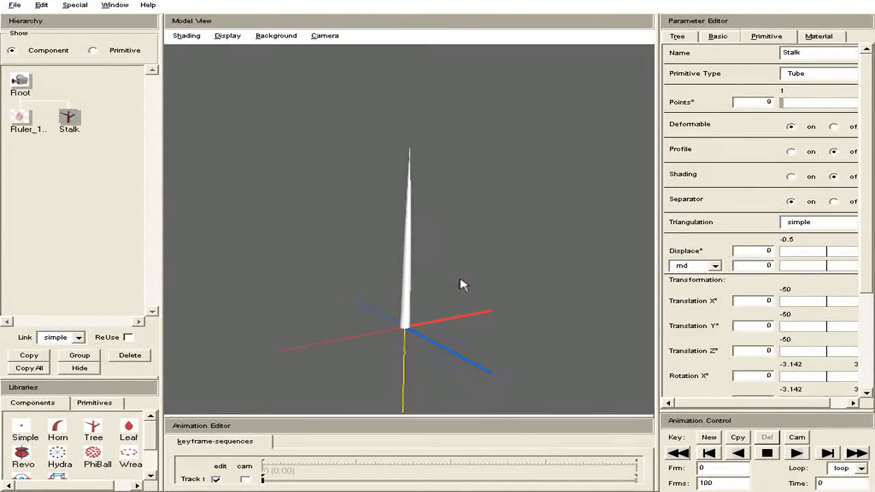
- Reshape the Stalk's Shape curve into a slim, nearly constant profile slightly thicker at the base, and turn Top off
{"action": "left_click", "coordinate": [675, 41]}
{"action": "left_click", "coordinate": [741, 195]}
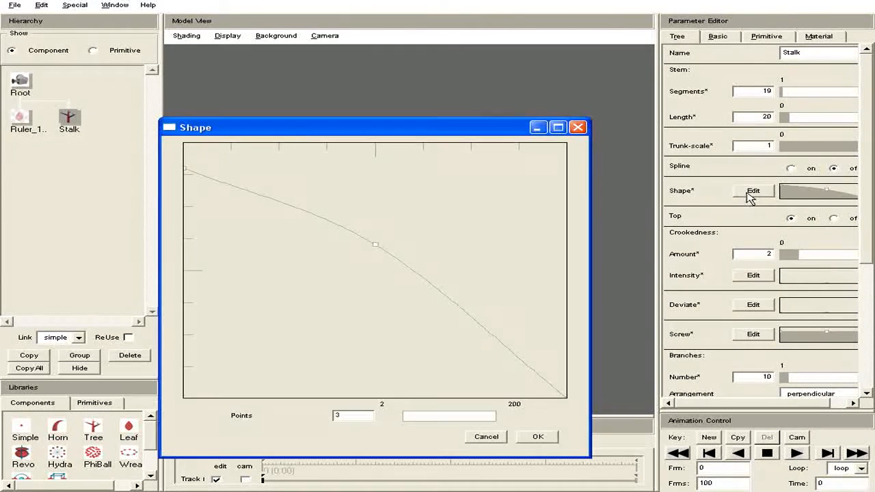
{"action": "left_click_drag", "start_coordinate": [456, 131], "coordinate": [730, 117]}
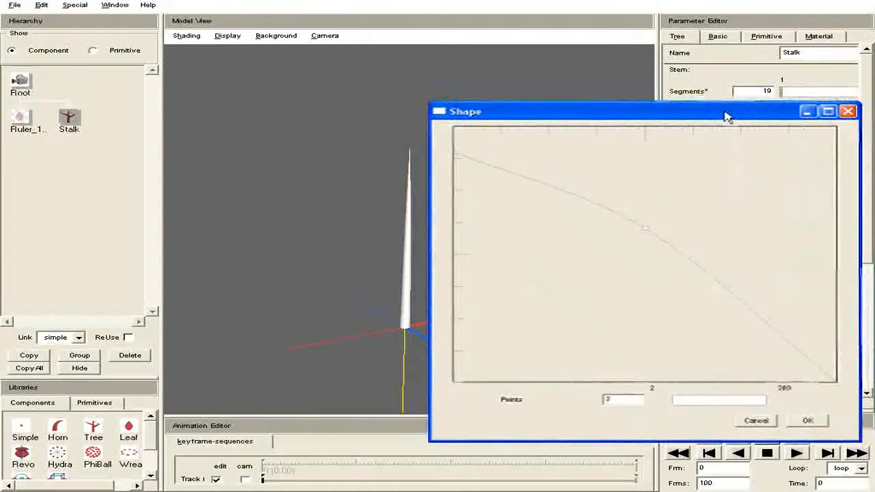
{"action": "left_click_drag", "start_coordinate": [469, 160], "coordinate": [484, 254]}
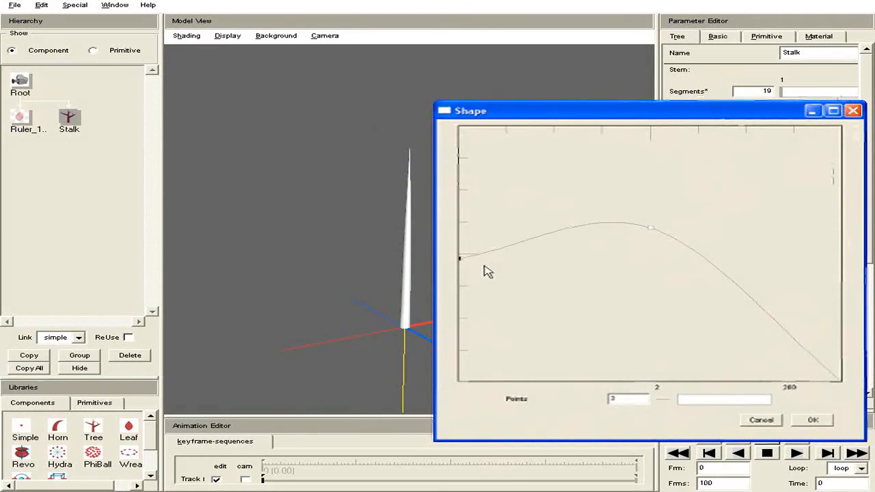
{"action": "left_click_drag", "start_coordinate": [651, 230], "coordinate": [498, 265]}
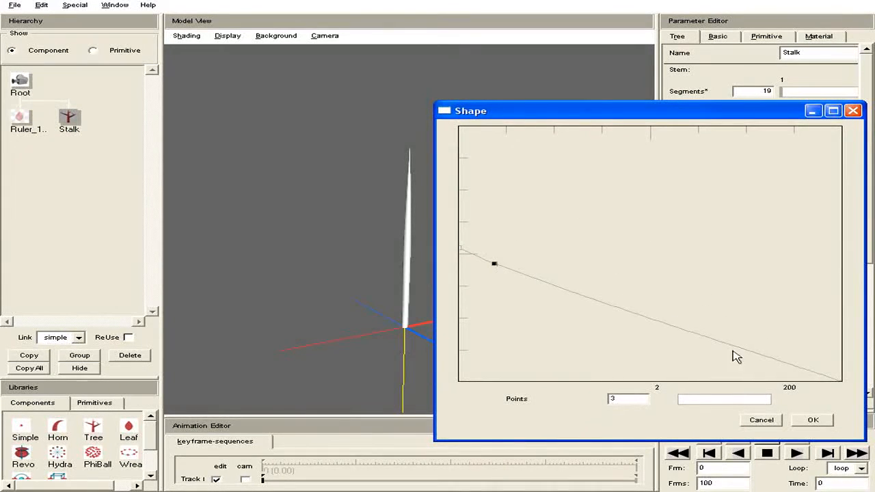
{"action": "left_click_drag", "start_coordinate": [841, 380], "coordinate": [848, 277]}
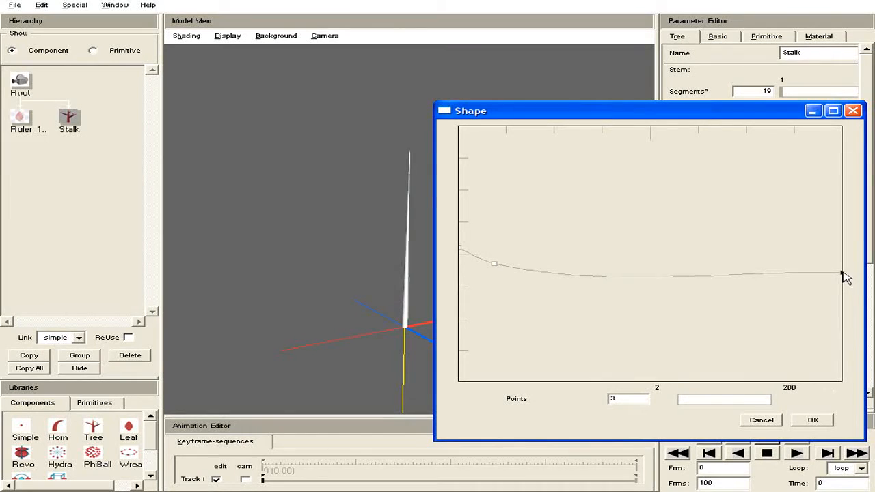
{"action": "left_click_drag", "start_coordinate": [462, 249], "coordinate": [491, 272]}
{"action": "left_click", "coordinate": [837, 274]}
{"action": "left_click_drag", "start_coordinate": [835, 277], "coordinate": [840, 290]}
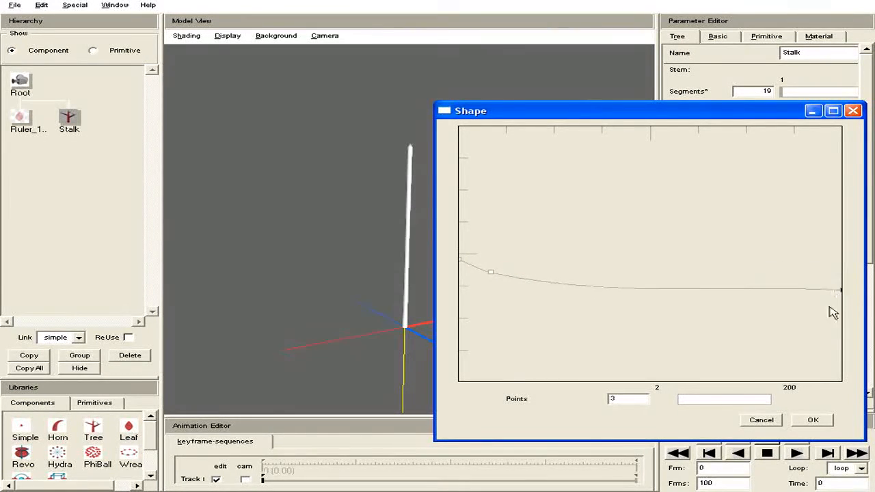
{"action": "left_click", "coordinate": [813, 421]}
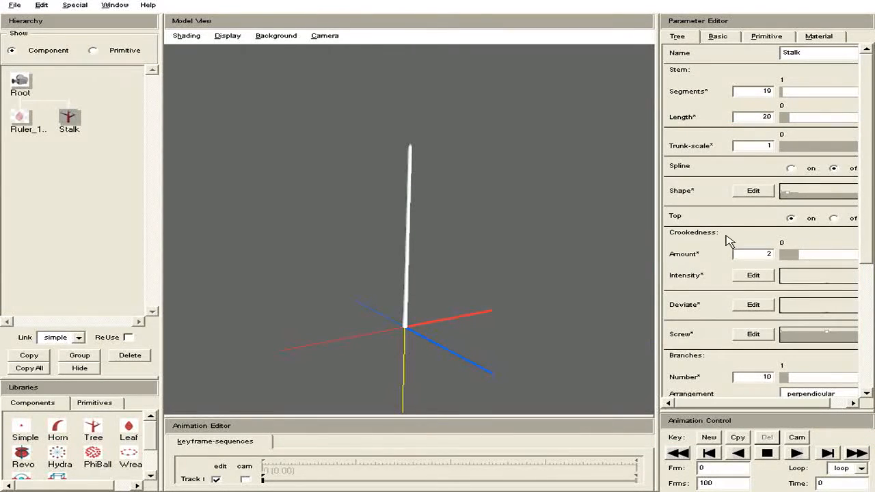
{"action": "left_click", "coordinate": [834, 219]}
- Add a Simple component under Stalk and name it Blossom
{"action": "left_click_drag", "start_coordinate": [25, 428], "coordinate": [73, 124]}
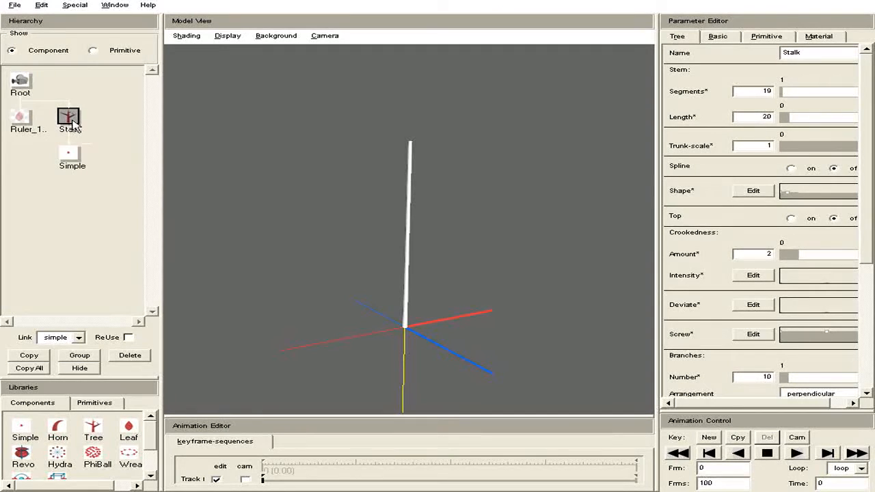
{"action": "left_click", "coordinate": [69, 153]}
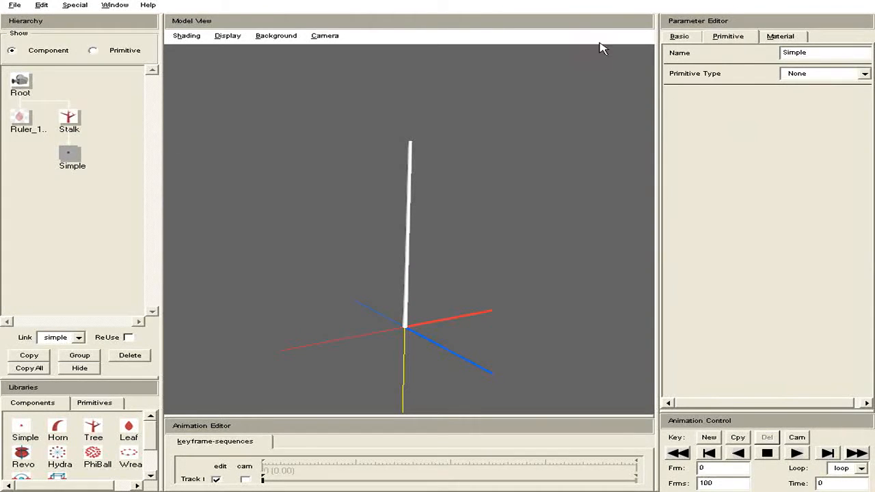
{"action": "double_click", "coordinate": [834, 53]}
{"action": "type", "text": "Blossom"}
- Try the multiple link type between Stalk and Blossom and set it back to simple
{"action": "left_click", "coordinate": [73, 143]}
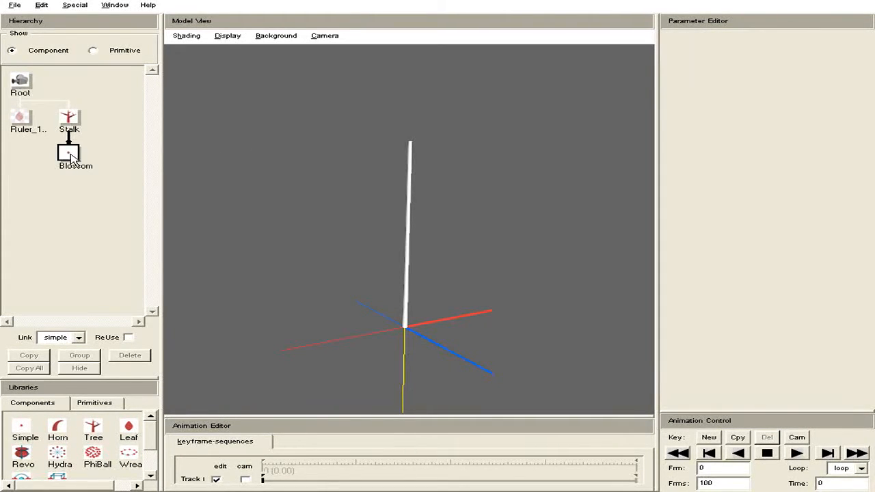
{"action": "left_click", "coordinate": [55, 338]}
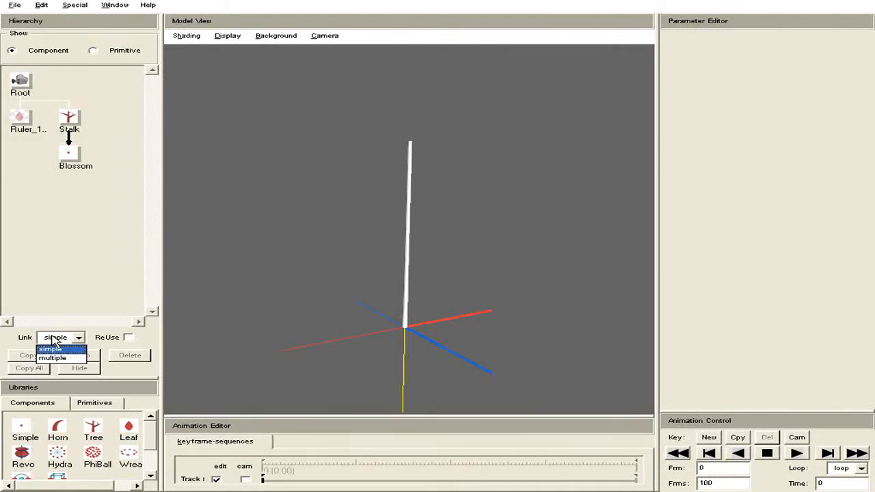
{"action": "left_click", "coordinate": [53, 358]}
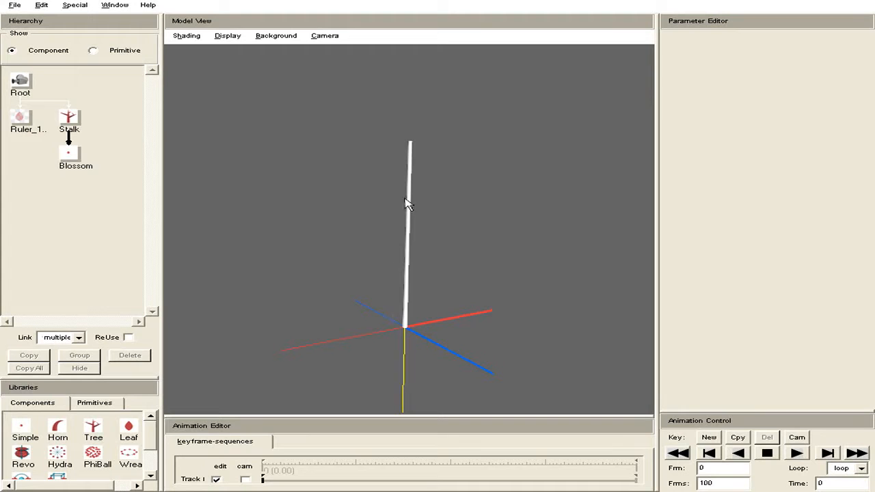
{"action": "left_click", "coordinate": [73, 337]}
{"action": "left_click", "coordinate": [63, 349]}
- Add a Simple component under Blossom and name it Center
{"action": "left_click_drag", "start_coordinate": [17, 427], "coordinate": [73, 155]}
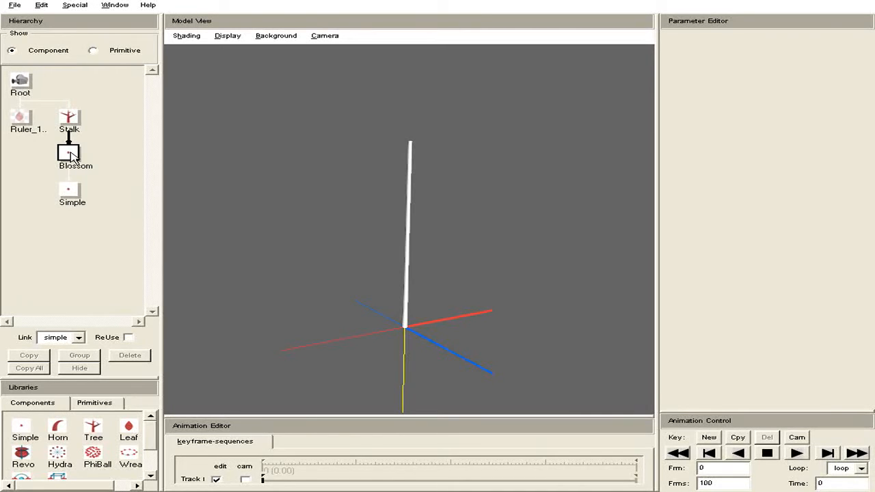
{"action": "left_click", "coordinate": [68, 193]}
{"action": "left_click_drag", "start_coordinate": [827, 53], "coordinate": [773, 52]}
{"action": "type", "text": "Center"}
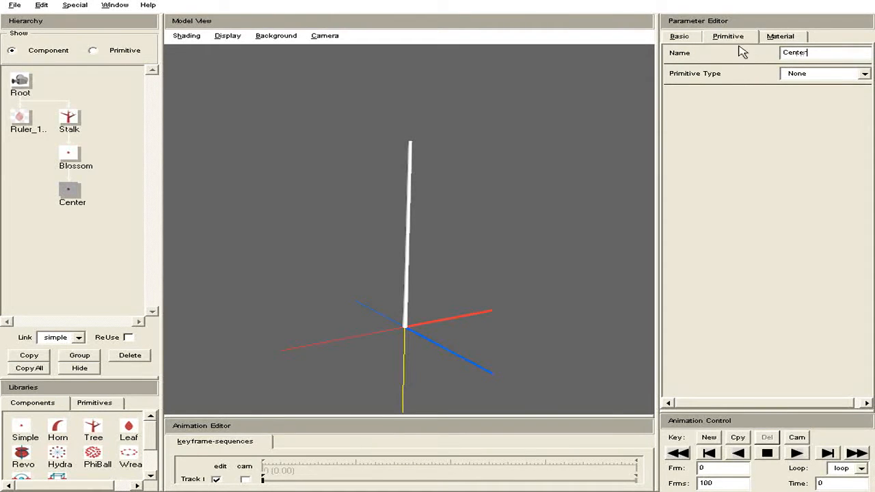
- Make the Center component a Sphere primitive with a resolution of 3
{"action": "left_click", "coordinate": [827, 76]}
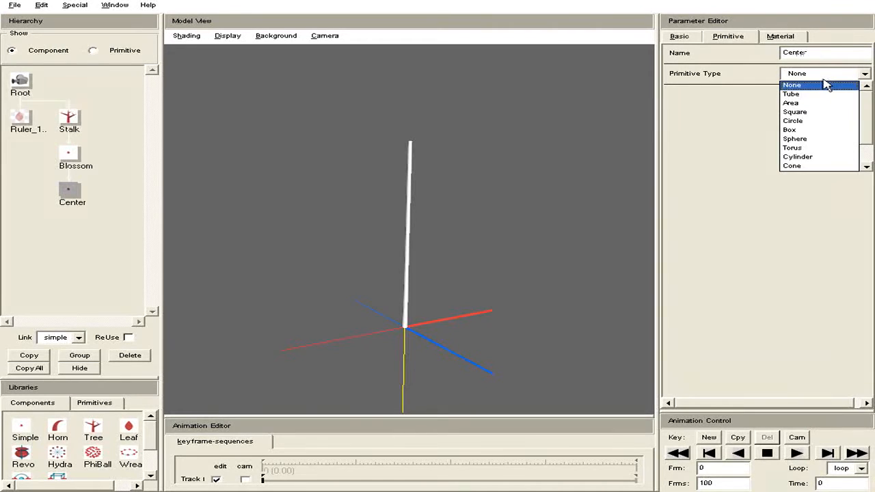
{"action": "left_click", "coordinate": [804, 140]}
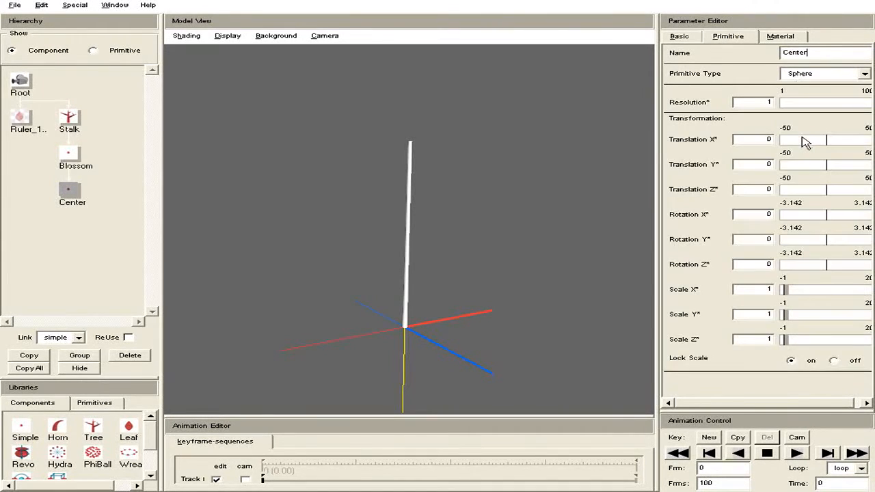
{"action": "left_click_drag", "start_coordinate": [442, 153], "coordinate": [428, 209]}
{"action": "middle_click_drag", "start_coordinate": [448, 137], "coordinate": [446, 177]}
{"action": "right_click_drag", "start_coordinate": [446, 178], "coordinate": [488, 327]}
{"action": "middle_click_drag", "start_coordinate": [465, 179], "coordinate": [468, 244]}
{"action": "right_click_drag", "start_coordinate": [458, 176], "coordinate": [448, 239]}
{"action": "middle_click_drag", "start_coordinate": [431, 201], "coordinate": [464, 260]}
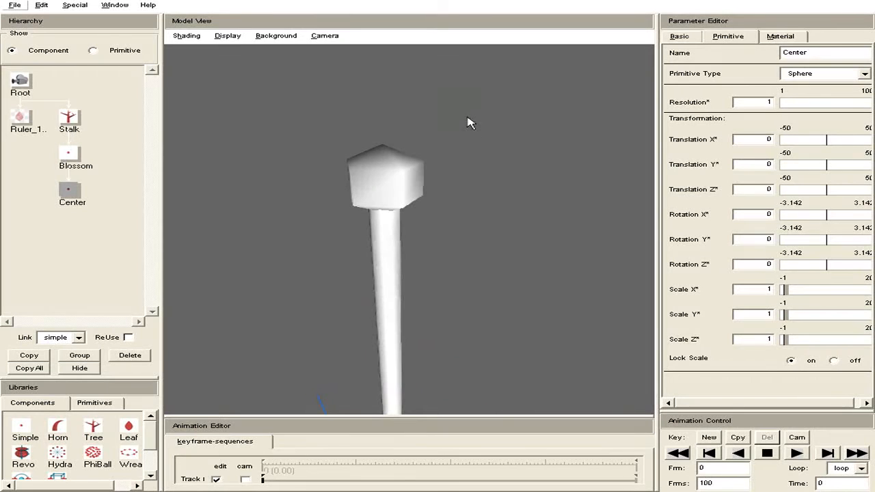
{"action": "type", "text": "3"}
{"action": "key", "text": "Return"}
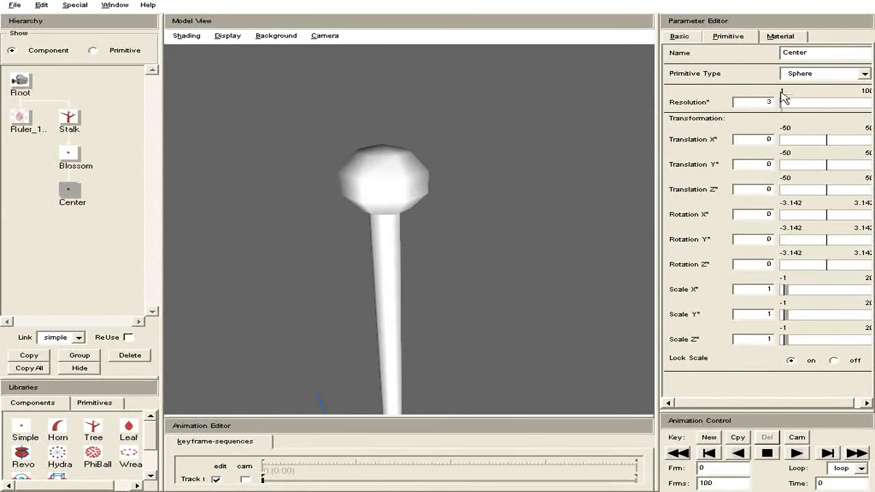
- Give the Center sphere its own texture using the file center.tif
{"action": "left_click", "coordinate": [786, 37]}
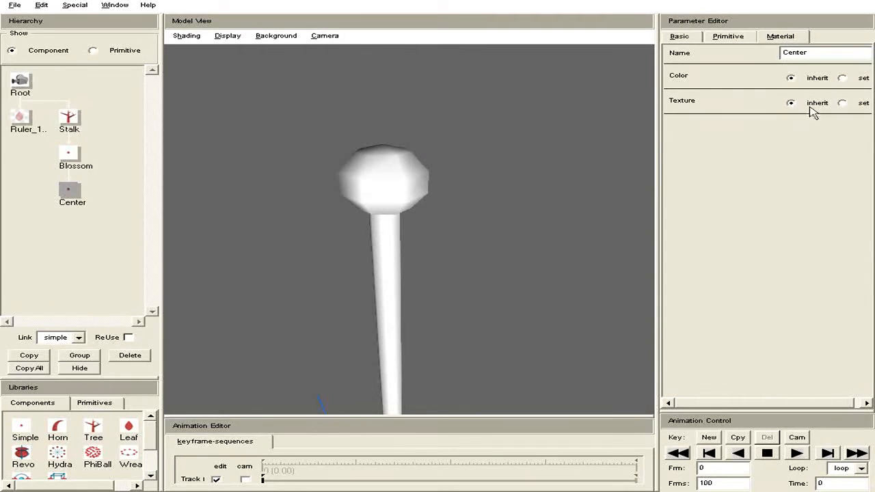
{"action": "left_click", "coordinate": [842, 104]}
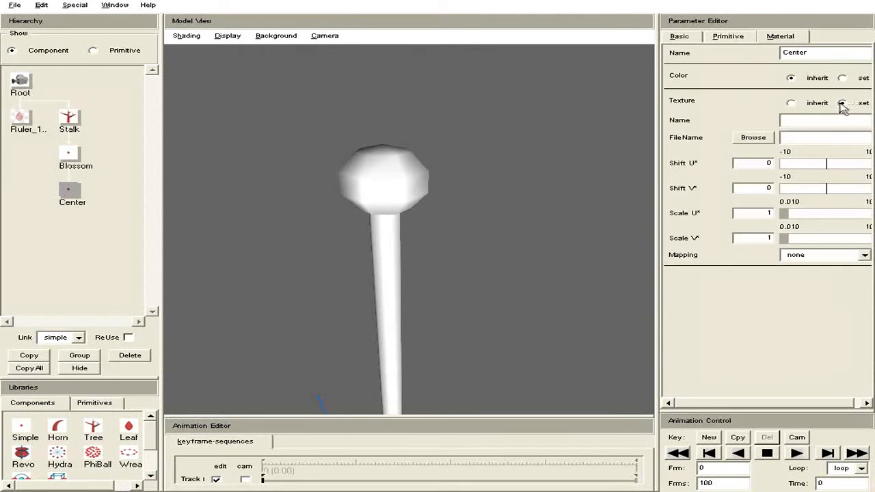
{"action": "left_click", "coordinate": [755, 139]}
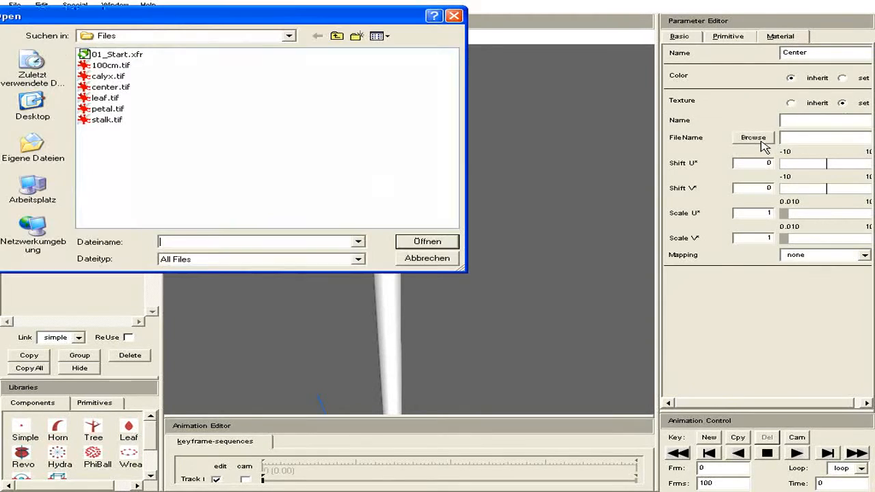
{"action": "double_click", "coordinate": [118, 87]}
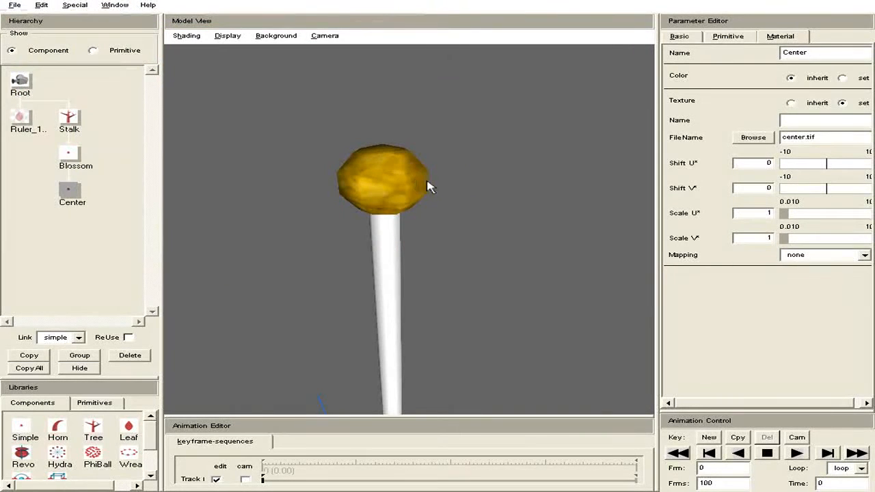
{"action": "mouse_move", "coordinate": [435, 186]}
{"action": "left_mouse_down"}
{"action": "mouse_move", "coordinate": [417, 209]}
{"action": "mouse_move", "coordinate": [424, 198]}
{"action": "left_mouse_up"}
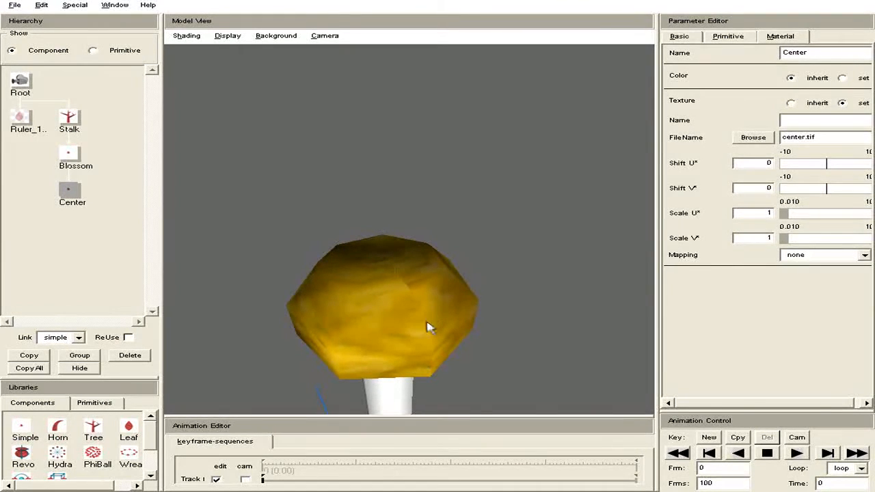
- Set the Center sphere's Y rotation to 1.57
{"action": "left_click", "coordinate": [717, 40]}
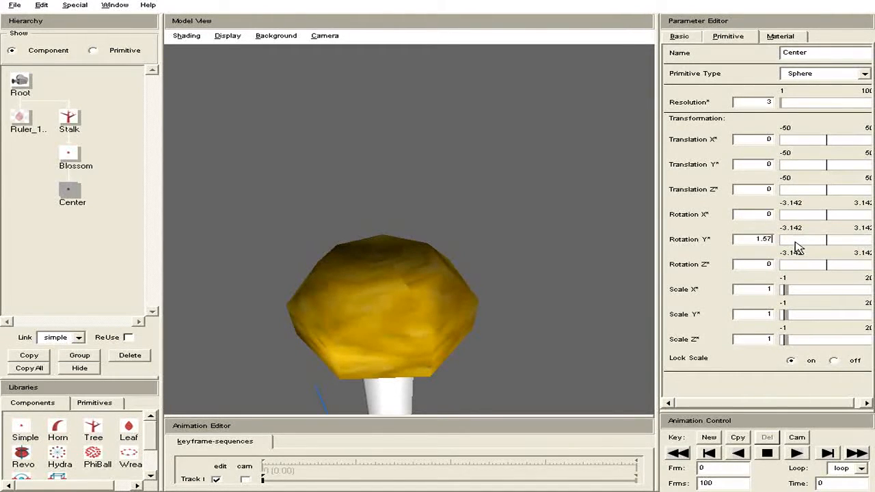
{"action": "key", "text": "Return"}
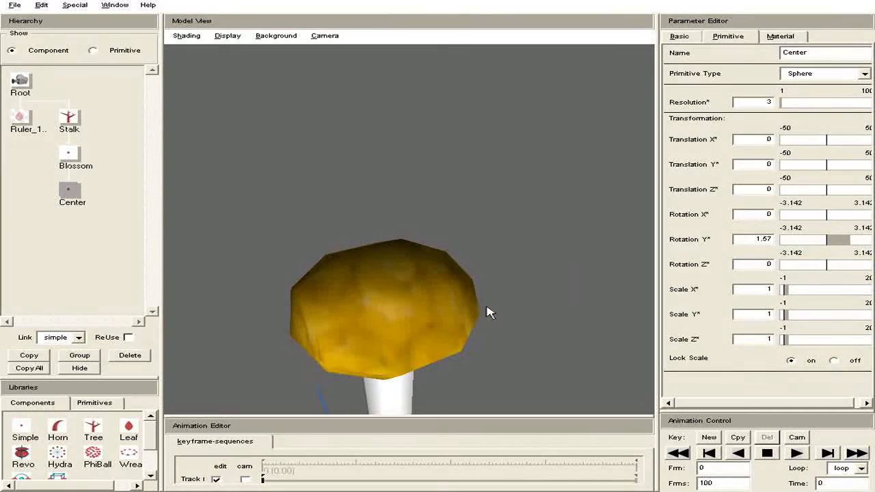
{"action": "mouse_move", "coordinate": [354, 309]}
{"action": "left_mouse_down"}
{"action": "mouse_move", "coordinate": [359, 271]}
{"action": "mouse_move", "coordinate": [346, 307]}
{"action": "mouse_move", "coordinate": [353, 315]}
{"action": "left_mouse_up"}
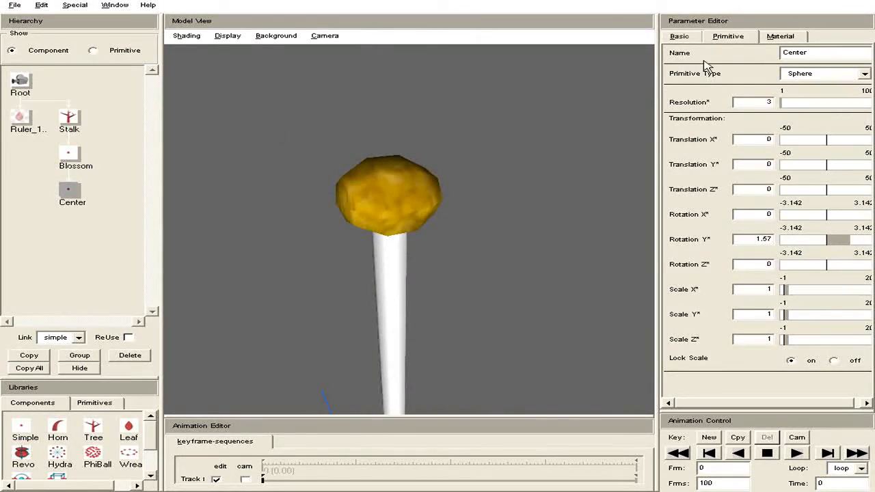
- Set both the U and V scale of the Center's texture to .5
{"action": "left_click", "coordinate": [778, 35]}
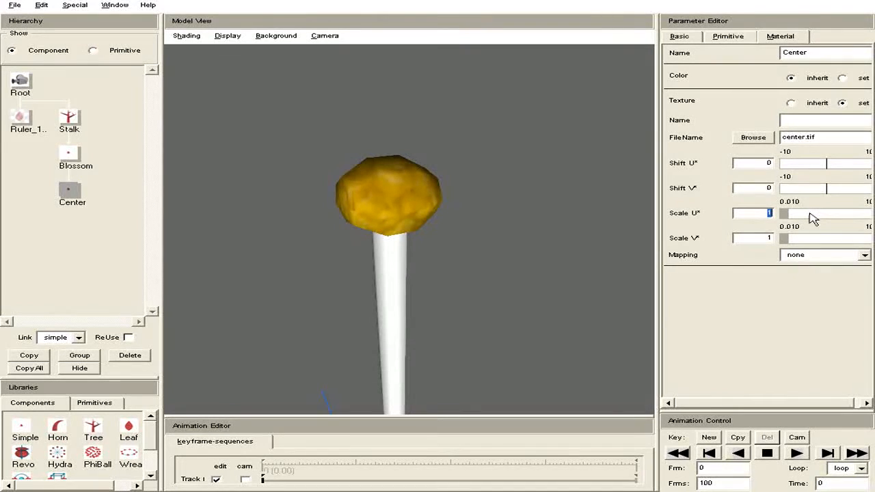
{"action": "key", "text": "Return"}
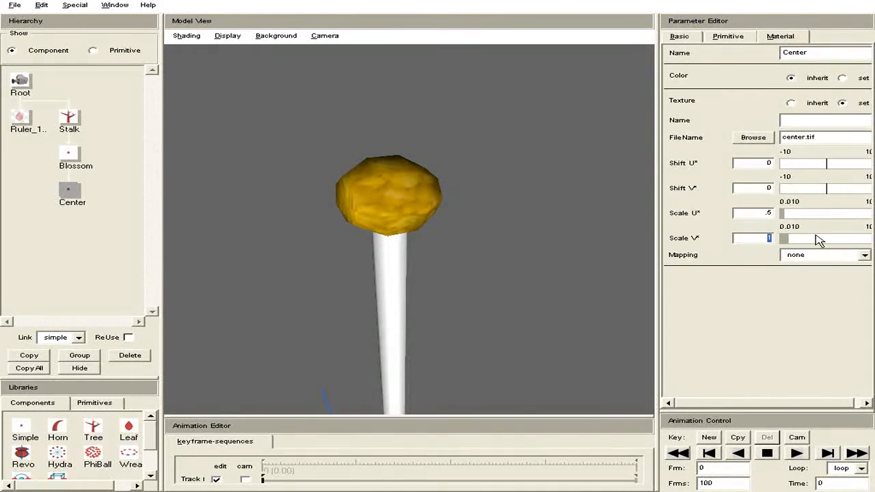
{"action": "type", "text": ".5"}
{"action": "key", "text": "Return"}
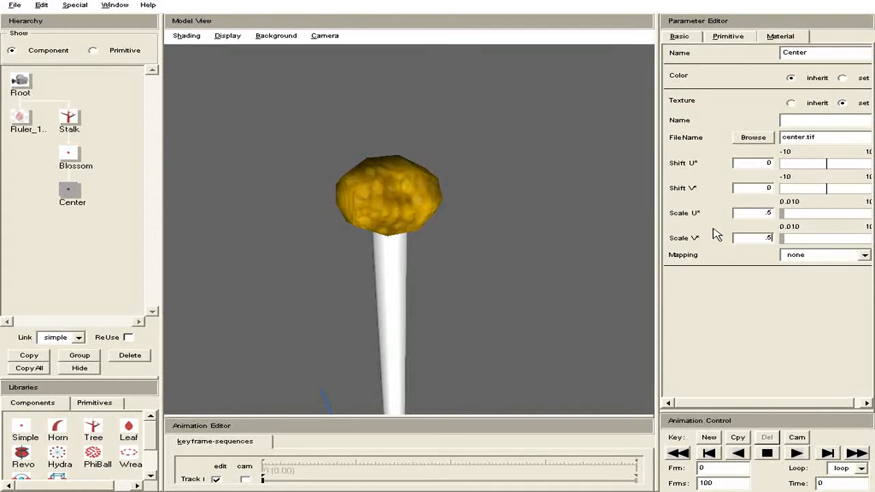
{"action": "left_click_drag", "start_coordinate": [439, 208], "coordinate": [432, 231]}
{"action": "right_click_drag", "start_coordinate": [429, 223], "coordinate": [428, 199]}
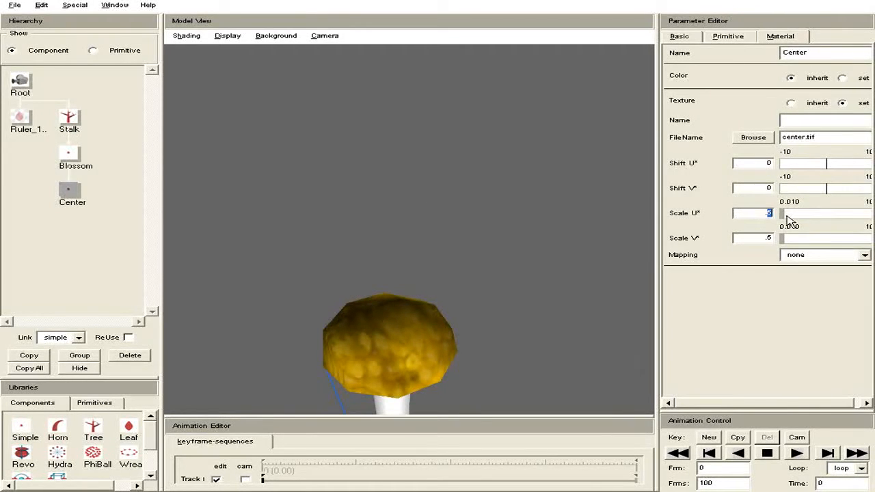
- Reduce the Center texture's U scale to .25
{"action": "key", "text": "Return"}
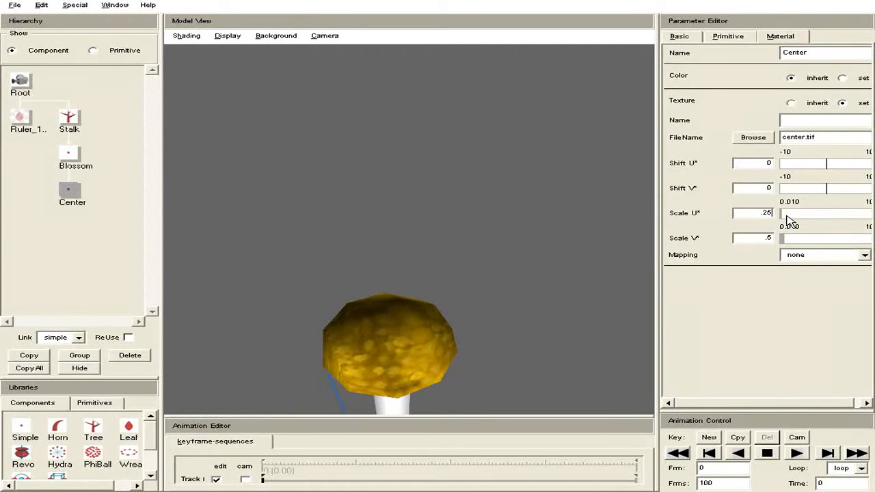
{"action": "right_click_drag", "start_coordinate": [500, 334], "coordinate": [472, 292]}
{"action": "left_click_drag", "start_coordinate": [472, 292], "coordinate": [492, 246]}
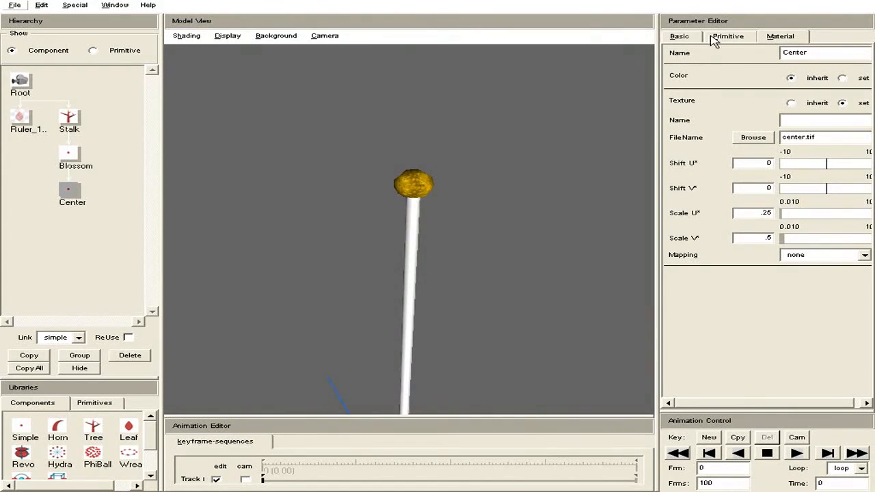
- Flatten the Center component by trying a Z scale of .3 and settling on .4
{"action": "left_click", "coordinate": [684, 38]}
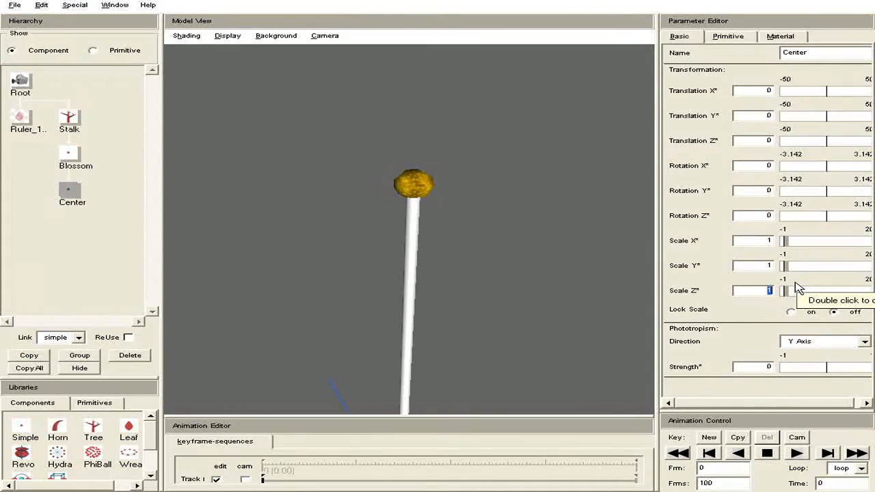
{"action": "type", "text": ".3"}
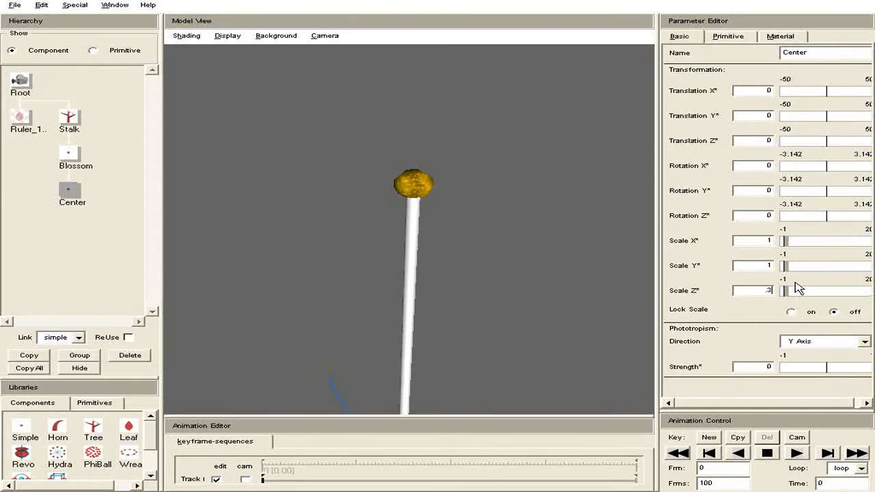
{"action": "key", "text": "Return"}
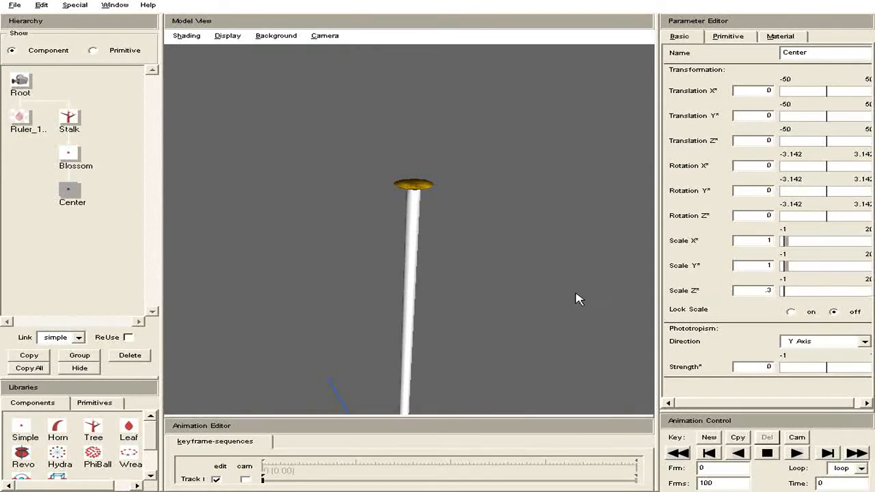
{"action": "left_click_drag", "start_coordinate": [426, 223], "coordinate": [420, 270]}
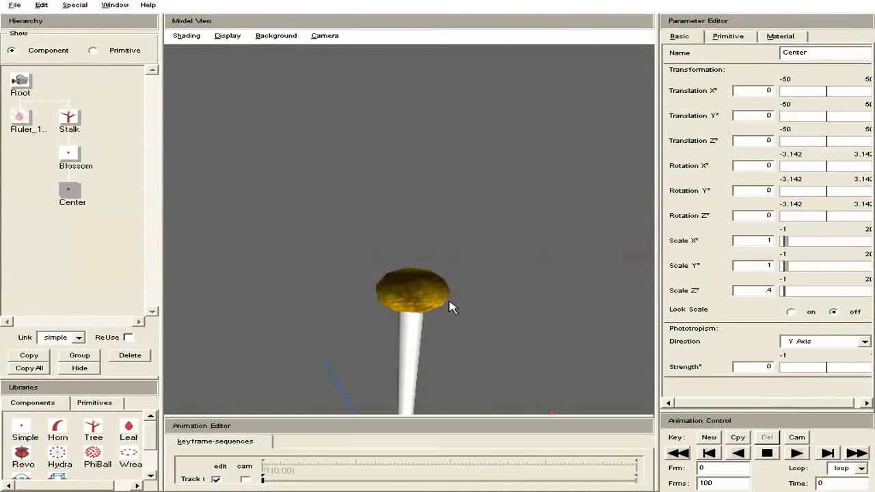
{"action": "left_click_drag", "start_coordinate": [450, 306], "coordinate": [419, 187]}
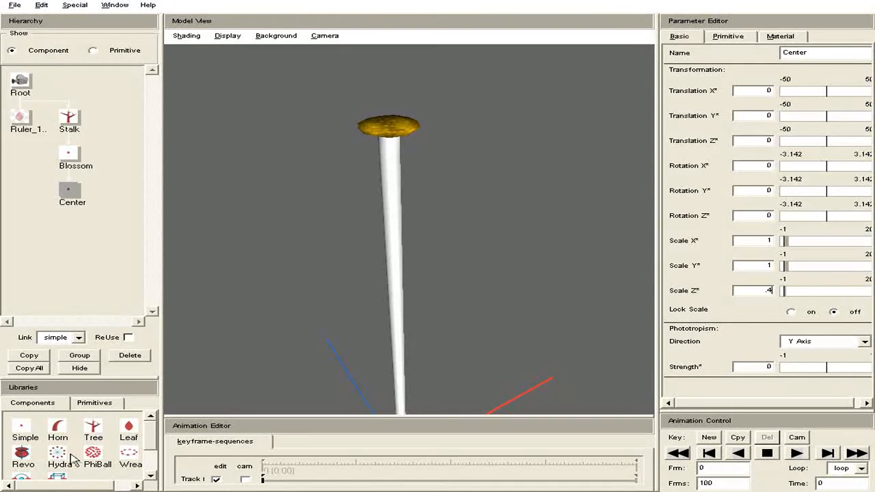
- Add a Patch component under Blossom and a Simple component beneath that patch
{"action": "scroll", "coordinate": [69, 458], "scroll_direction": "down", "scroll_amount": 1}
{"action": "left_click_drag", "start_coordinate": [60, 463], "coordinate": [68, 158]}
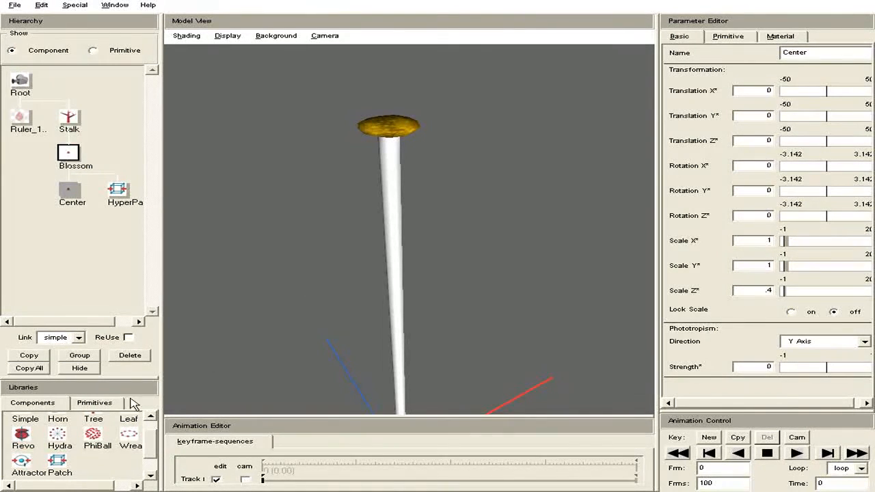
{"action": "scroll", "coordinate": [150, 431], "scroll_direction": "up", "scroll_amount": 1}
{"action": "left_click_drag", "start_coordinate": [25, 430], "coordinate": [121, 194]}
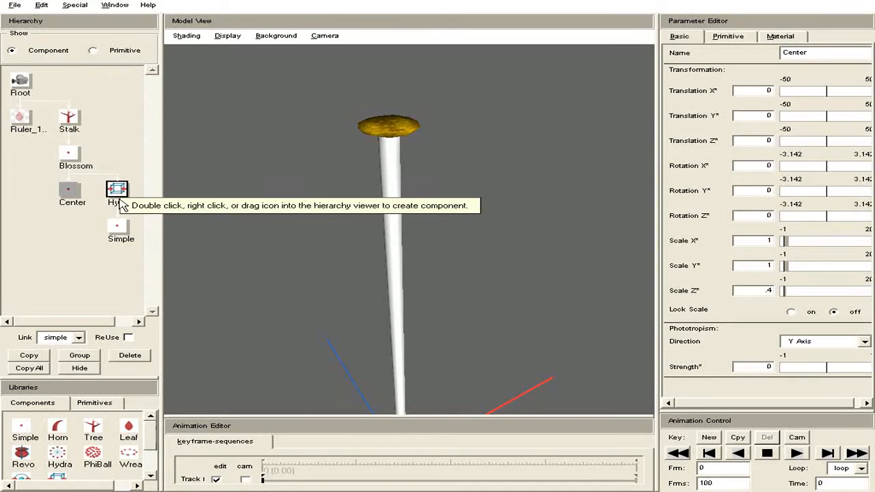
- Rename the Simple component under the patch as Calyx
{"action": "left_click", "coordinate": [121, 230]}
{"action": "left_click_drag", "start_coordinate": [830, 52], "coordinate": [721, 52]}
{"action": "type", "text": "Ca"}
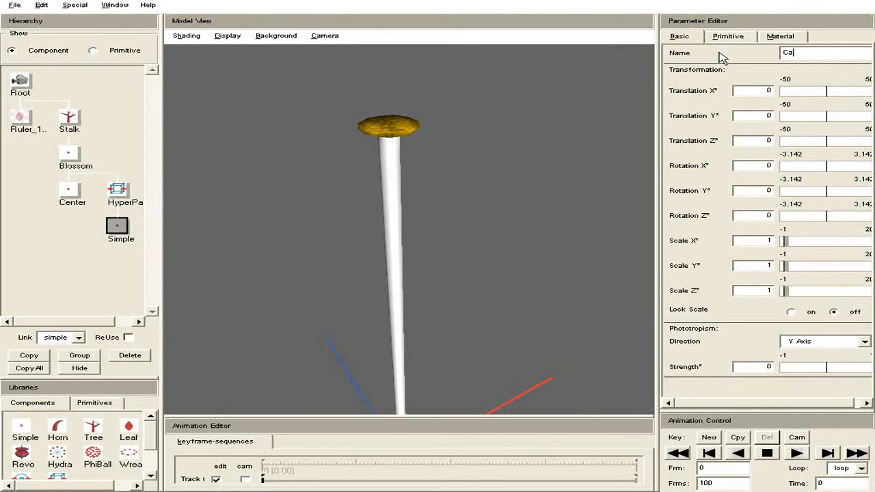
{"action": "key", "text": "Return"}
- Make the Calyx component a Square primitive and turn on the wireframe overlay in the model view
{"action": "left_click", "coordinate": [729, 37]}
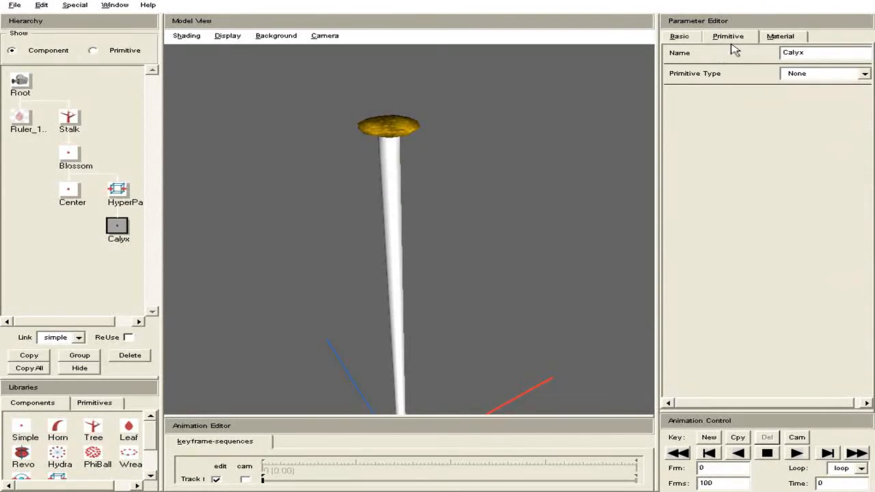
{"action": "left_click", "coordinate": [796, 75]}
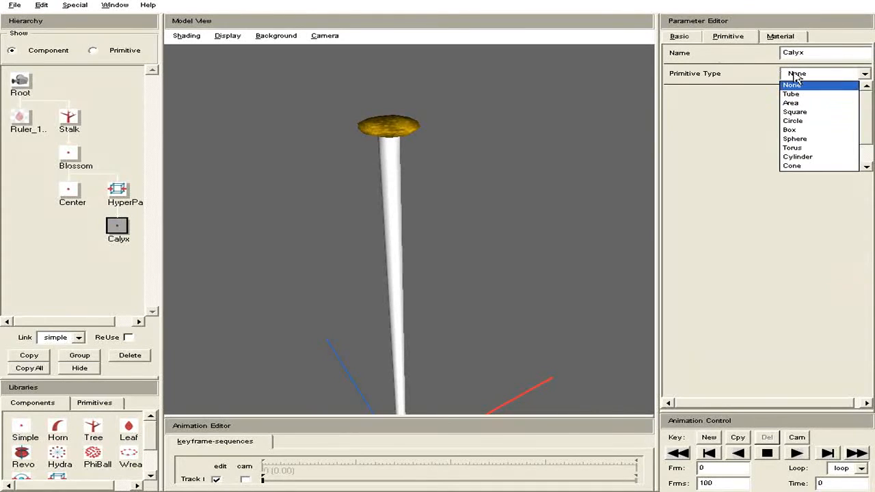
{"action": "left_click", "coordinate": [800, 112]}
{"action": "left_click_drag", "start_coordinate": [502, 169], "coordinate": [488, 198]}
{"action": "right_click_drag", "start_coordinate": [486, 166], "coordinate": [492, 207]}
{"action": "left_click_drag", "start_coordinate": [493, 207], "coordinate": [505, 215]}
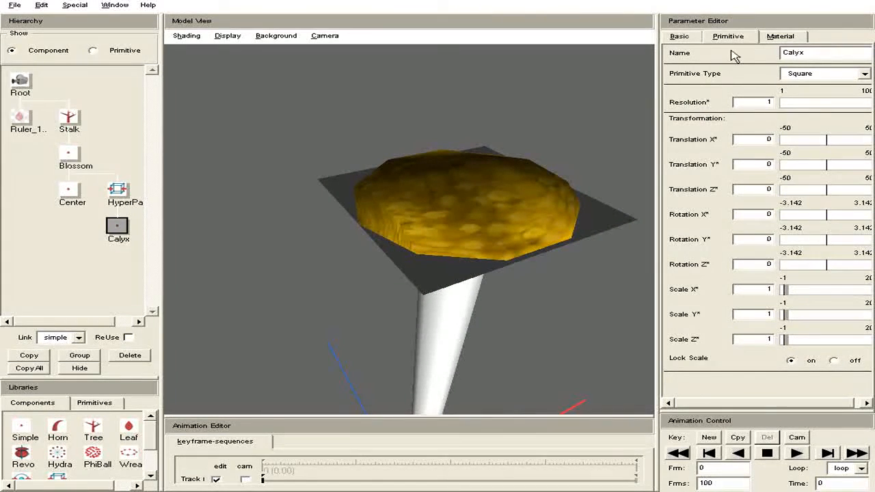
{"action": "left_click", "coordinate": [187, 36]}
{"action": "left_click", "coordinate": [194, 49]}
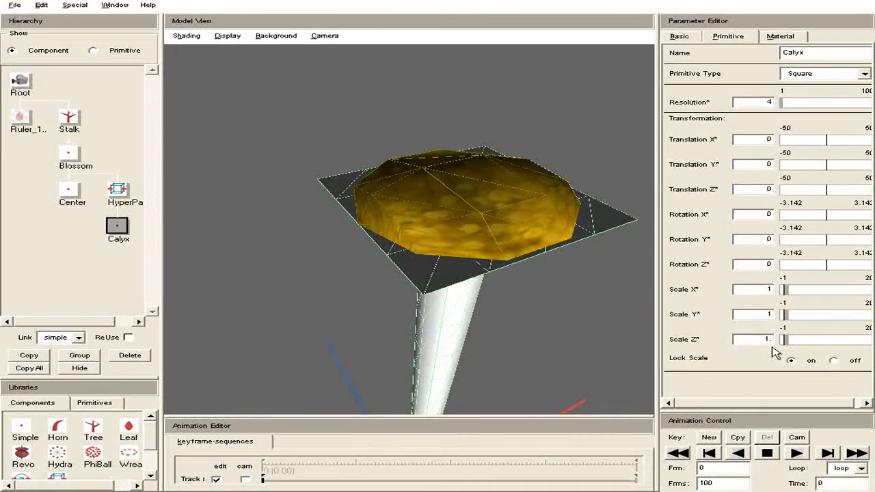
- Set the Calyx square's resolution to 4 and its locked X, Y and Z primitive scale to 1.7
{"action": "key", "text": "Return"}
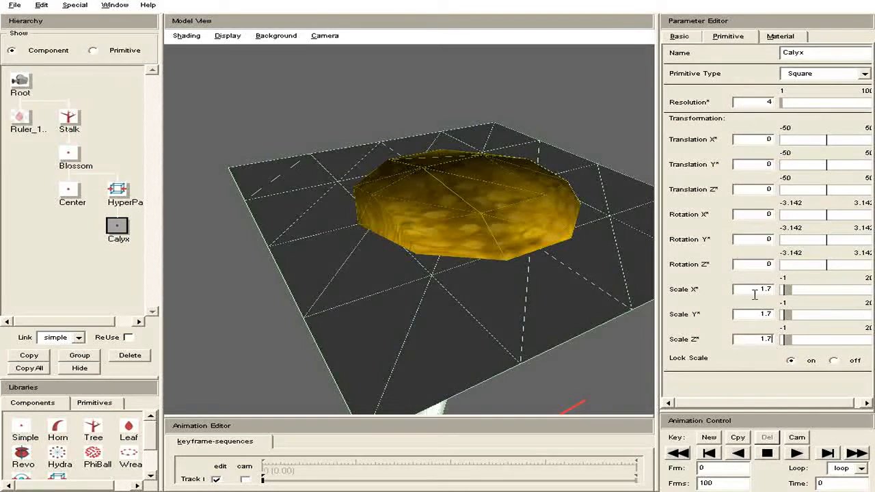
{"action": "right_click_drag", "start_coordinate": [556, 344], "coordinate": [548, 267]}
{"action": "mouse_move", "coordinate": [551, 272]}
{"action": "left_mouse_down"}
{"action": "mouse_move", "coordinate": [562, 280]}
{"action": "mouse_move", "coordinate": [602, 260]}
{"action": "mouse_move", "coordinate": [567, 217]}
{"action": "mouse_move", "coordinate": [552, 282]}
{"action": "left_mouse_up"}
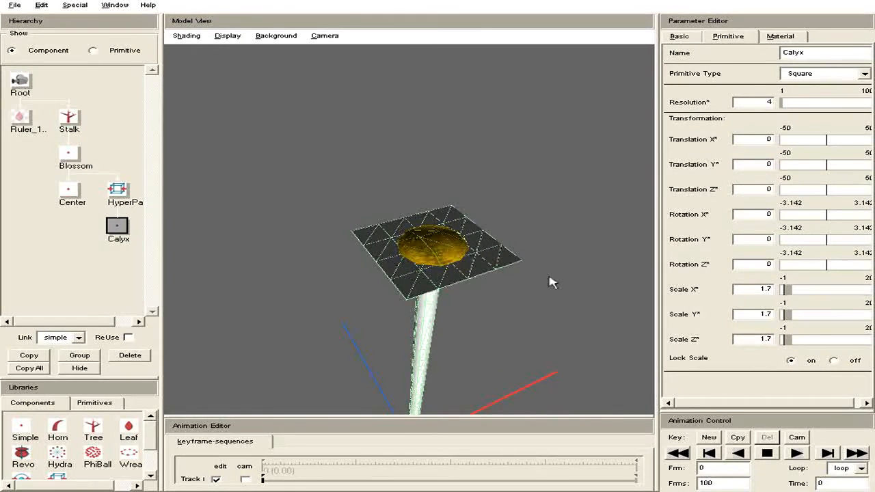
- Give the Calyx its own texture using the file calyx.tif
{"action": "left_click", "coordinate": [777, 41]}
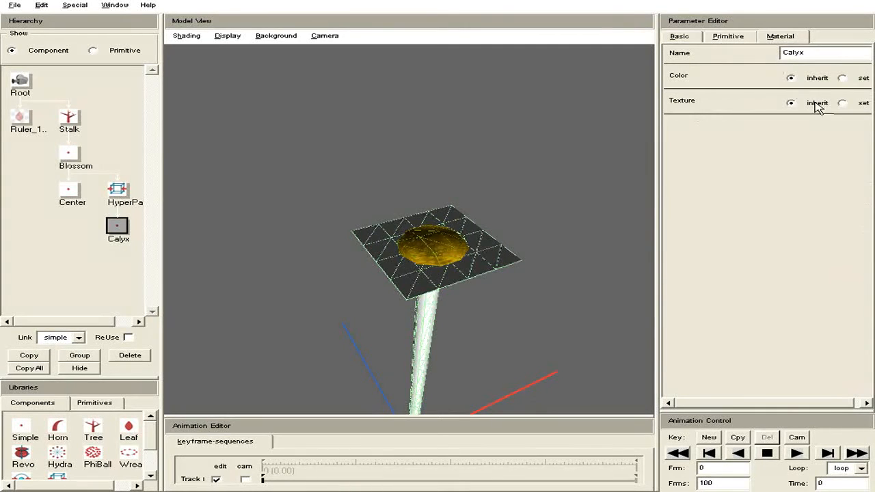
{"action": "left_click", "coordinate": [842, 103]}
{"action": "left_click", "coordinate": [752, 142]}
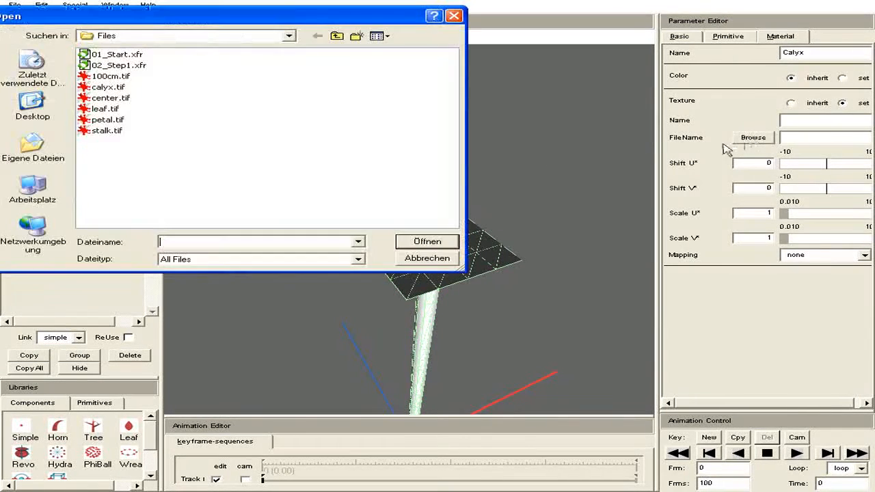
{"action": "double_click", "coordinate": [108, 87]}
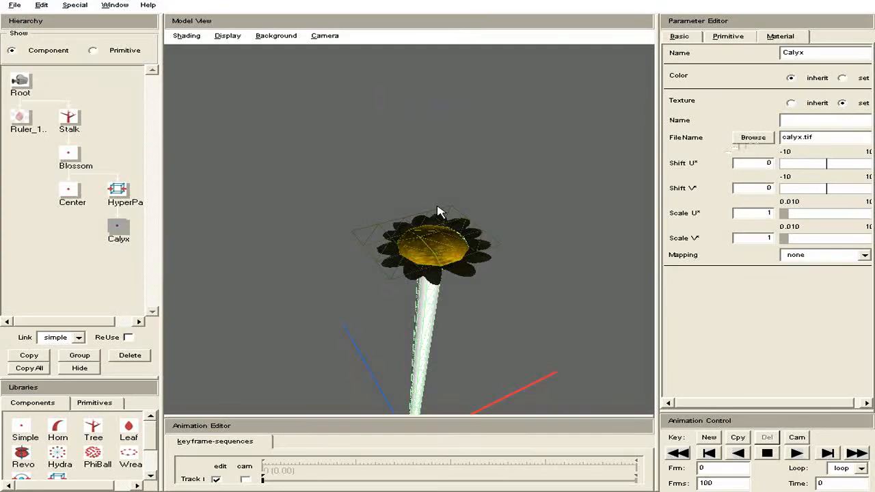
{"action": "right_click_drag", "start_coordinate": [465, 196], "coordinate": [472, 251]}
{"action": "middle_click_drag", "start_coordinate": [472, 251], "coordinate": [470, 245]}
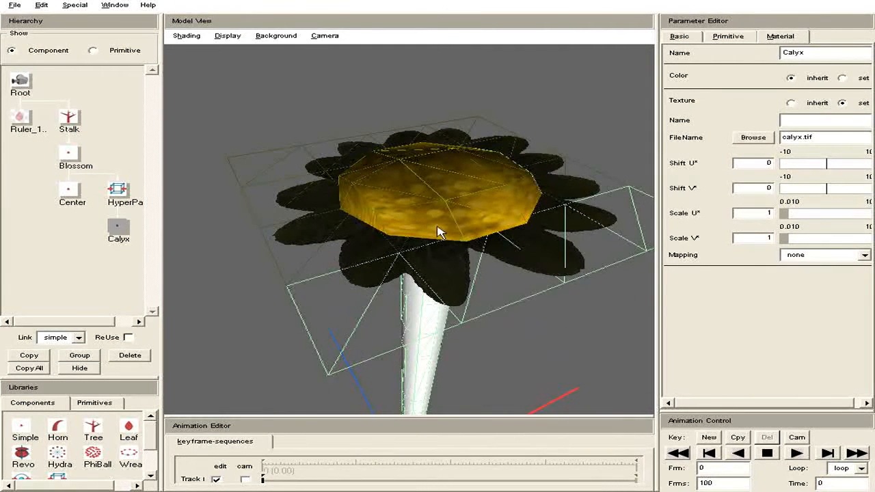
- Open the HyperPatch's control-point cage for editing and select its four inner columns of points
{"action": "left_click", "coordinate": [118, 190]}
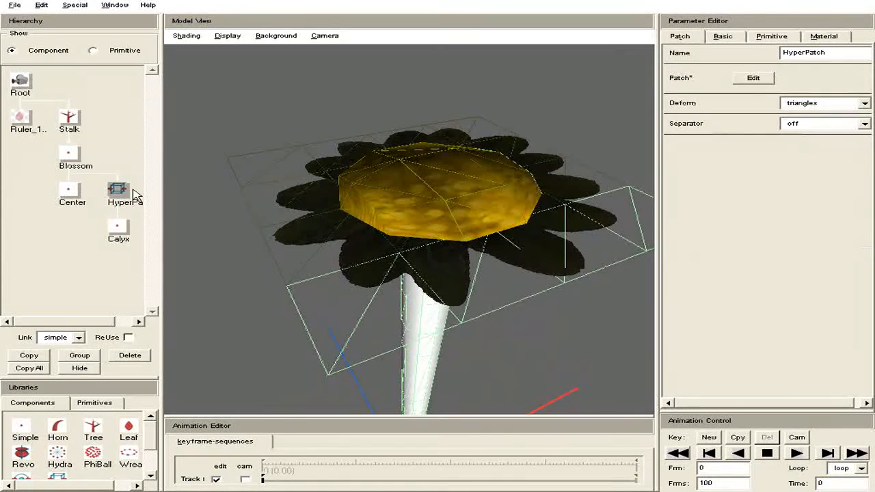
{"action": "left_click", "coordinate": [753, 79]}
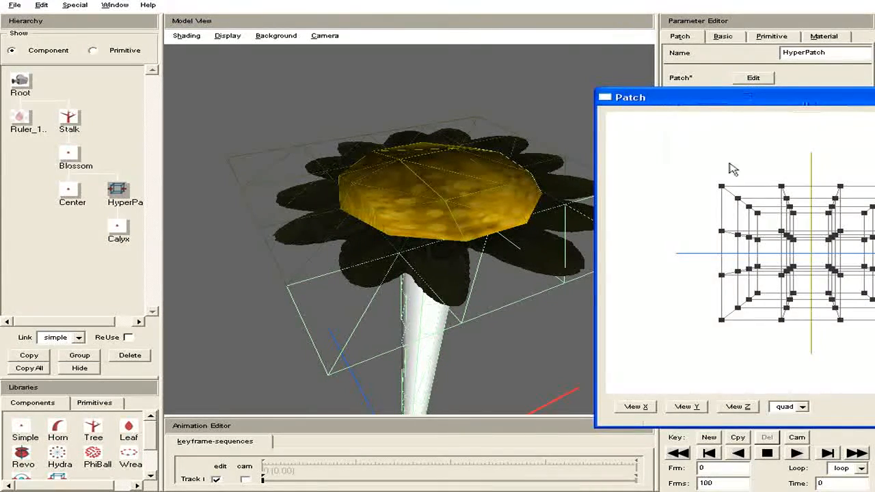
{"action": "left_click", "coordinate": [740, 408]}
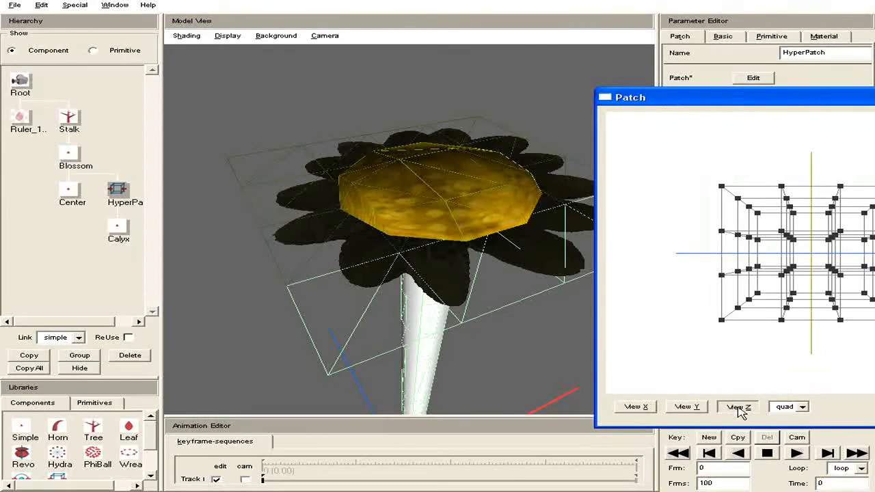
{"action": "left_click_drag", "start_coordinate": [831, 111], "coordinate": [690, 82]}
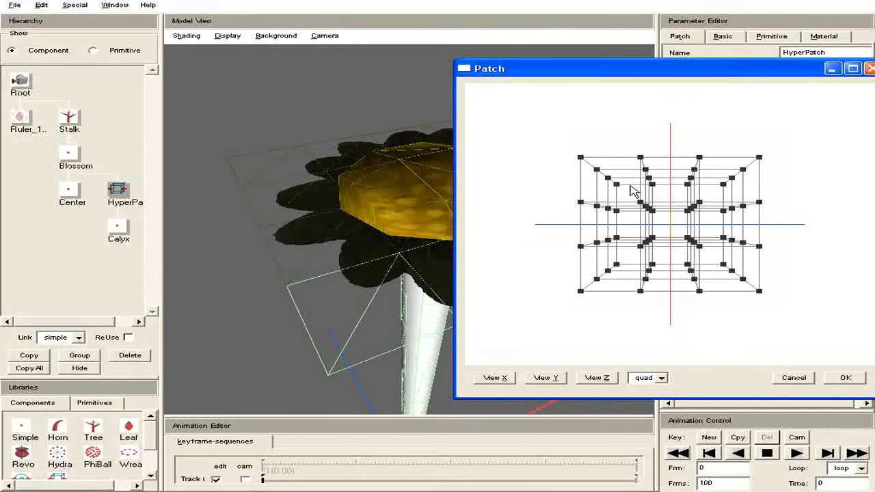
{"action": "left_click_drag", "start_coordinate": [626, 195], "coordinate": [721, 265]}
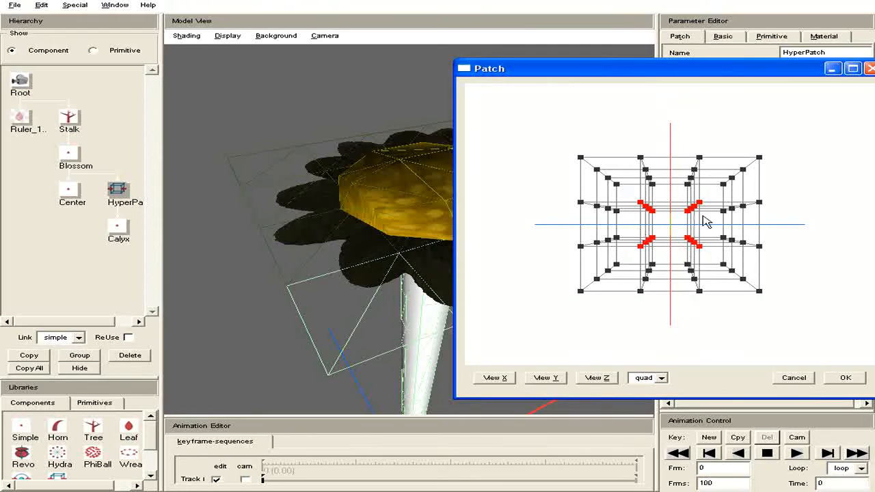
- Lower the selected inner control points in the X view so the calyx bends into a shallow cup, and accept the patch
{"action": "left_click", "coordinate": [495, 380]}
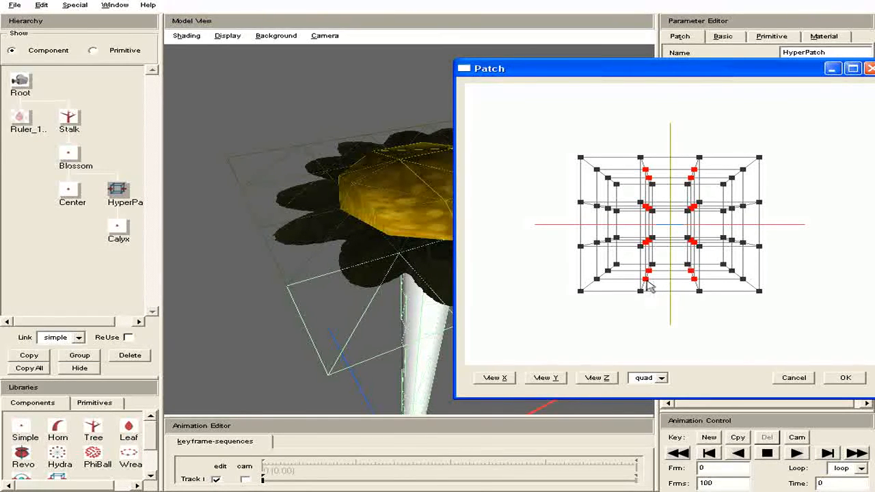
{"action": "left_click_drag", "start_coordinate": [647, 286], "coordinate": [650, 309]}
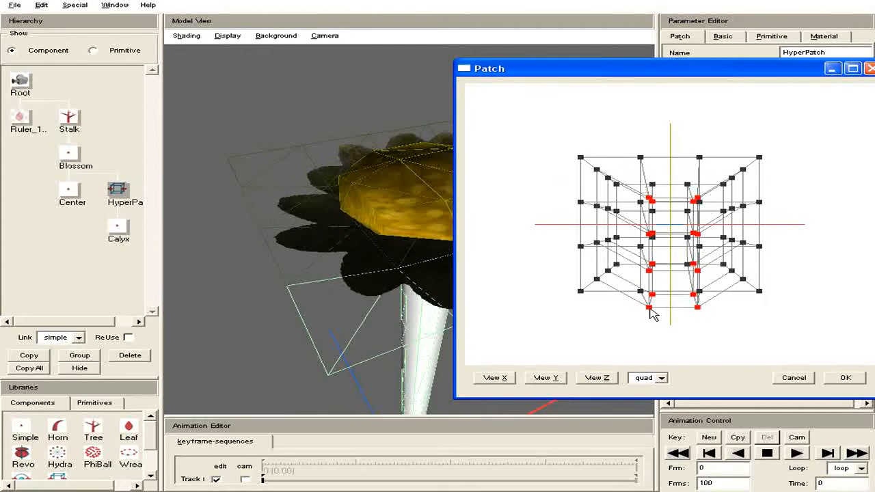
{"action": "left_click_drag", "start_coordinate": [354, 260], "coordinate": [347, 220]}
{"action": "right_click_drag", "start_coordinate": [347, 229], "coordinate": [374, 116]}
{"action": "left_click_drag", "start_coordinate": [374, 121], "coordinate": [361, 231]}
{"action": "right_click_drag", "start_coordinate": [374, 192], "coordinate": [376, 373]}
{"action": "middle_click_drag", "start_coordinate": [323, 267], "coordinate": [350, 296]}
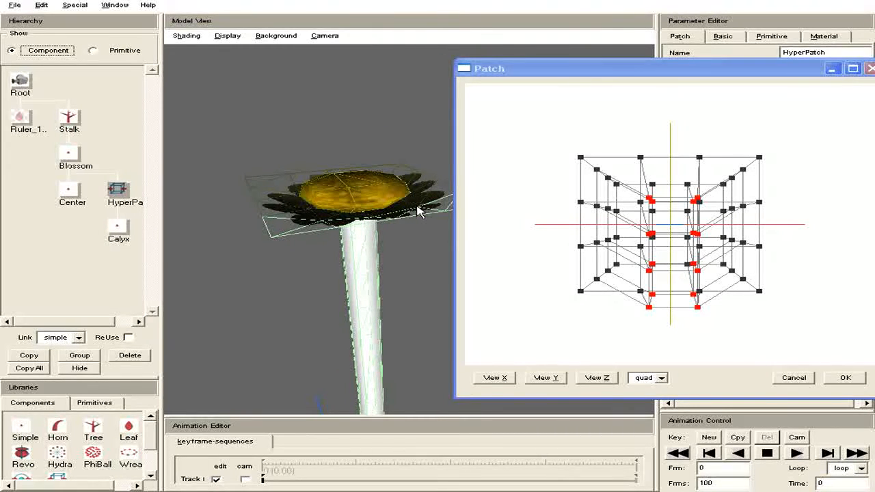
{"action": "left_click", "coordinate": [845, 378]}
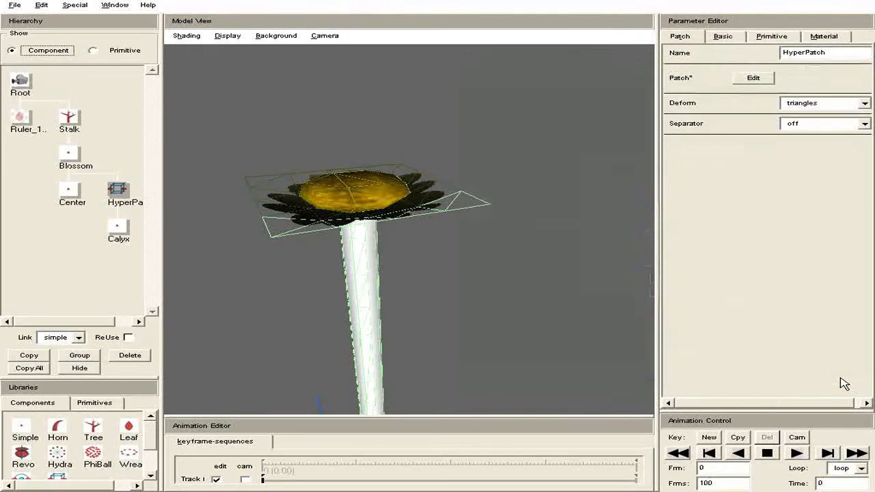
- Turn off the wireframe overlay in the model view and view the blossom from above
{"action": "left_click", "coordinate": [181, 36]}
{"action": "left_click", "coordinate": [200, 50]}
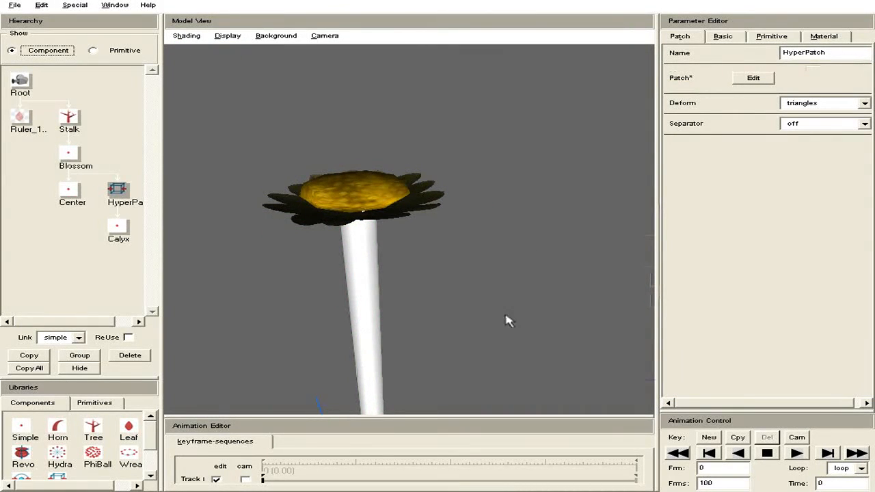
{"action": "left_click_drag", "start_coordinate": [512, 348], "coordinate": [469, 290]}
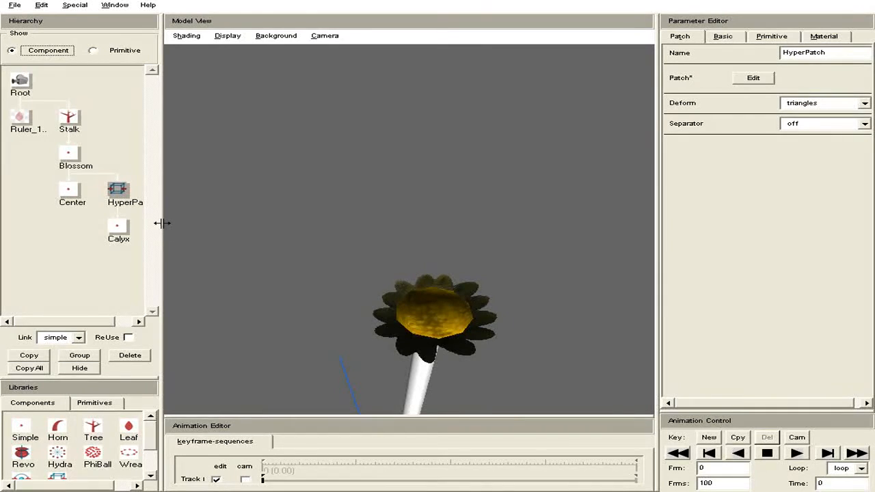
- Widen the hierarchy area, attach a PhiBall component to the Blossom, and attach a Leaf component to the PhiBall
{"action": "left_click_drag", "start_coordinate": [162, 220], "coordinate": [216, 221]}
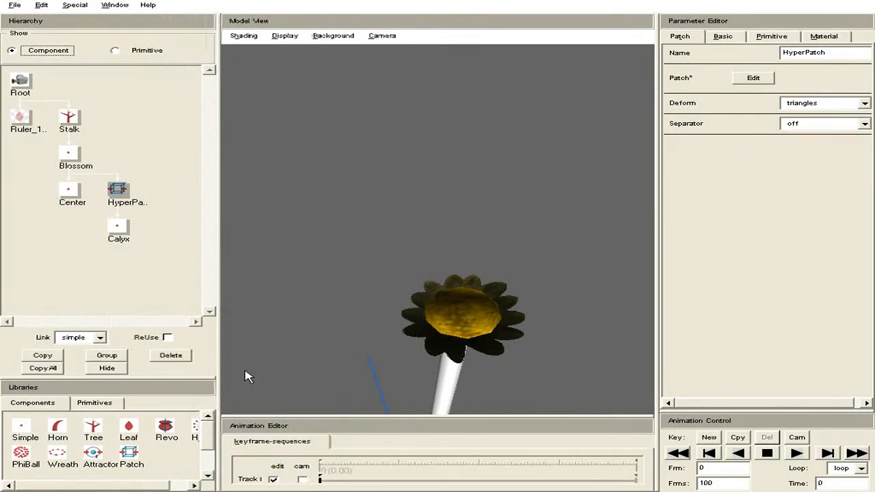
{"action": "left_click_drag", "start_coordinate": [19, 452], "coordinate": [81, 160]}
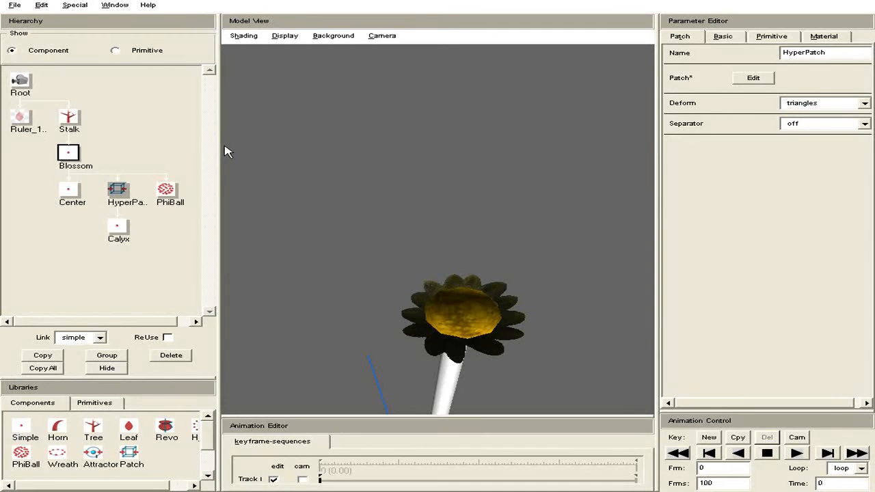
{"action": "left_click_drag", "start_coordinate": [127, 429], "coordinate": [168, 192]}
{"action": "mouse_move", "coordinate": [475, 331]}
{"action": "left_mouse_down"}
{"action": "mouse_move", "coordinate": [459, 253]}
{"action": "mouse_move", "coordinate": [472, 320]}
{"action": "left_mouse_up"}
- Set the PhiBall's number of leaves to 20
{"action": "left_click", "coordinate": [165, 193]}
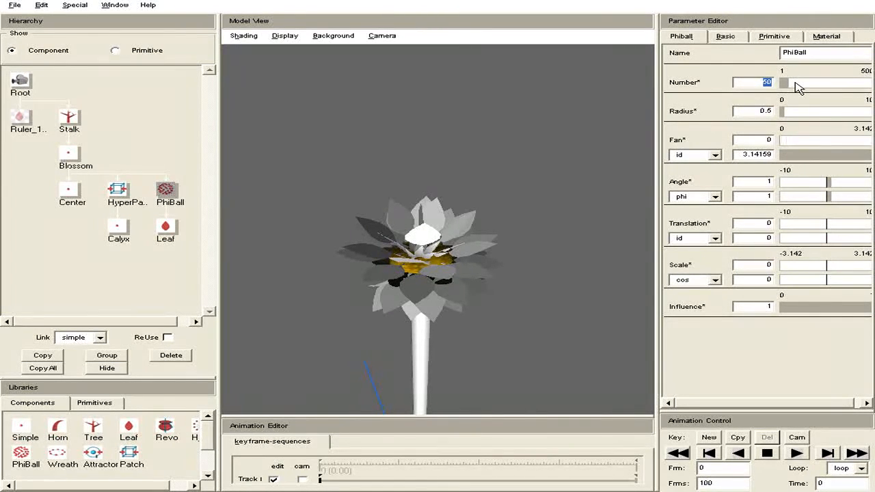
{"action": "type", "text": "20"}
{"action": "key", "text": "Return"}
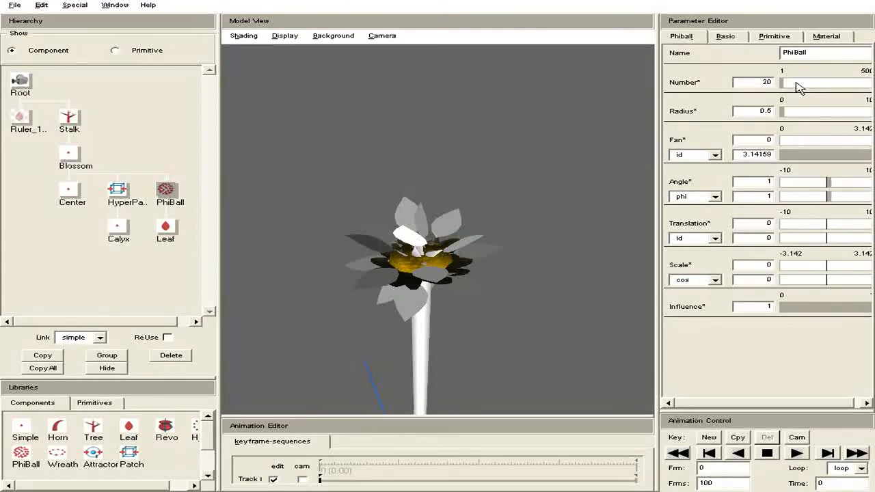
- Try narrowing the PhiBall's fan range to 1.1 for the start and 1.4 for the end
{"action": "left_click_drag", "start_coordinate": [835, 141], "coordinate": [816, 143]}
{"action": "left_click", "coordinate": [827, 155]}
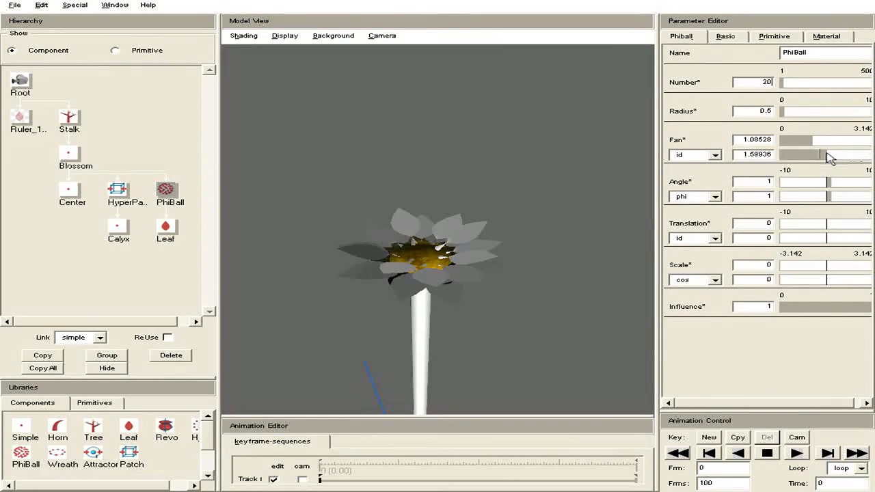
{"action": "left_click", "coordinate": [818, 156]}
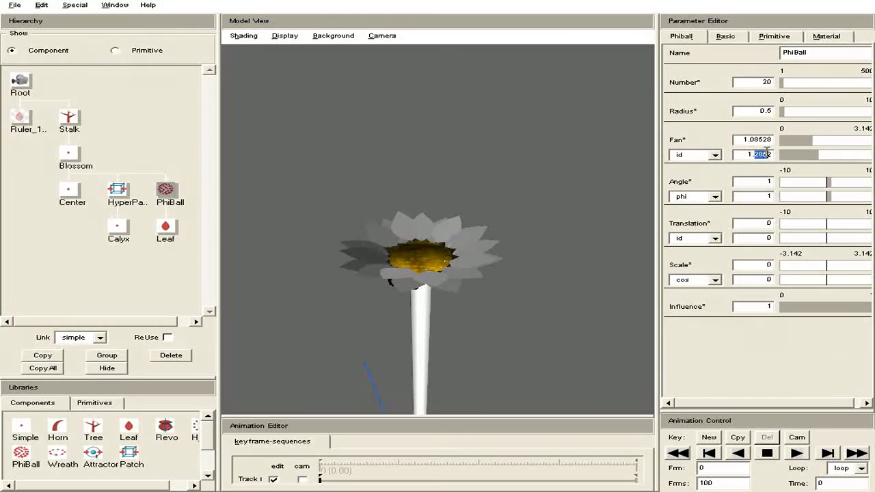
{"action": "type", "text": "4"}
{"action": "key", "text": "Return"}
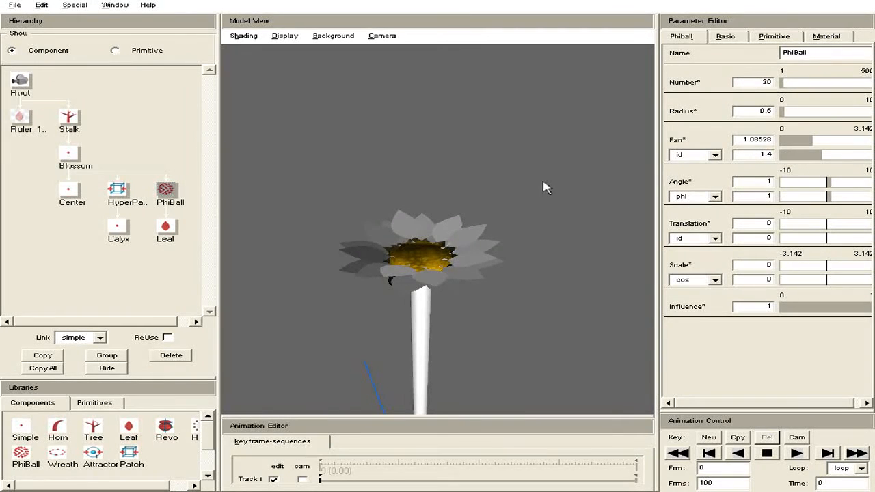
{"action": "left_click_drag", "start_coordinate": [464, 210], "coordinate": [385, 259]}
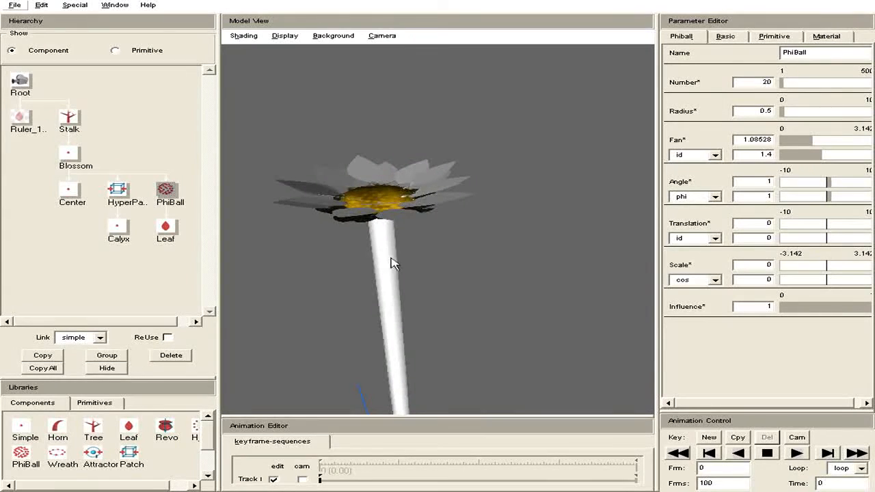
{"action": "left_click_drag", "start_coordinate": [750, 139], "coordinate": [815, 137]}
{"action": "type", "text": ".1"}
{"action": "key", "text": "Return"}
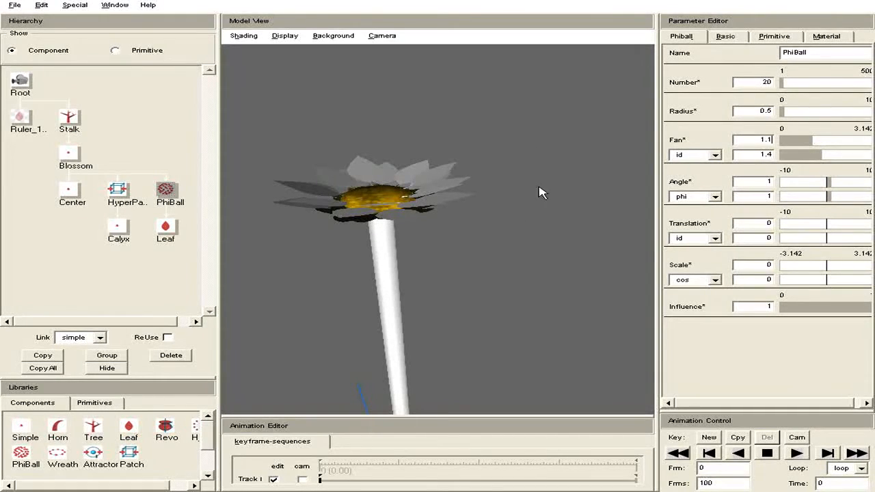
- Reset the PhiBall's fan to the full range from 0 to 3.14159, and try narrower limits such as 0.942478 and 1.5708
{"action": "left_click_drag", "start_coordinate": [804, 149], "coordinate": [765, 145]}
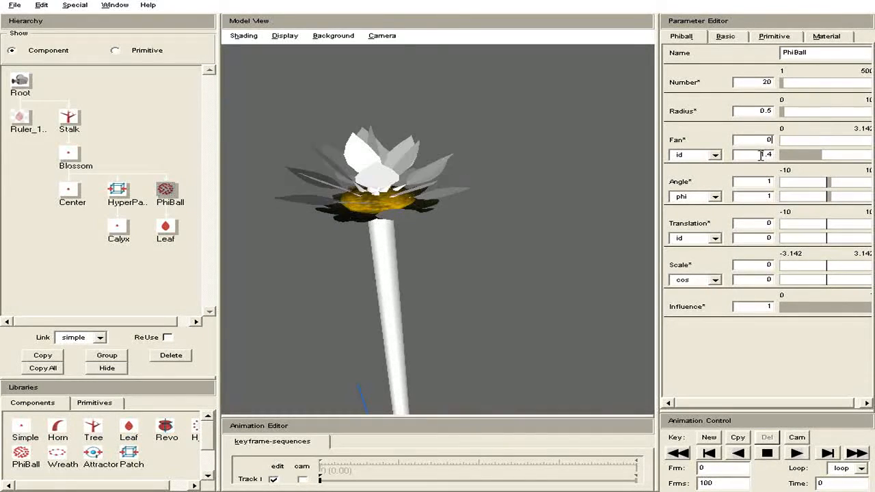
{"action": "left_click_drag", "start_coordinate": [827, 161], "coordinate": [869, 158]}
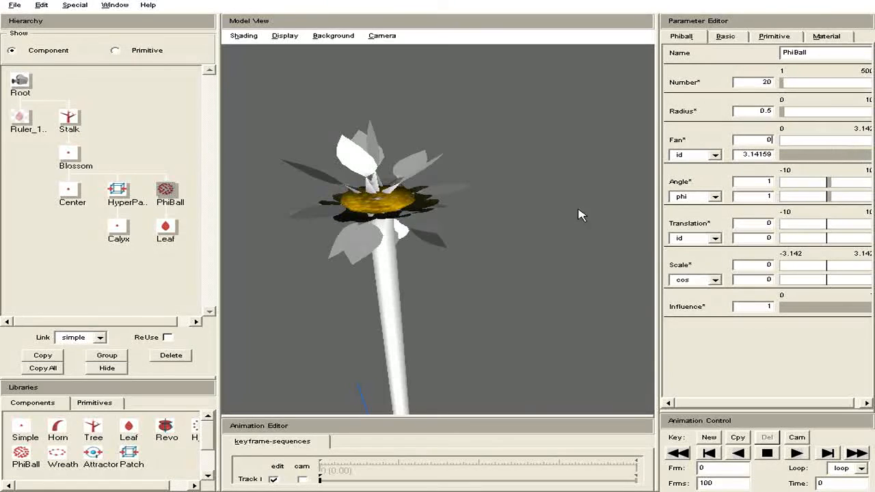
{"action": "left_click_drag", "start_coordinate": [392, 228], "coordinate": [417, 145]}
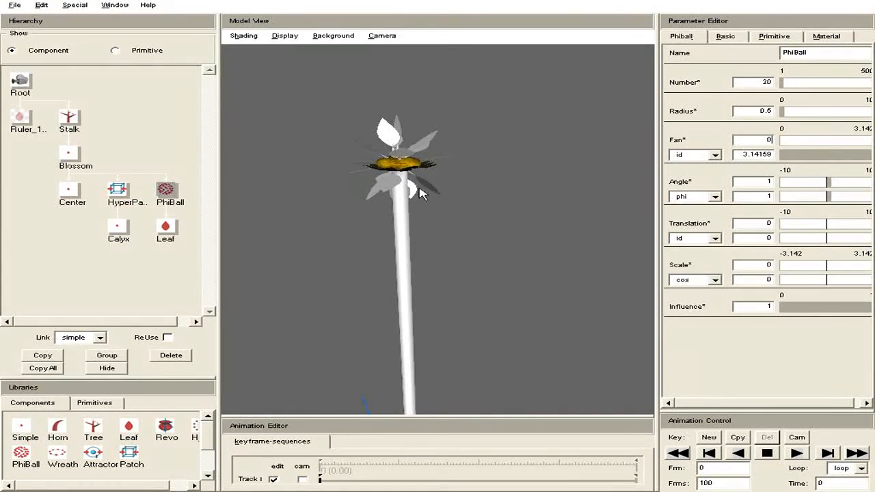
{"action": "left_click", "coordinate": [820, 145]}
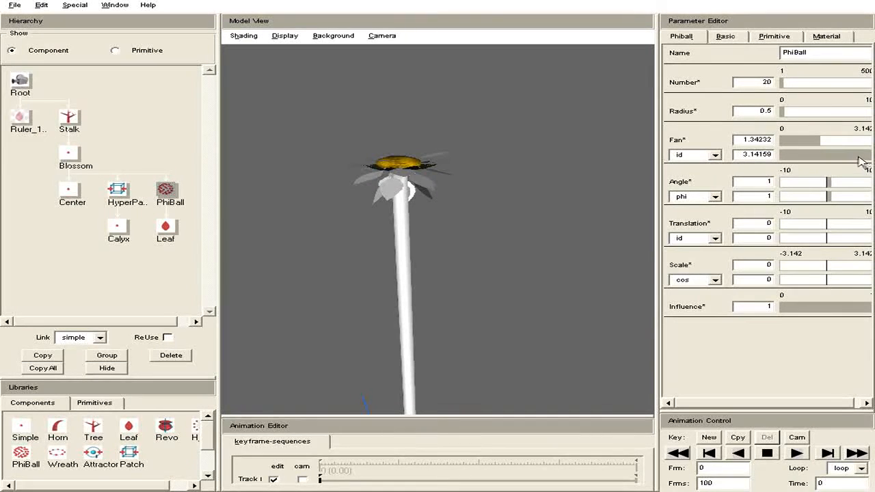
{"action": "left_click_drag", "start_coordinate": [862, 162], "coordinate": [847, 162]}
{"action": "left_click", "coordinate": [827, 160]}
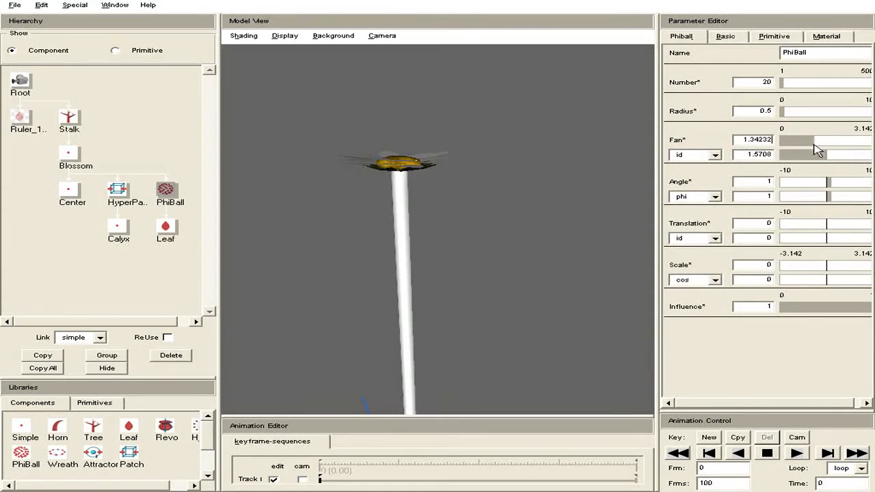
{"action": "left_click", "coordinate": [808, 141]}
- Set the PhiBall's fan range to 1.15 and 1.45 so the leaves form a flat ring around the center
{"action": "left_click_drag", "start_coordinate": [736, 141], "coordinate": [833, 139]}
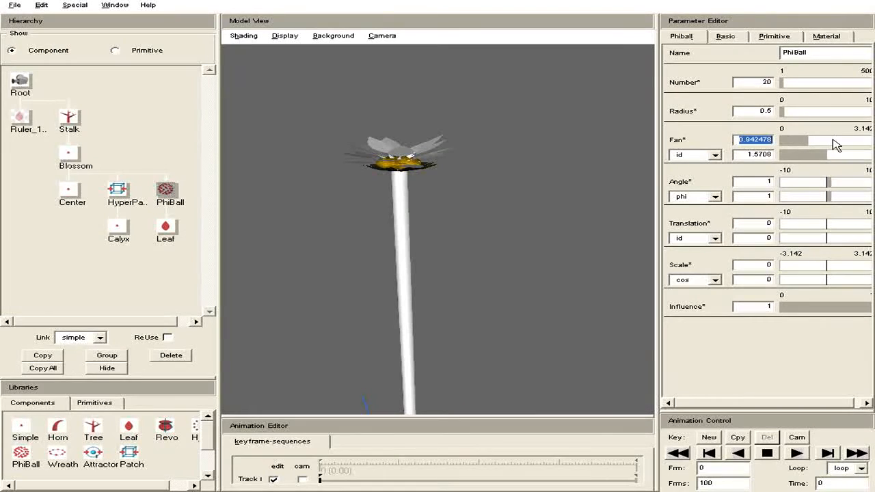
{"action": "type", "text": "1.15"}
{"action": "key", "text": "Return"}
{"action": "left_click_drag", "start_coordinate": [755, 156], "coordinate": [863, 155]}
{"action": "type", "text": "4"}
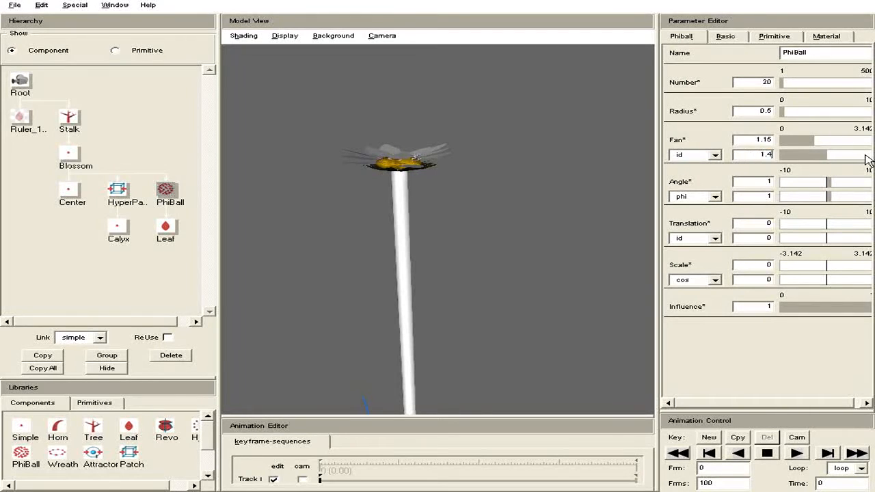
{"action": "key", "text": "Return"}
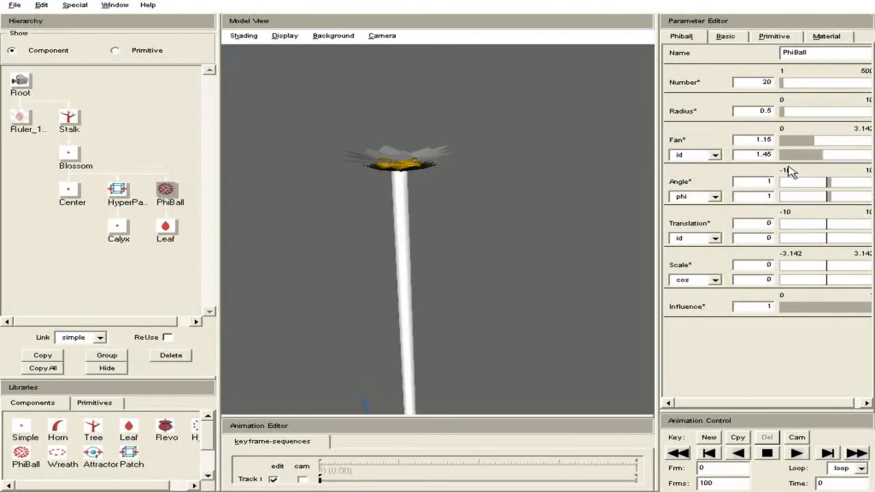
{"action": "left_click_drag", "start_coordinate": [446, 133], "coordinate": [441, 190]}
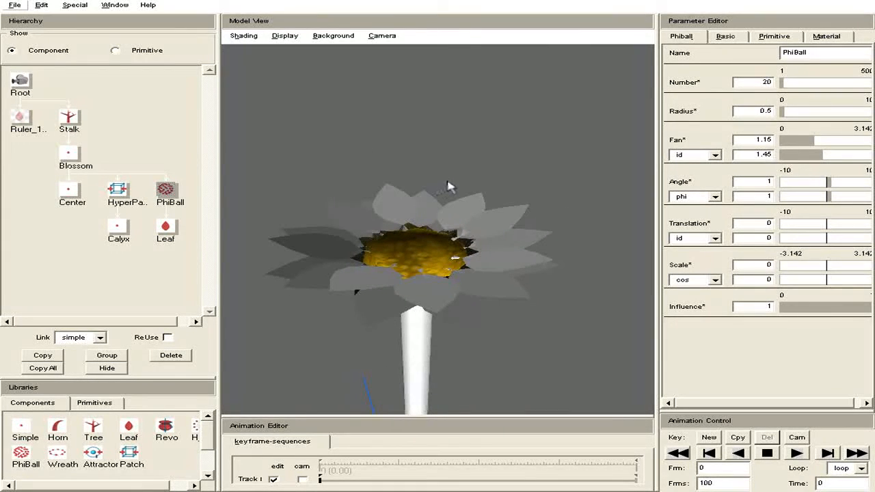
- Lower the PhiBall slightly by setting its Z translation to -0.1, and check the blossom from several angles
{"action": "left_click", "coordinate": [725, 38]}
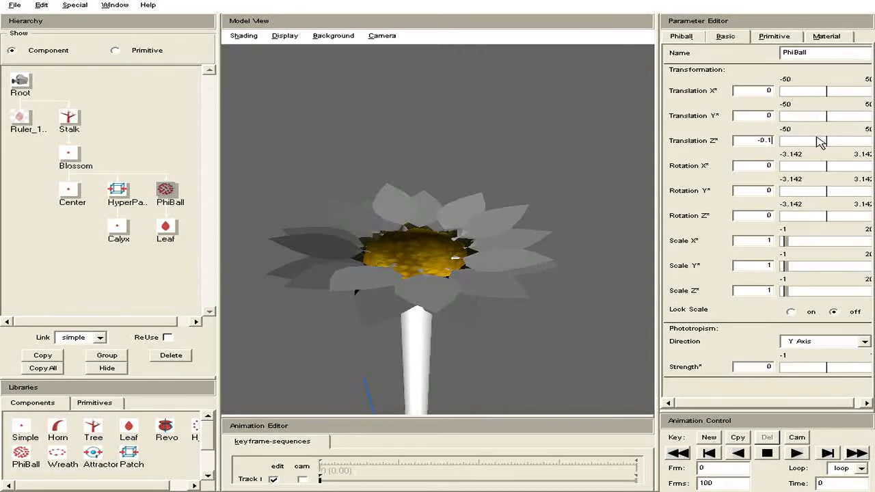
{"action": "key", "text": "Return"}
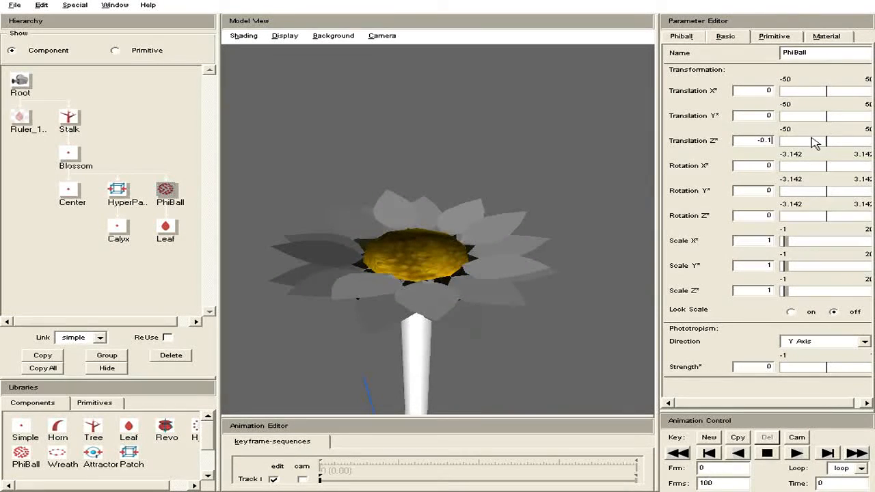
{"action": "mouse_move", "coordinate": [520, 273]}
{"action": "left_mouse_down"}
{"action": "mouse_move", "coordinate": [506, 277]}
{"action": "mouse_move", "coordinate": [518, 272]}
{"action": "left_mouse_up"}
{"action": "left_click_drag", "start_coordinate": [406, 196], "coordinate": [458, 260]}
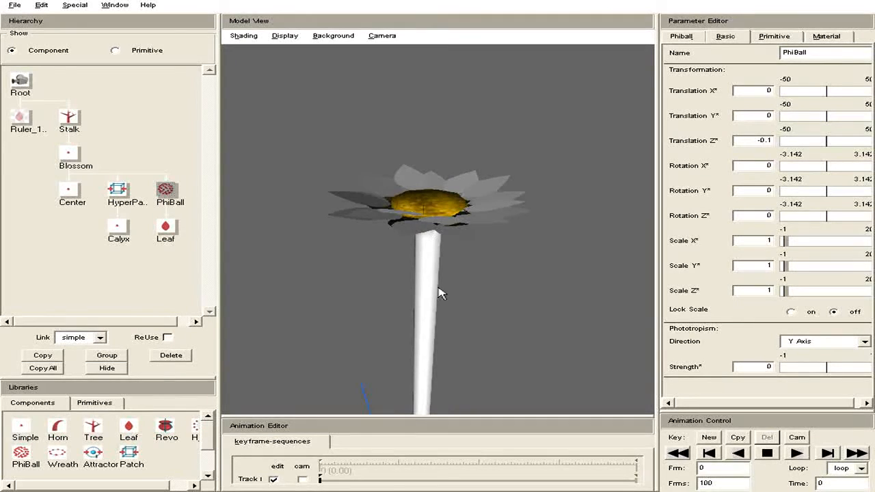
{"action": "right_click_drag", "start_coordinate": [438, 288], "coordinate": [444, 208]}
{"action": "left_click_drag", "start_coordinate": [444, 213], "coordinate": [450, 246]}
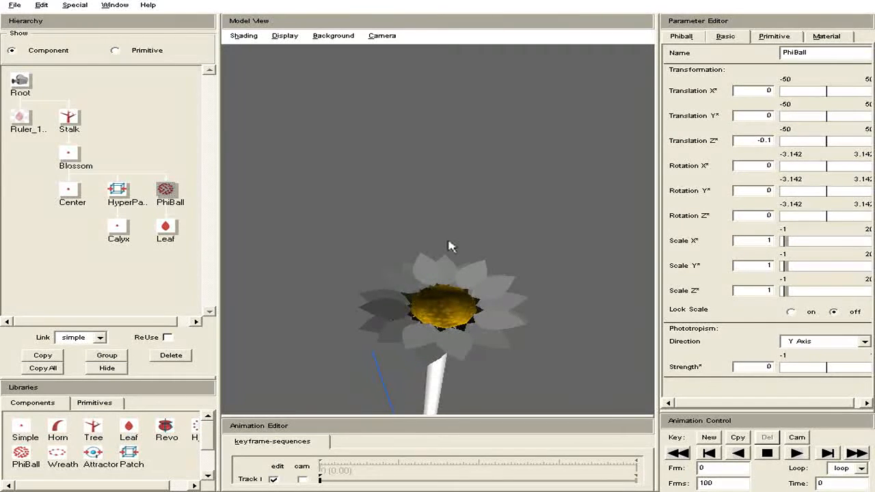
- Rename the Leaf component under the PhiBall as Petal
{"action": "left_click", "coordinate": [166, 226]}
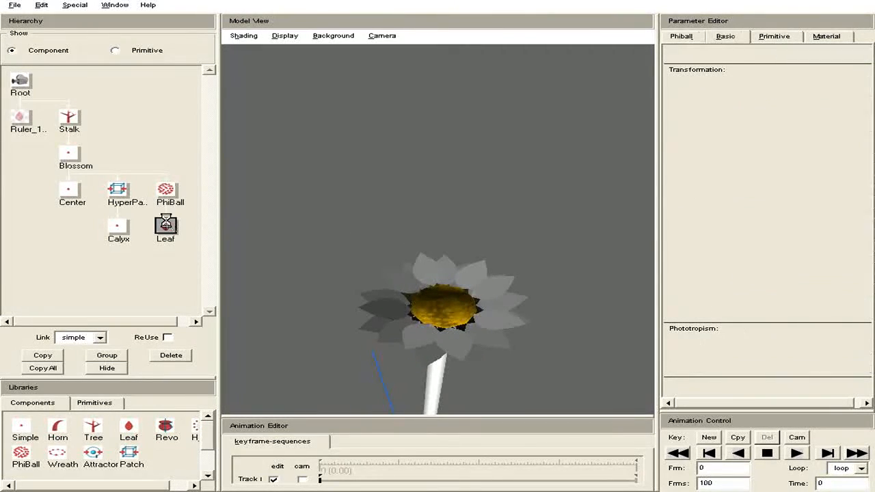
{"action": "left_click_drag", "start_coordinate": [825, 50], "coordinate": [745, 58]}
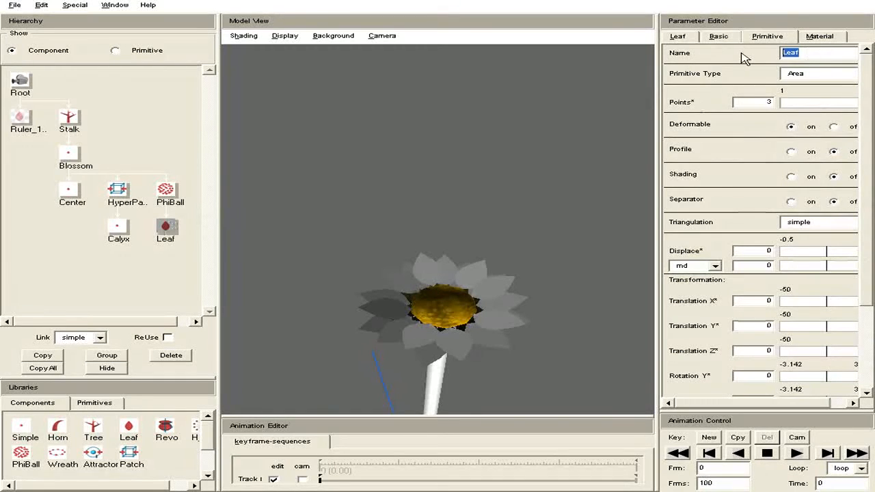
{"action": "type", "text": "Petal"}
{"action": "key", "text": "Return"}
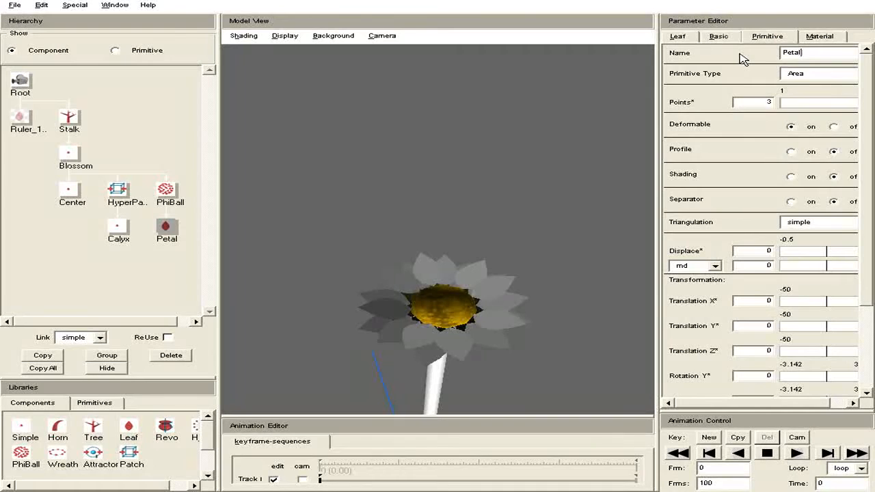
- Set the Petal's length to 2
{"action": "left_click", "coordinate": [678, 36]}
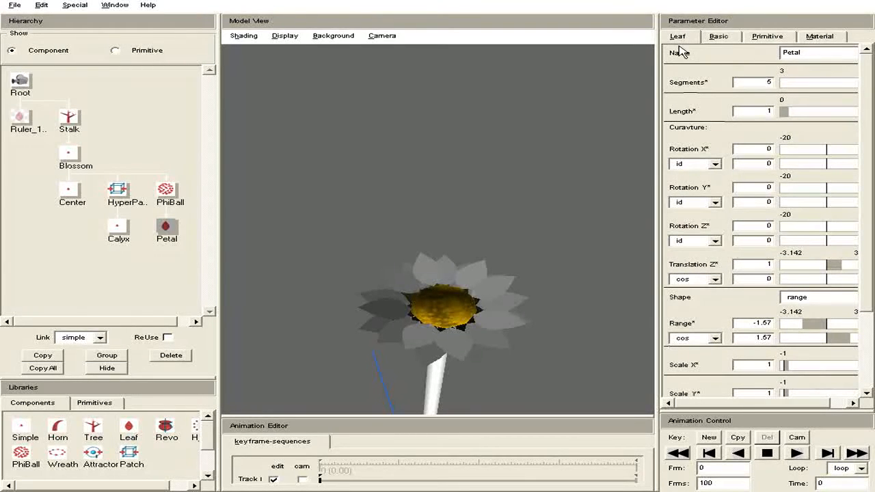
{"action": "left_click_drag", "start_coordinate": [757, 111], "coordinate": [783, 117]}
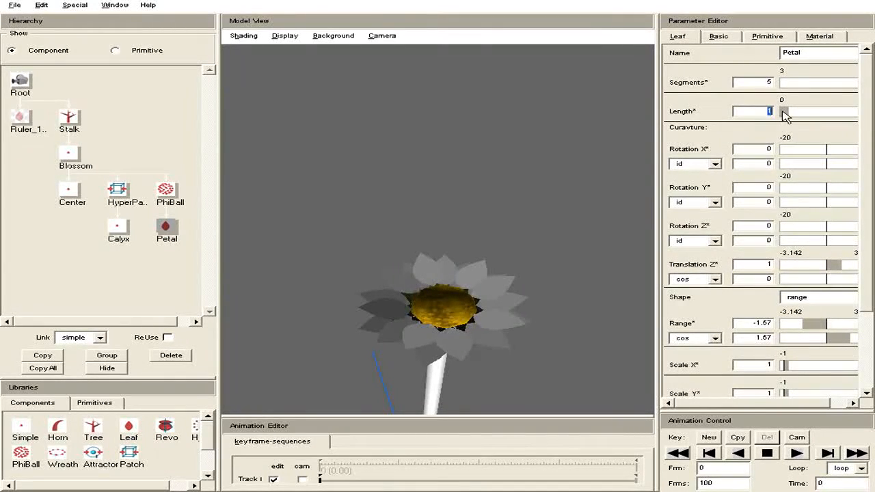
{"action": "type", "text": "2"}
{"action": "key", "text": "Return"}
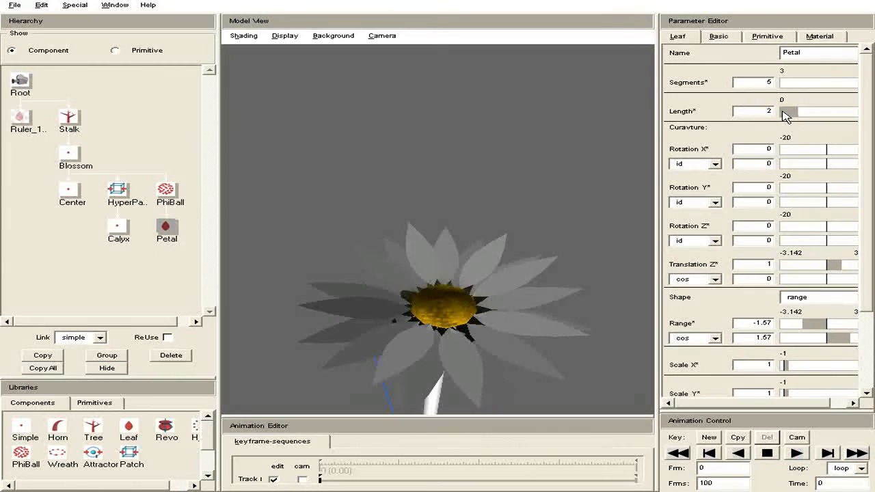
- Switch the Petal's shape to spline and pull the outline's side and base control points out to the full width
{"action": "left_click", "coordinate": [826, 300]}
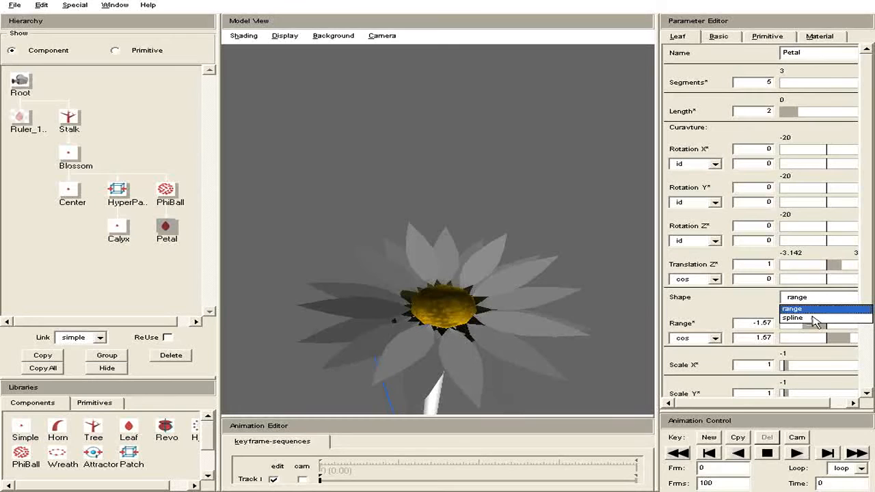
{"action": "left_click", "coordinate": [814, 319]}
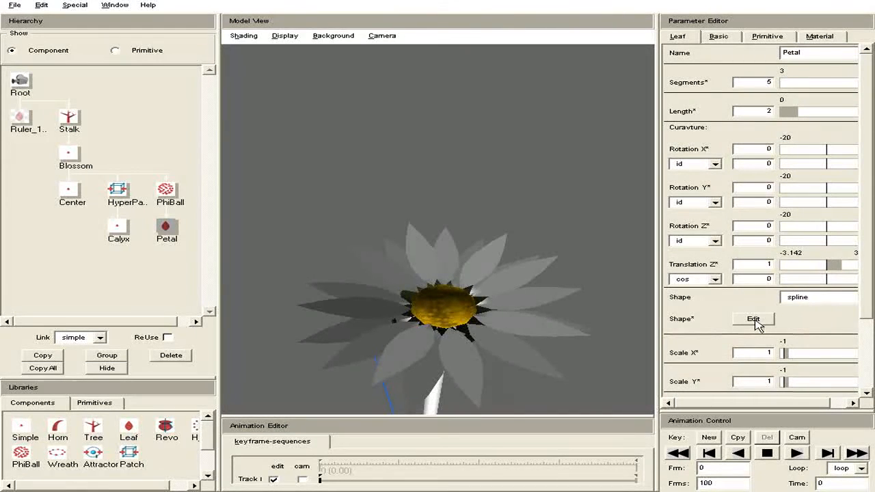
{"action": "left_click", "coordinate": [756, 320]}
{"action": "left_click_drag", "start_coordinate": [407, 132], "coordinate": [624, 64]}
{"action": "left_click_drag", "start_coordinate": [693, 125], "coordinate": [760, 133]}
{"action": "left_click_drag", "start_coordinate": [693, 279], "coordinate": [752, 289]}
{"action": "left_click_drag", "start_coordinate": [593, 330], "coordinate": [760, 327]}
{"action": "left_click_drag", "start_coordinate": [752, 281], "coordinate": [757, 284]}
{"action": "left_click_drag", "start_coordinate": [755, 228], "coordinate": [760, 229]}
{"action": "left_click_drag", "start_coordinate": [755, 182], "coordinate": [760, 178]}
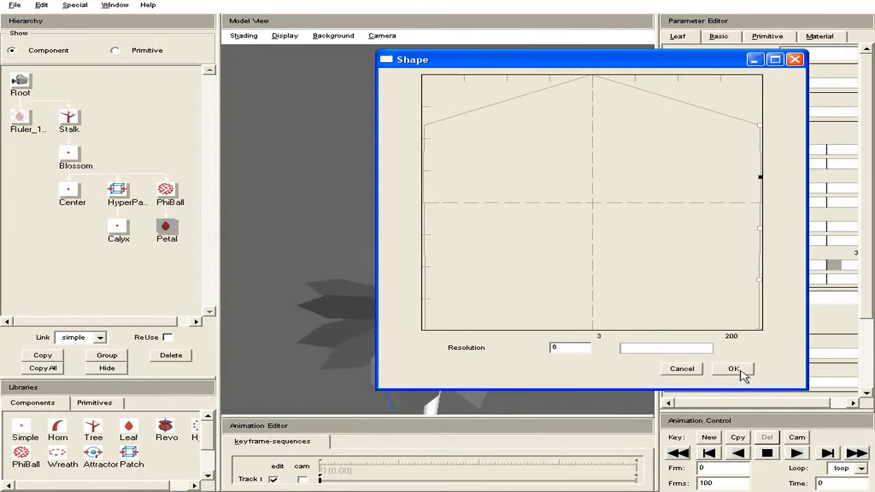
- Set the petal outline's resolution to 8, raise its uppermost side point slightly, and accept the shape
{"action": "left_click_drag", "start_coordinate": [574, 350], "coordinate": [547, 344]}
{"action": "key", "text": "Return"}
{"action": "left_click_drag", "start_coordinate": [762, 150], "coordinate": [761, 110]}
{"action": "left_click", "coordinate": [737, 368]}
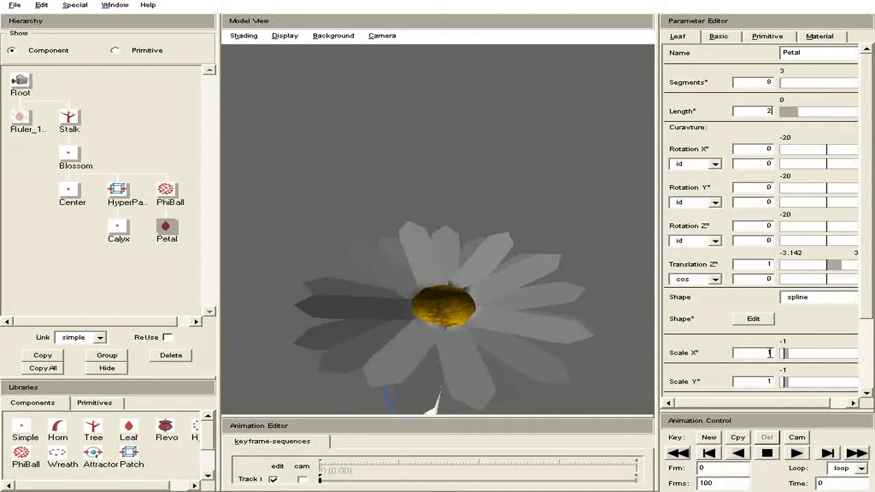
- Widen the petals by setting the Petal's X scale to 1.25, and view the whole flower
{"action": "type", "text": ".2"}
{"action": "key", "text": "Return"}
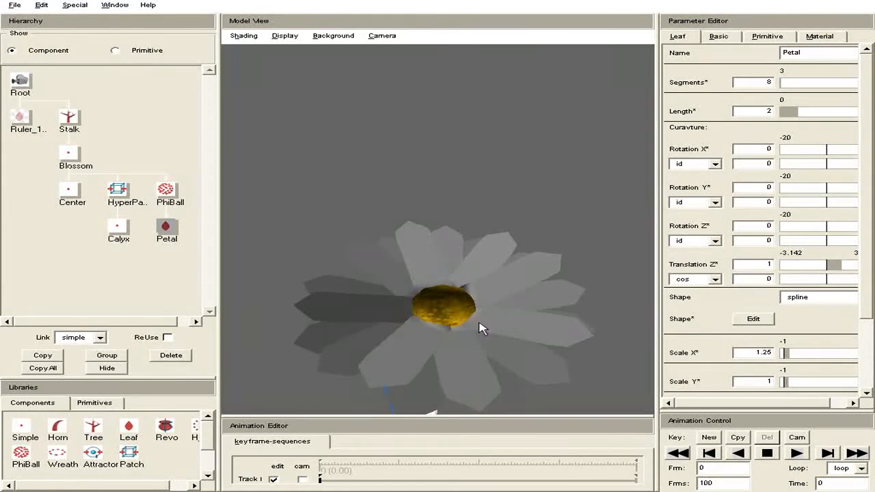
{"action": "right_click_drag", "start_coordinate": [480, 323], "coordinate": [471, 274]}
{"action": "mouse_move", "coordinate": [475, 280]}
{"action": "left_mouse_down"}
{"action": "mouse_move", "coordinate": [426, 242]}
{"action": "mouse_move", "coordinate": [420, 270]}
{"action": "mouse_move", "coordinate": [472, 277]}
{"action": "left_mouse_up"}
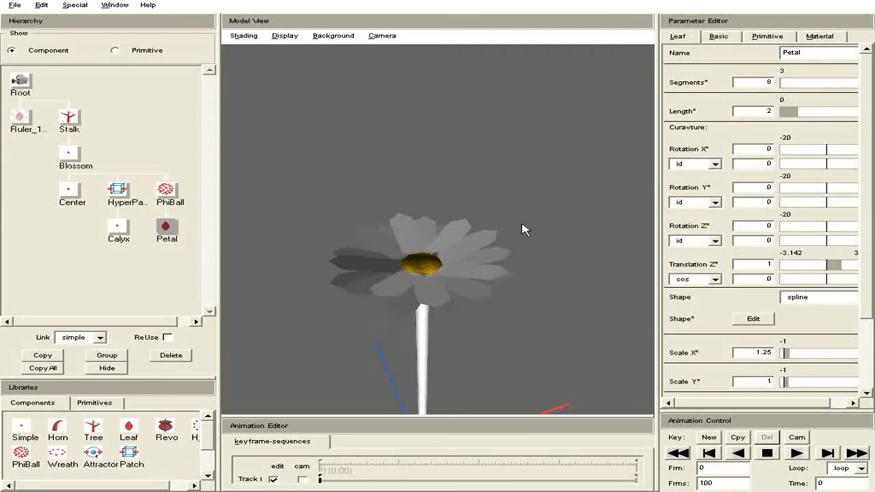
- Give the Petal its own texture using the image petal.tif
{"action": "left_click", "coordinate": [834, 37]}
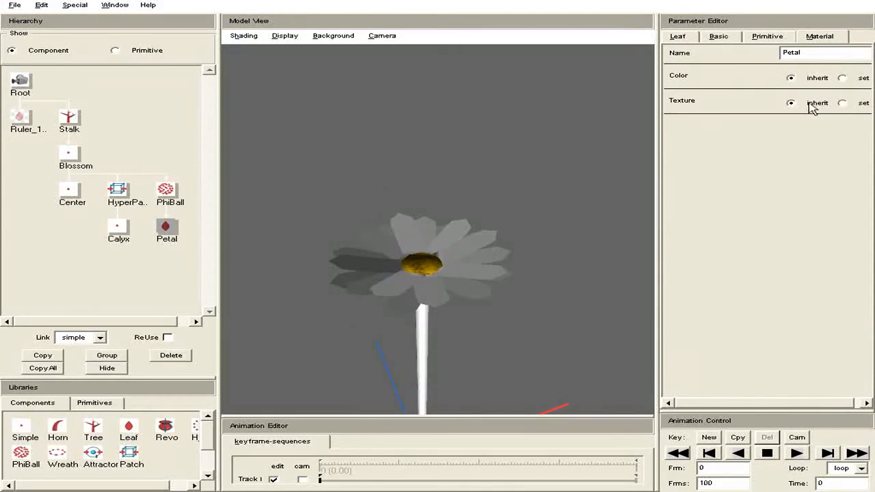
{"action": "left_click", "coordinate": [842, 103]}
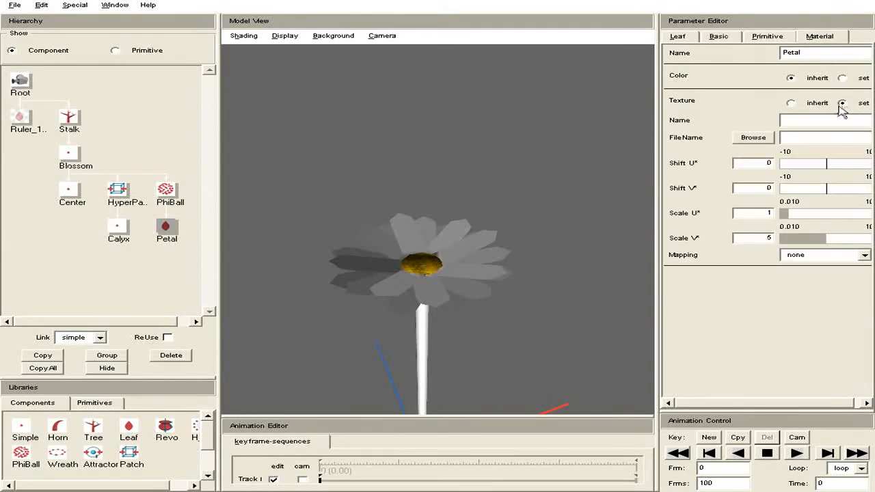
{"action": "left_click", "coordinate": [754, 140]}
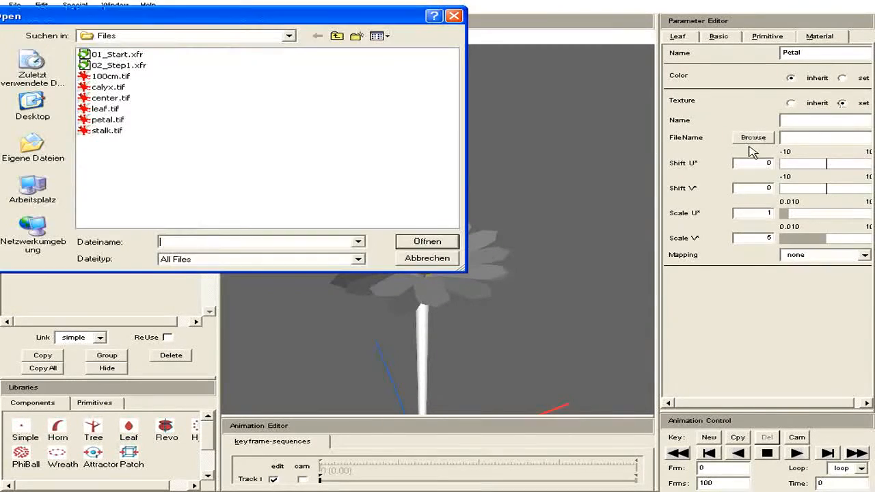
{"action": "double_click", "coordinate": [111, 121]}
{"action": "left_click_drag", "start_coordinate": [547, 235], "coordinate": [531, 226]}
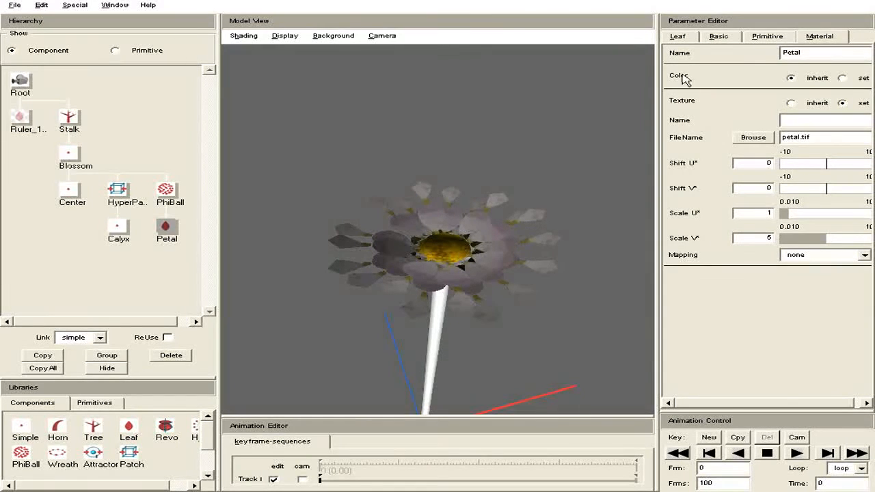
- Set the V scale of the Petal's texture to 8 and view the flower
{"action": "left_click", "coordinate": [678, 37]}
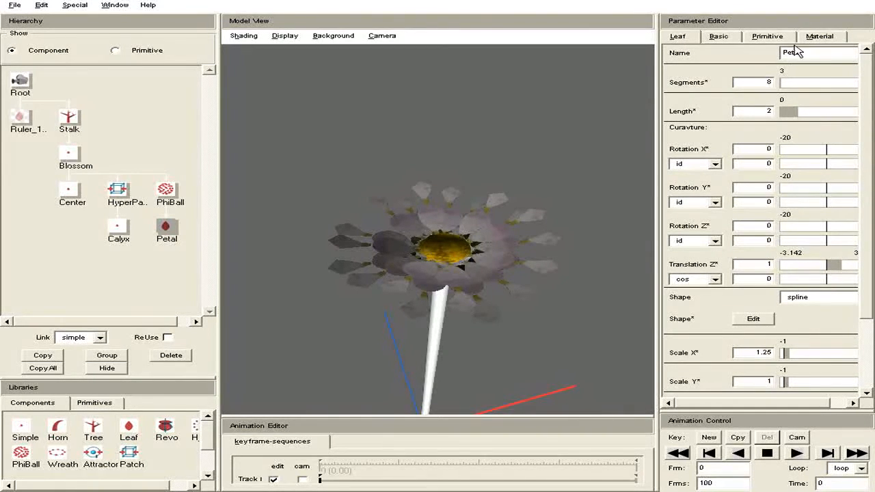
{"action": "left_click", "coordinate": [829, 36]}
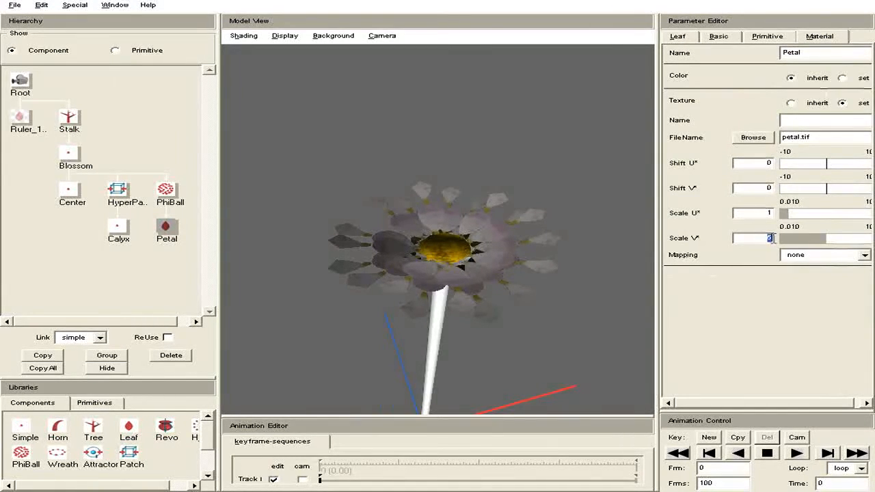
{"action": "type", "text": "8"}
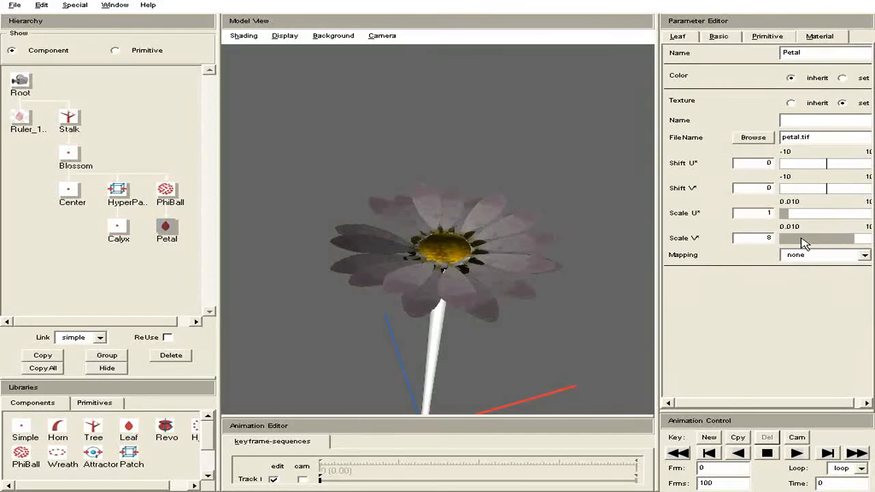
{"action": "left_click_drag", "start_coordinate": [484, 292], "coordinate": [490, 300]}
{"action": "left_click_drag", "start_coordinate": [496, 344], "coordinate": [504, 314]}
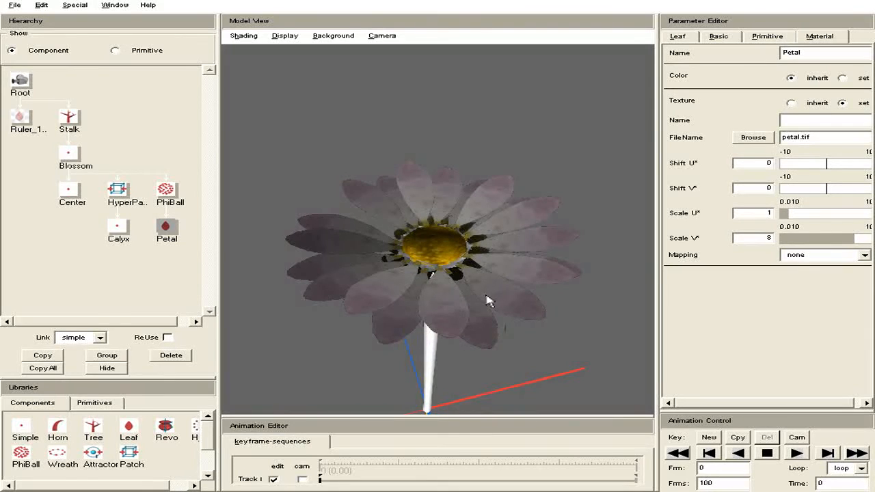
{"action": "left_click_drag", "start_coordinate": [482, 318], "coordinate": [448, 331]}
{"action": "left_click", "coordinate": [765, 38]}
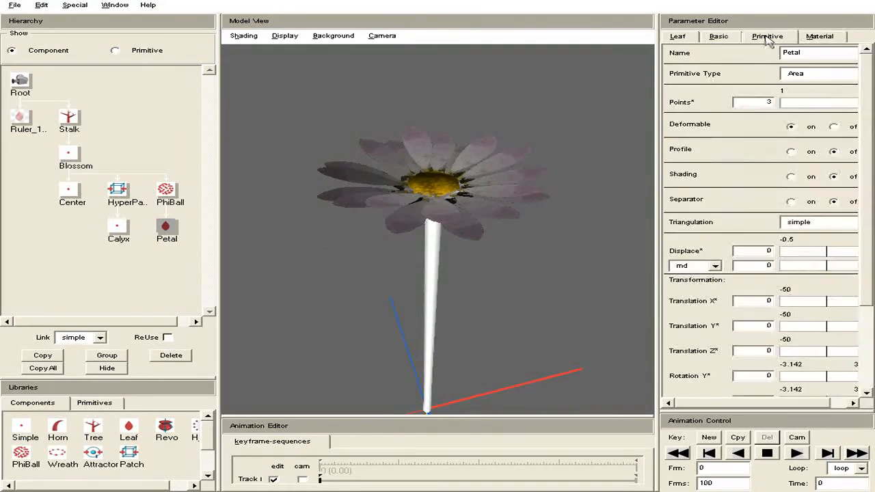
{"action": "left_click", "coordinate": [791, 151]}
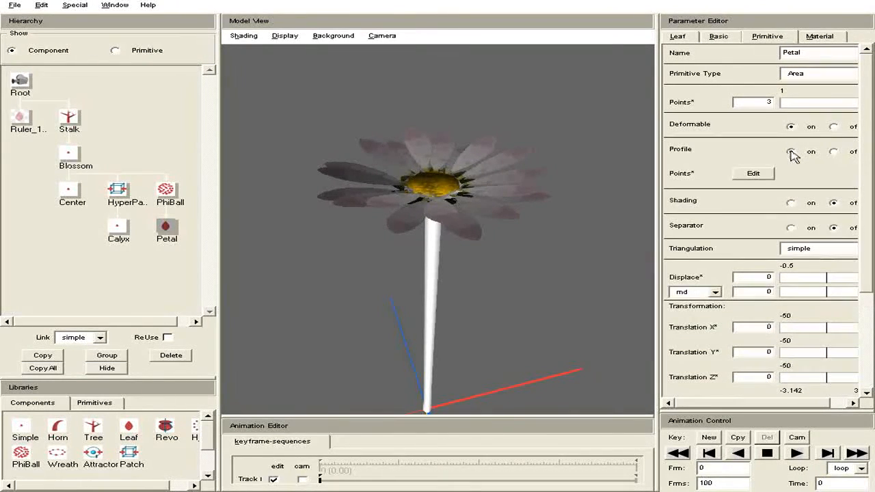
{"action": "left_click", "coordinate": [752, 175]}
{"action": "left_click_drag", "start_coordinate": [441, 129], "coordinate": [594, 84]}
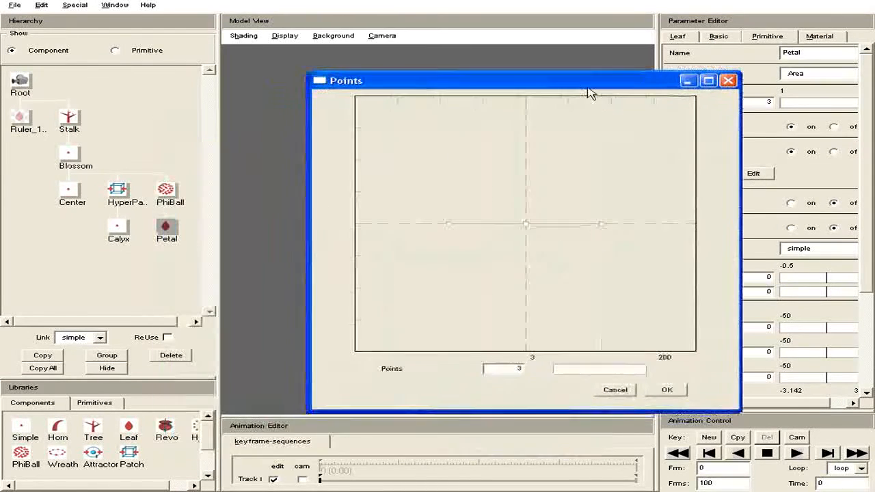
{"action": "left_click_drag", "start_coordinate": [449, 222], "coordinate": [449, 234]}
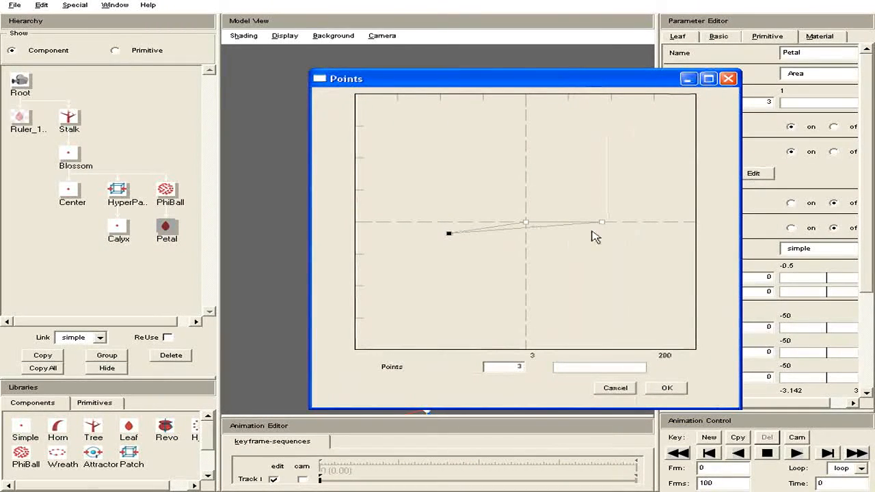
{"action": "left_click_drag", "start_coordinate": [604, 225], "coordinate": [603, 237]}
{"action": "left_click", "coordinate": [667, 388]}
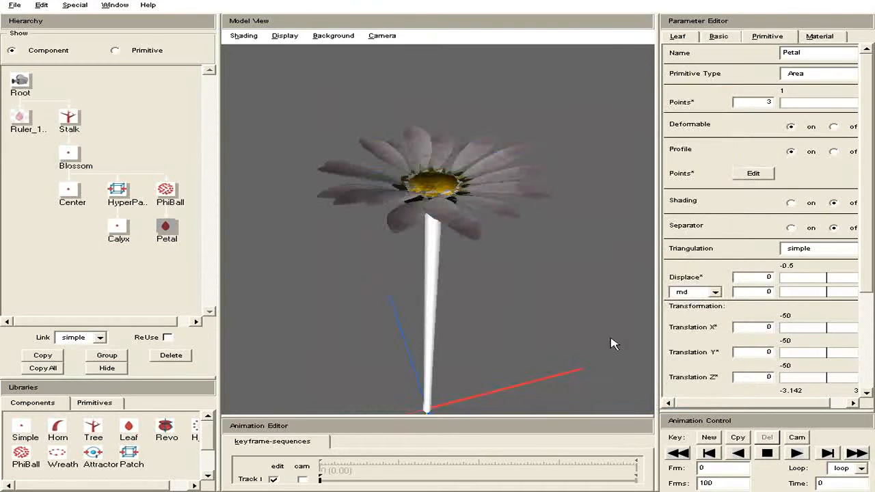
- Inspect the petals up close and turn on the Separator for the Petal primitive
{"action": "left_click_drag", "start_coordinate": [503, 225], "coordinate": [482, 206]}
{"action": "left_click_drag", "start_coordinate": [471, 136], "coordinate": [470, 183]}
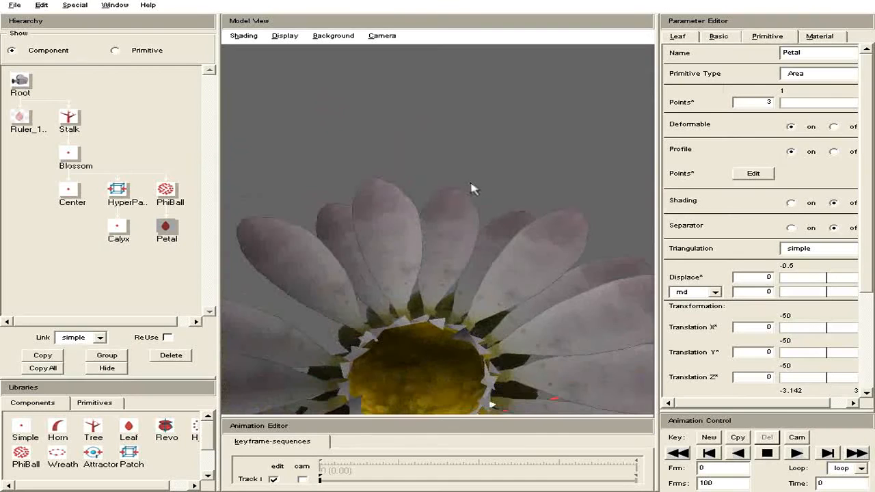
{"action": "middle_click_drag", "start_coordinate": [545, 220], "coordinate": [549, 205]}
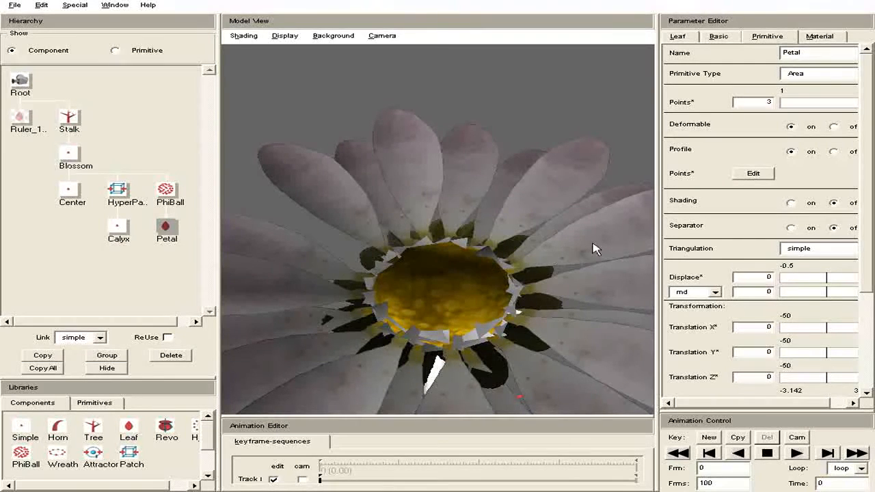
{"action": "right_click_drag", "start_coordinate": [472, 364], "coordinate": [468, 337]}
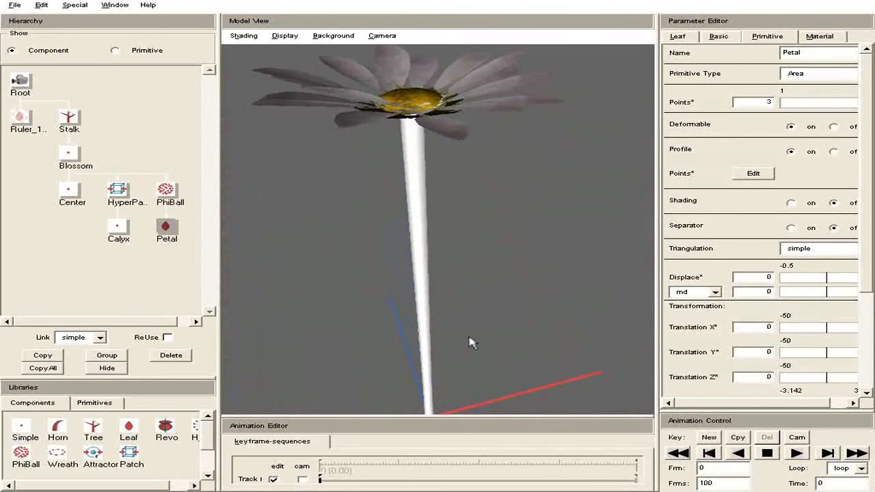
{"action": "right_click_drag", "start_coordinate": [422, 169], "coordinate": [426, 195]}
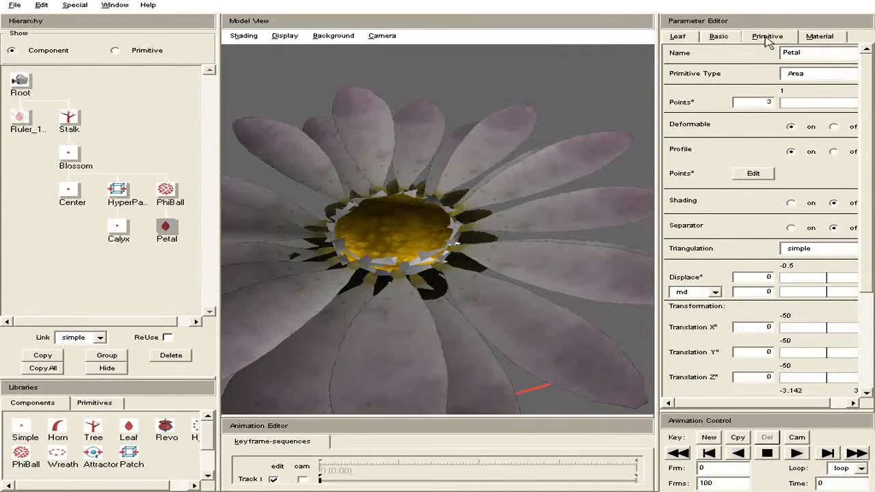
{"action": "left_click", "coordinate": [791, 228]}
{"action": "left_click_drag", "start_coordinate": [410, 289], "coordinate": [490, 219]}
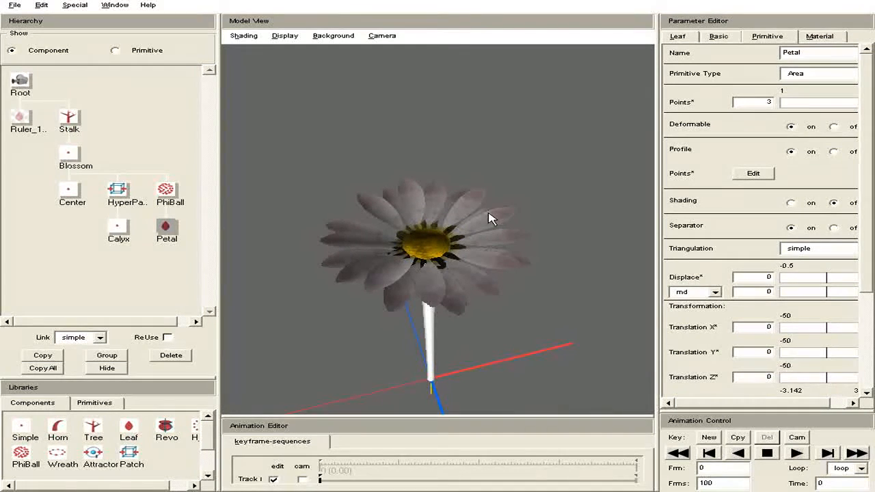
- Edit the Petal's gravitropism curve, raising all three points slightly with the end and middle a little higher than the start, and accept it
{"action": "left_click", "coordinate": [679, 38]}
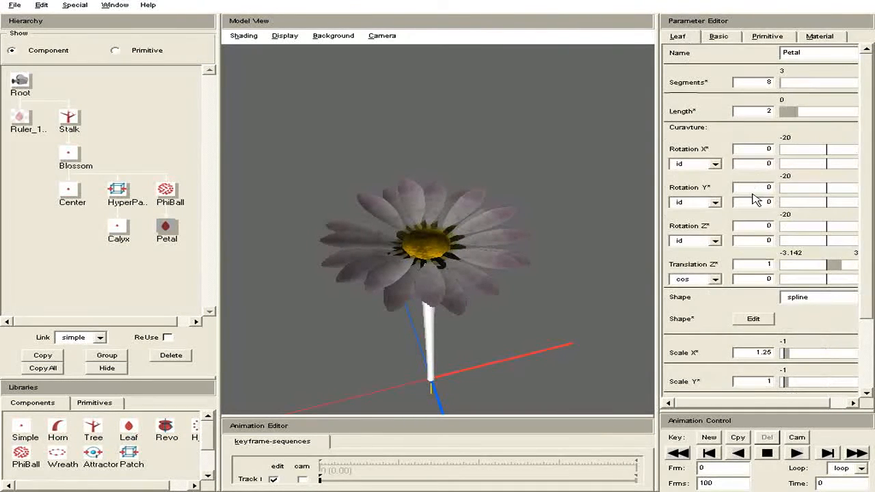
{"action": "left_click_drag", "start_coordinate": [866, 295], "coordinate": [864, 386]}
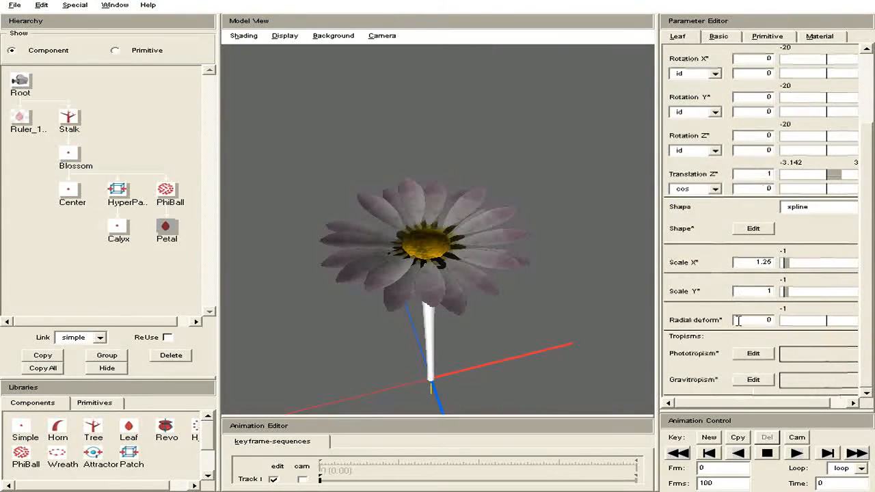
{"action": "left_click", "coordinate": [756, 381]}
{"action": "left_click_drag", "start_coordinate": [376, 137], "coordinate": [677, 111]}
{"action": "left_click_drag", "start_coordinate": [675, 375], "coordinate": [674, 364]}
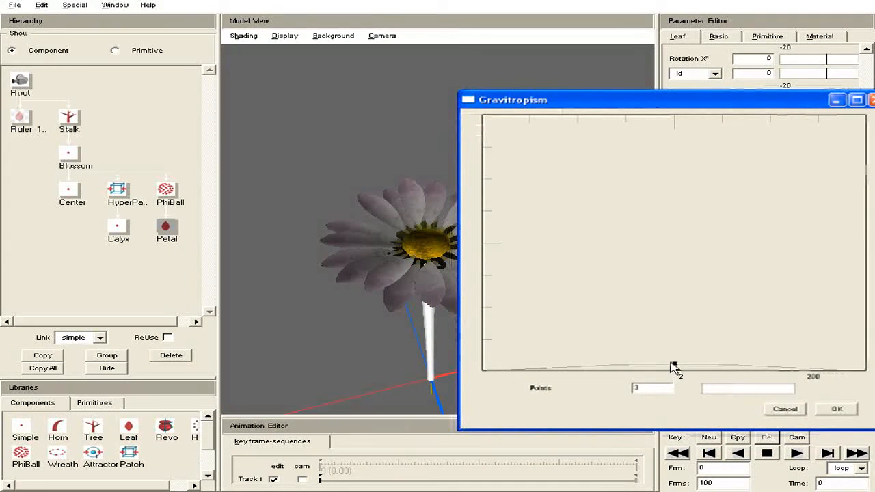
{"action": "left_click_drag", "start_coordinate": [862, 370], "coordinate": [860, 358]}
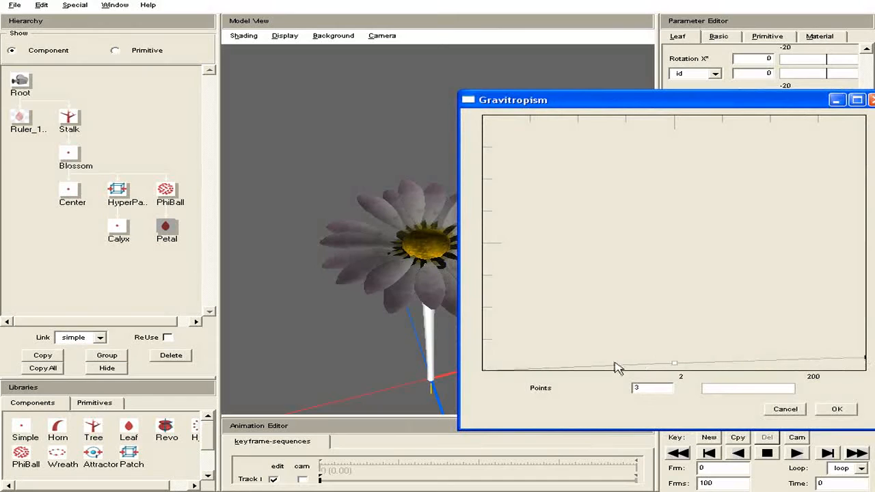
{"action": "left_click_drag", "start_coordinate": [488, 370], "coordinate": [491, 357]}
{"action": "left_click_drag", "start_coordinate": [674, 363], "coordinate": [672, 355]}
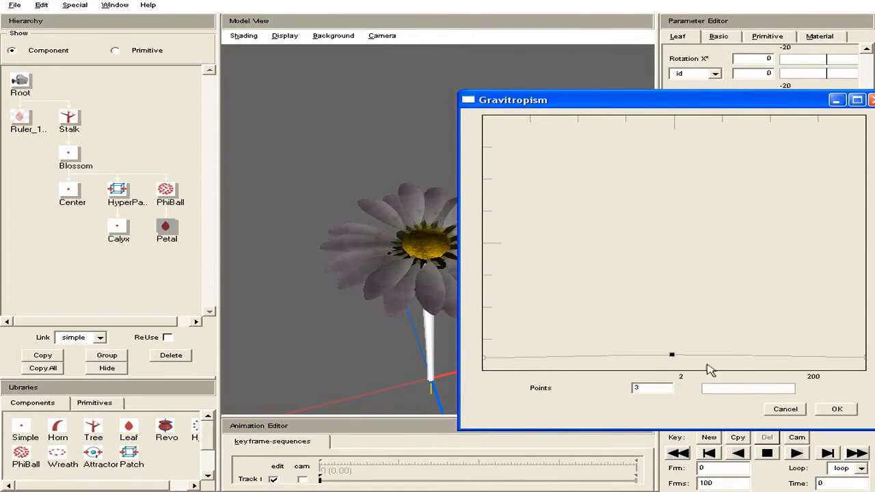
{"action": "left_click_drag", "start_coordinate": [862, 358], "coordinate": [862, 352]}
{"action": "left_click_drag", "start_coordinate": [672, 356], "coordinate": [672, 354]}
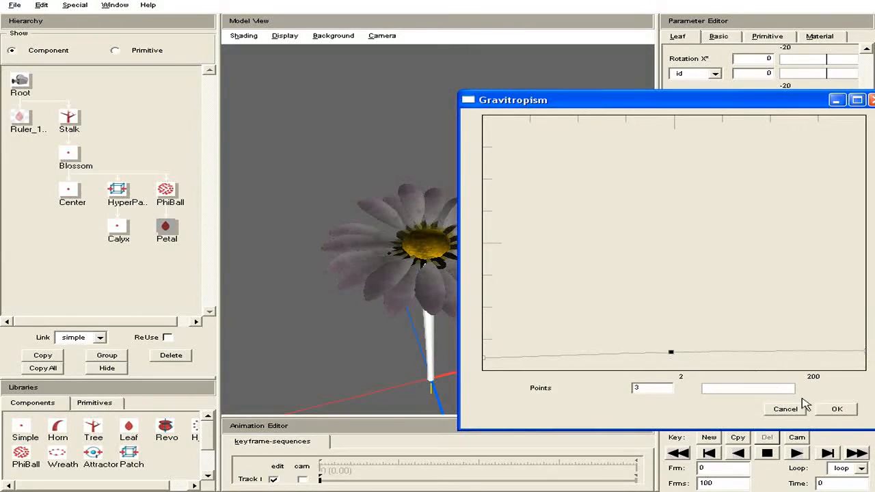
{"action": "left_click", "coordinate": [837, 409]}
- Set the PhiBall's radius to 0.4
{"action": "left_click_drag", "start_coordinate": [451, 349], "coordinate": [456, 290]}
{"action": "right_click_drag", "start_coordinate": [482, 217], "coordinate": [481, 264]}
{"action": "left_click_drag", "start_coordinate": [481, 264], "coordinate": [478, 324]}
{"action": "left_click", "coordinate": [164, 194]}
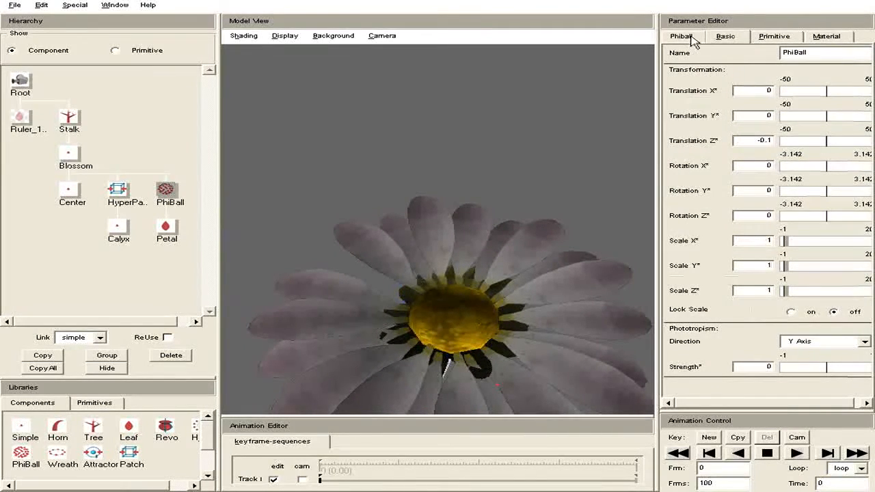
{"action": "left_click", "coordinate": [691, 39]}
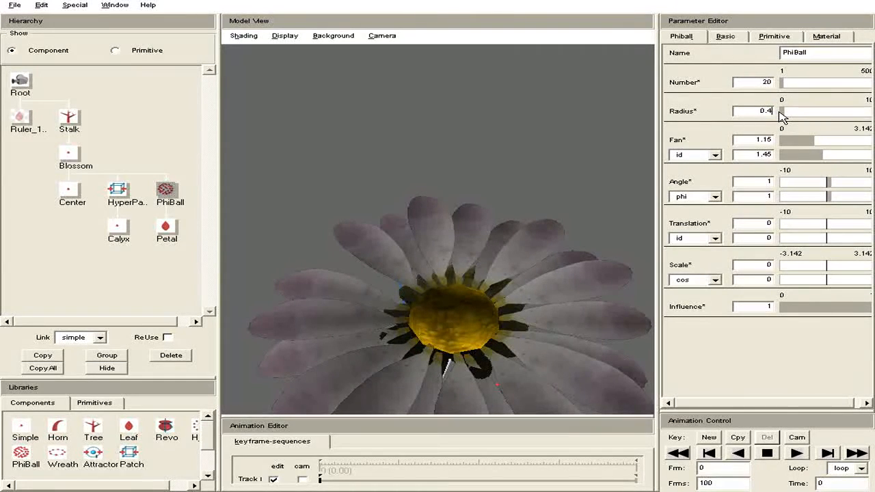
{"action": "key", "text": "Return"}
- Set the PhiBall's two Fan values to 1.10 and 1.40, and inspect the petal ring
{"action": "right_click_drag", "start_coordinate": [521, 352], "coordinate": [508, 294]}
{"action": "left_click_drag", "start_coordinate": [508, 294], "coordinate": [432, 313]}
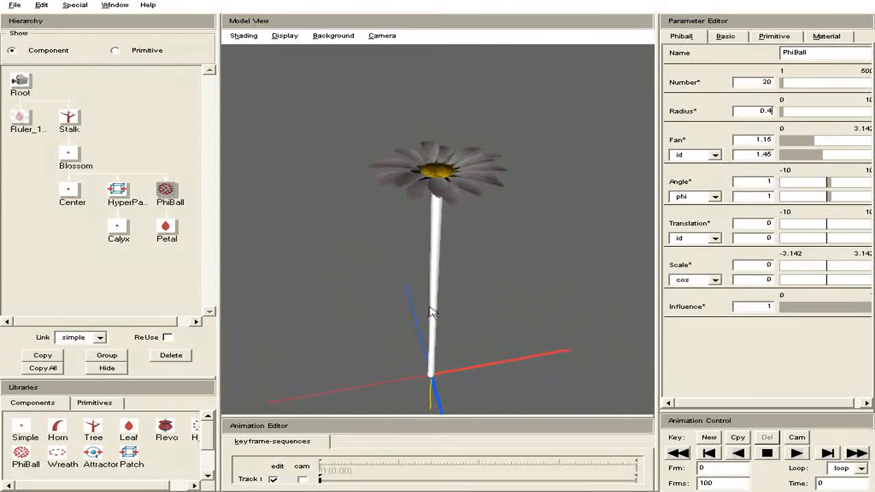
{"action": "type", "text": "0"}
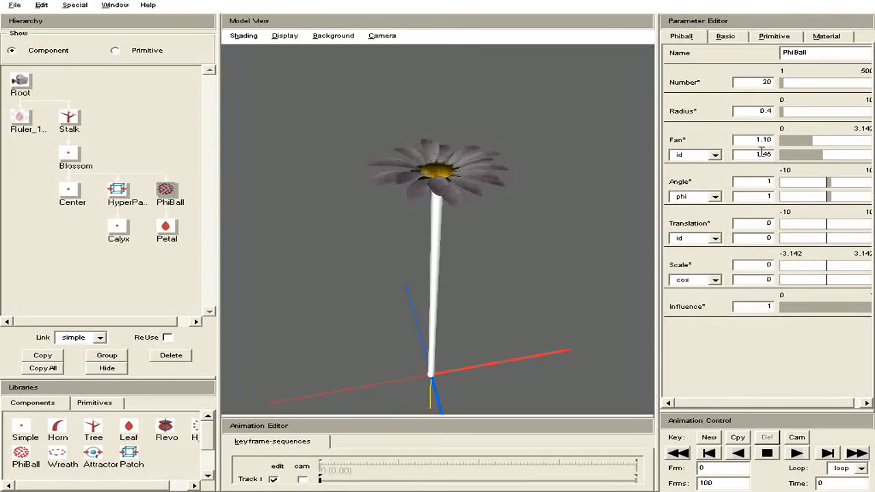
{"action": "left_click_drag", "start_coordinate": [767, 154], "coordinate": [805, 158]}
{"action": "left_click_drag", "start_coordinate": [508, 221], "coordinate": [503, 261]}
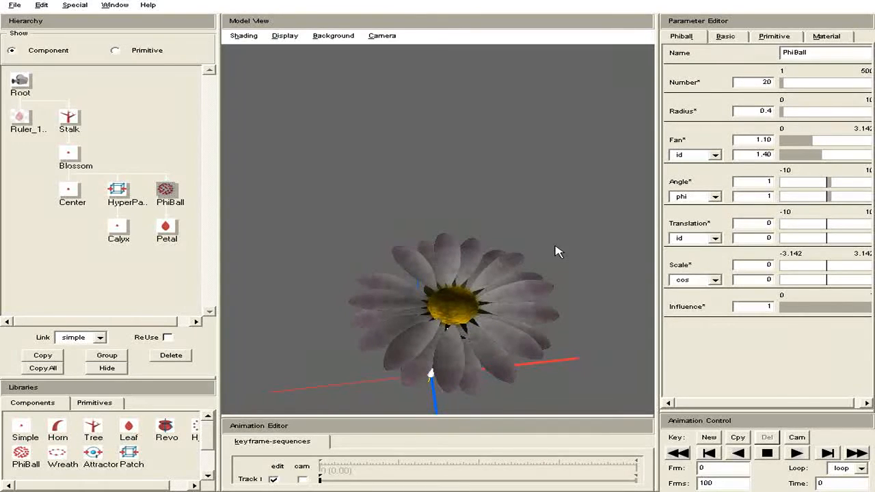
{"action": "left_click_drag", "start_coordinate": [547, 328], "coordinate": [498, 290]}
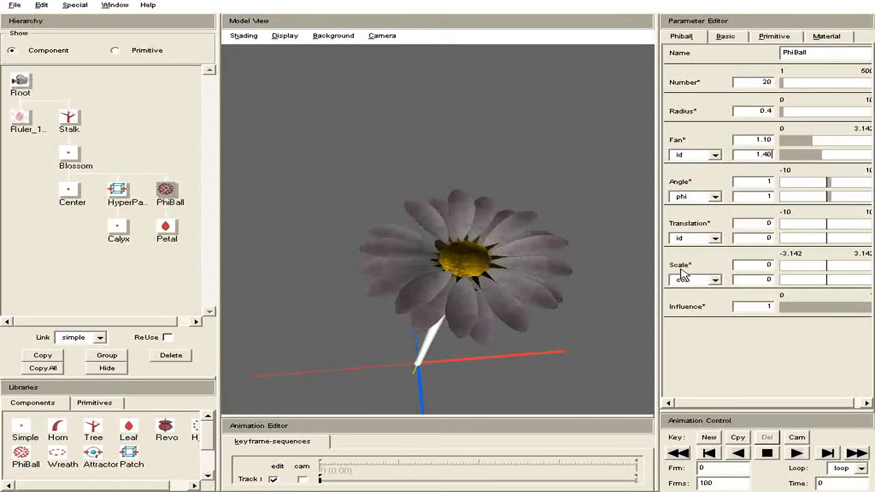
- Try varying the second value of the PhiBall's Scale and reset it to 0
{"action": "mouse_move", "coordinate": [828, 279]}
{"action": "left_mouse_down"}
{"action": "mouse_move", "coordinate": [846, 286]}
{"action": "mouse_move", "coordinate": [824, 289]}
{"action": "left_mouse_up"}
{"action": "double_click", "coordinate": [752, 279]}
{"action": "type", "text": "0"}
{"action": "key", "text": "Return"}
- Assign the custom function 1+rnd(x) to the PhiBall's Scale
{"action": "left_click", "coordinate": [715, 280]}
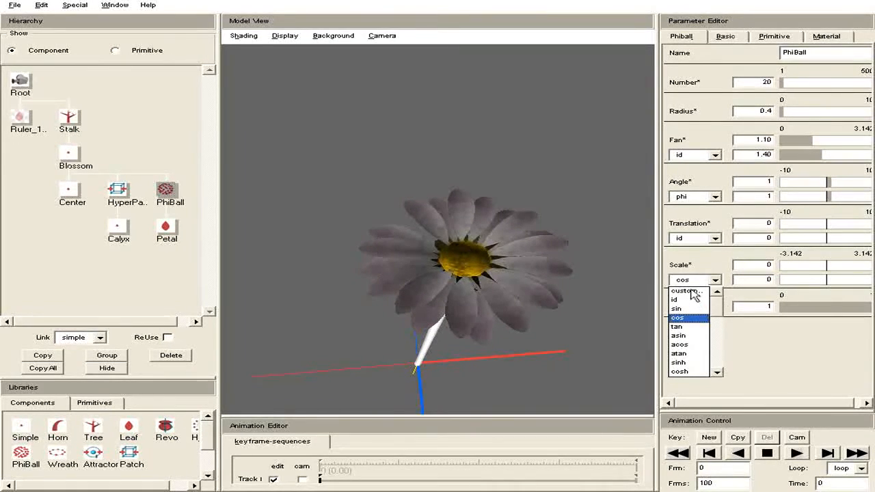
{"action": "left_click", "coordinate": [691, 290]}
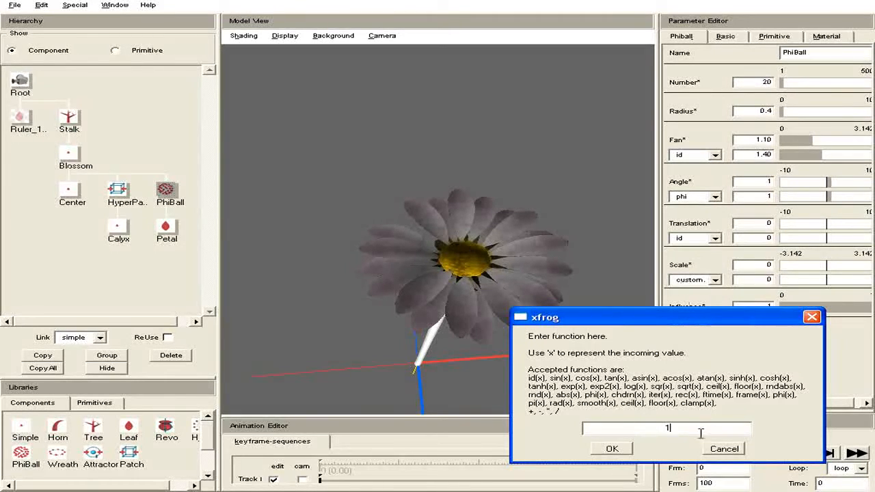
{"action": "left_click", "coordinate": [612, 450]}
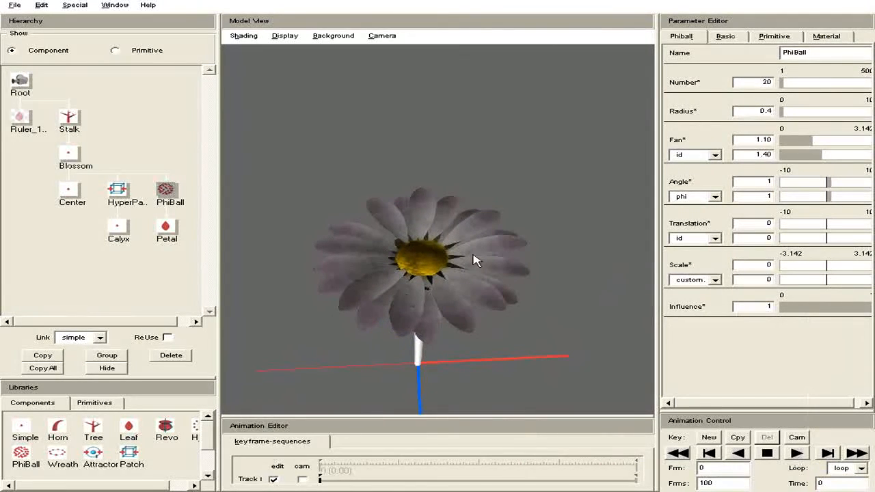
{"action": "left_click", "coordinate": [705, 282]}
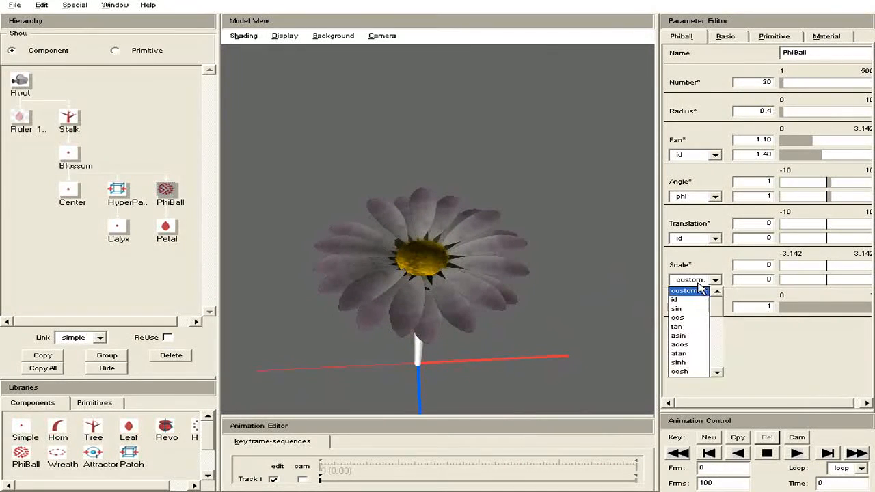
{"action": "left_click", "coordinate": [693, 290]}
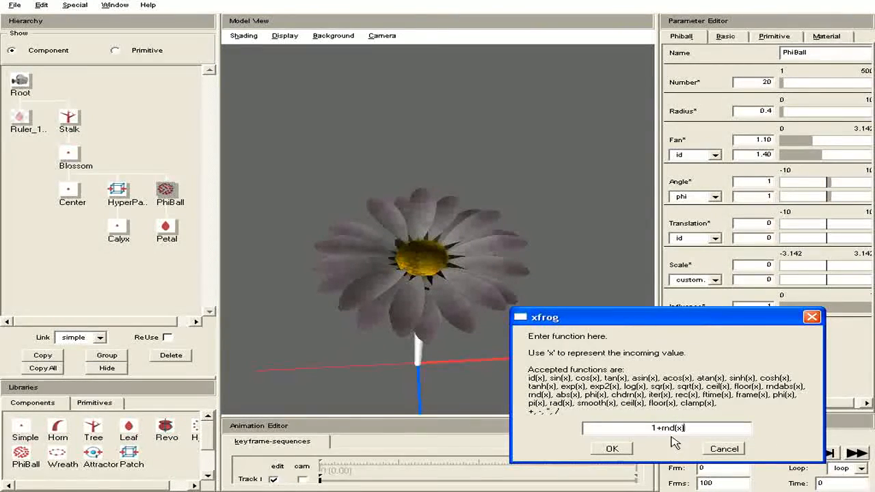
{"action": "left_click", "coordinate": [625, 449]}
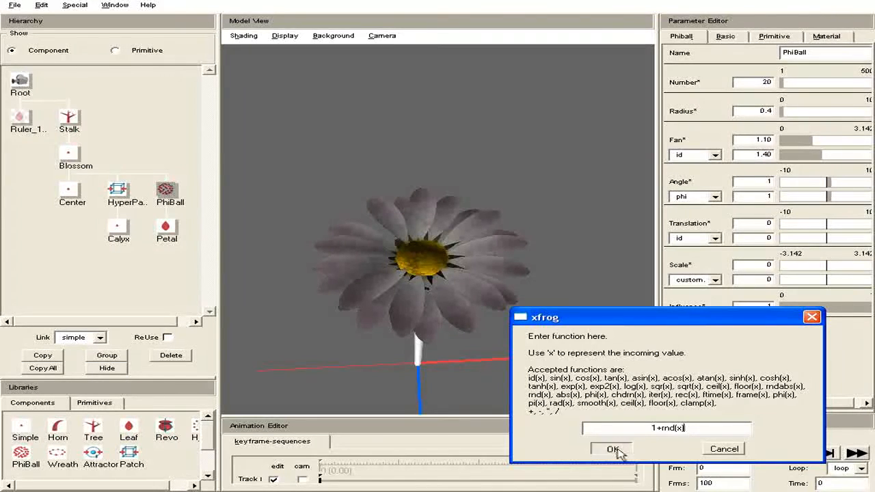
- Raise both of the PhiBall's Scale values to 0.11424 and inspect the varied petals from several sides
{"action": "left_click", "coordinate": [826, 268]}
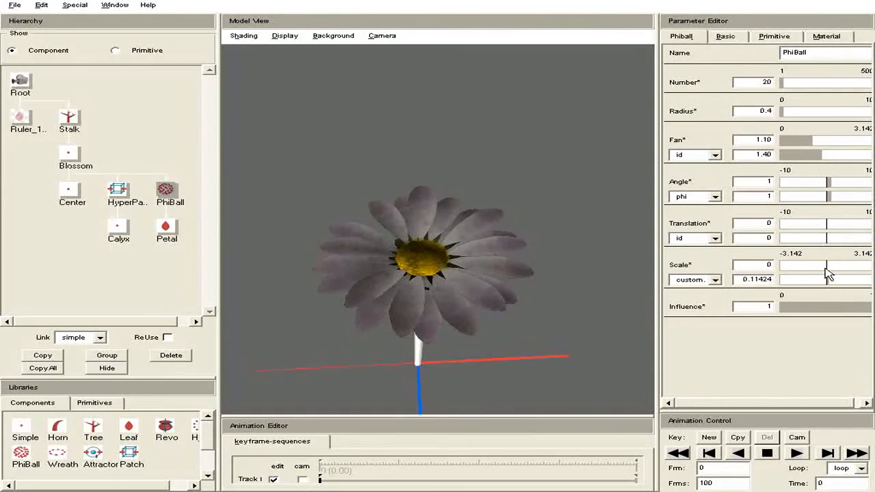
{"action": "left_click", "coordinate": [828, 268]}
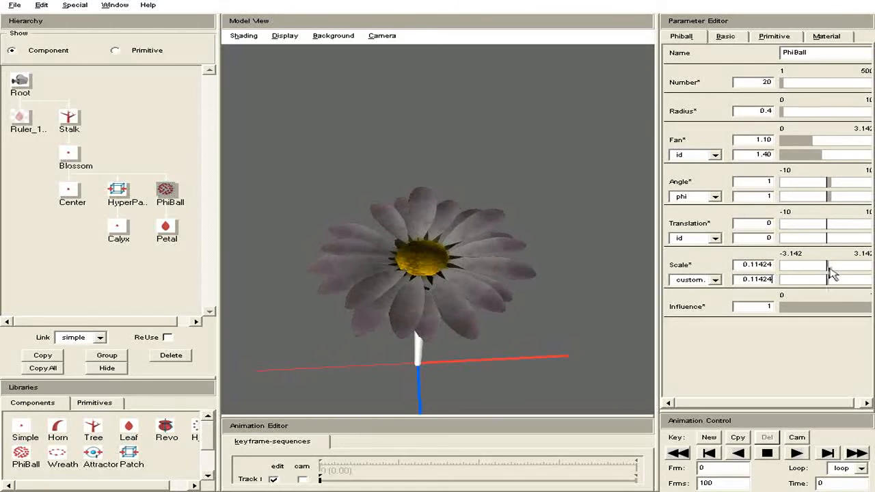
{"action": "right_click_drag", "start_coordinate": [545, 352], "coordinate": [535, 283]}
{"action": "left_click_drag", "start_coordinate": [535, 290], "coordinate": [532, 333]}
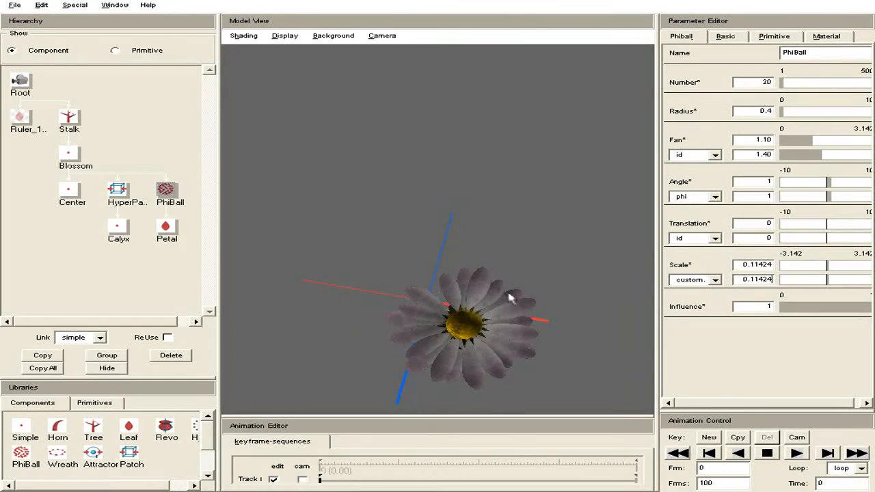
{"action": "left_click_drag", "start_coordinate": [479, 369], "coordinate": [477, 345]}
- Group the Blossom component together with its Center, HyperPatch and PhiBall branches
{"action": "left_click", "coordinate": [69, 153]}
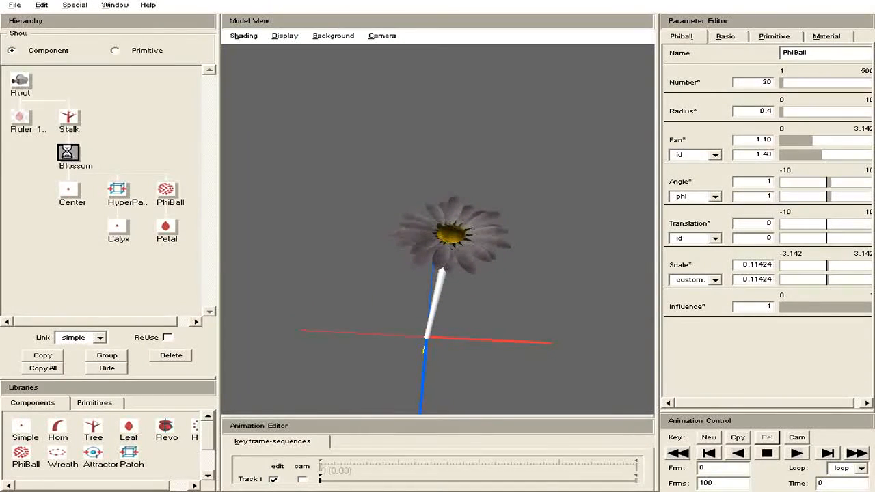
{"action": "left_click", "coordinate": [108, 355]}
{"action": "left_click_drag", "start_coordinate": [524, 228], "coordinate": [455, 268]}
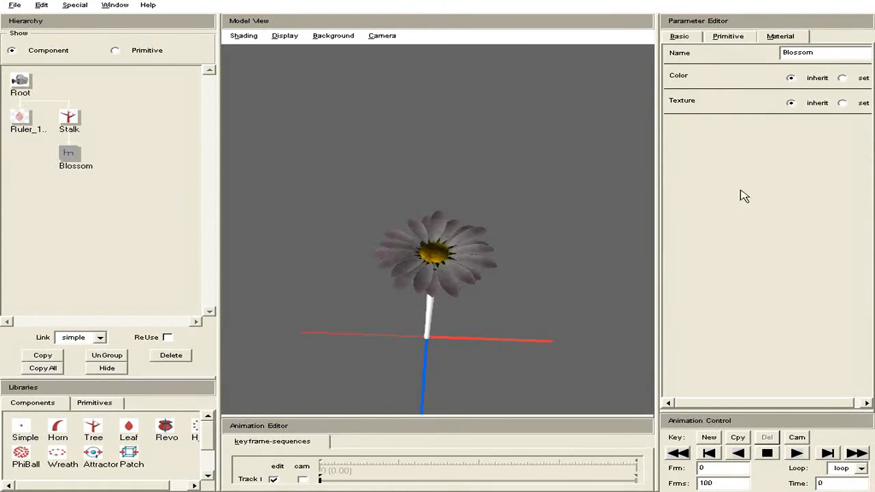
- Scale the grouped Blossom to 1.25 in X, Y and Z with the scale locked
{"action": "left_click", "coordinate": [680, 39]}
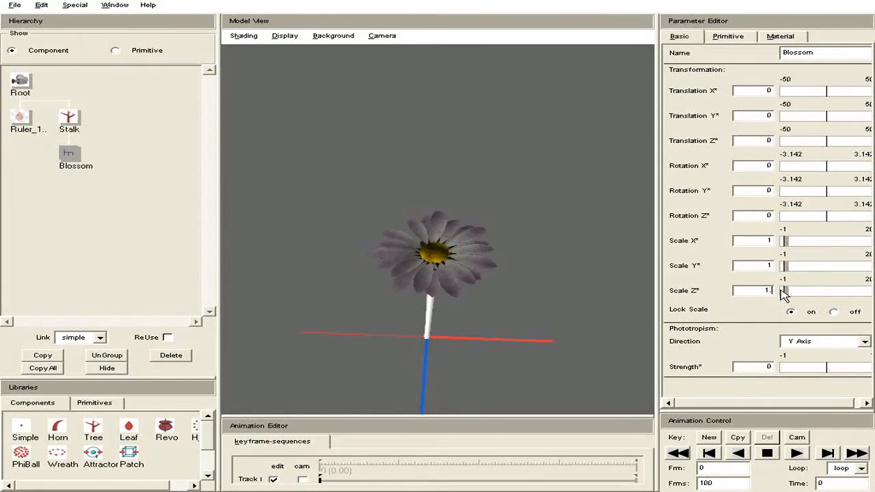
{"action": "left_click_drag", "start_coordinate": [586, 302], "coordinate": [565, 238]}
{"action": "left_click_drag", "start_coordinate": [443, 287], "coordinate": [472, 205]}
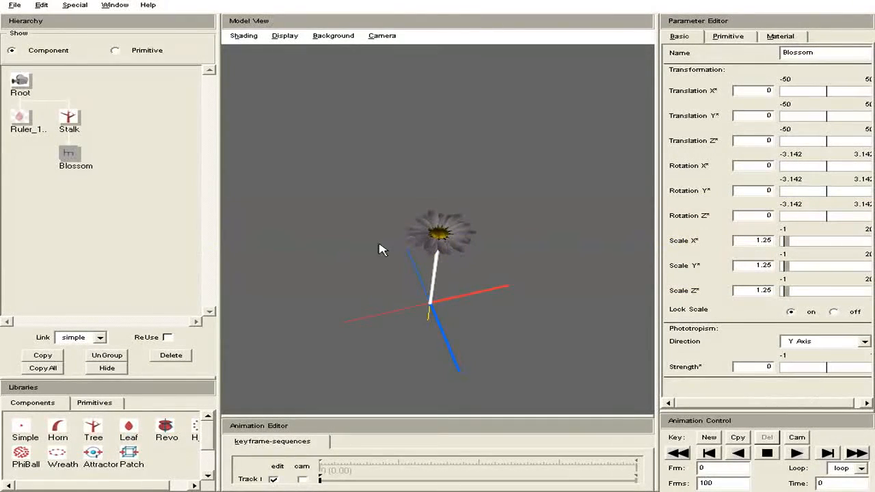
- Enable a texture of its own on the Stalk's material and load stalk.tif
{"action": "left_click", "coordinate": [69, 119]}
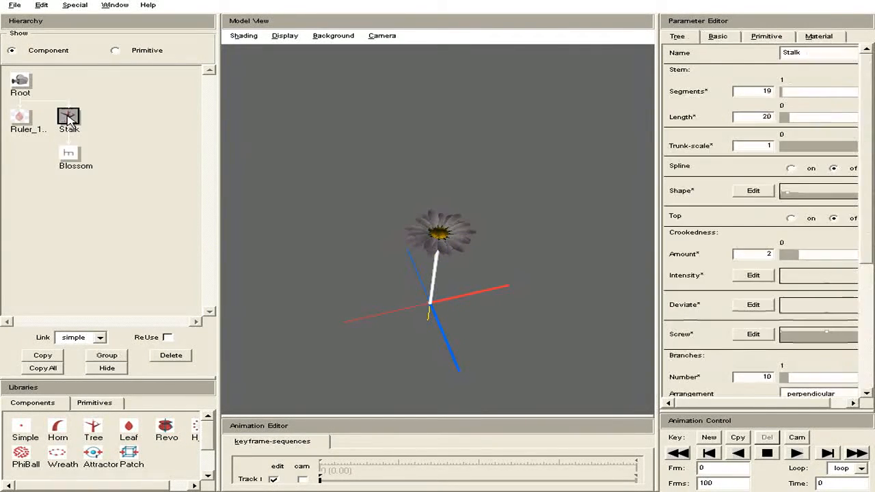
{"action": "left_click", "coordinate": [815, 38]}
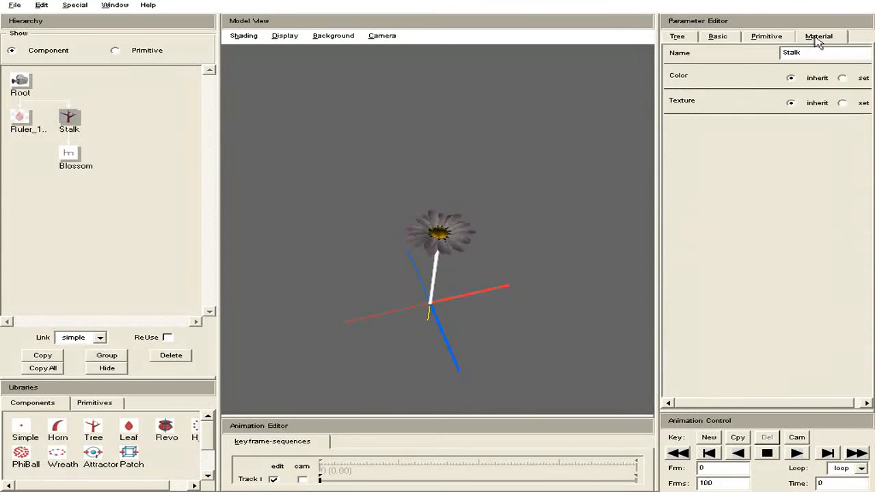
{"action": "left_click", "coordinate": [843, 103]}
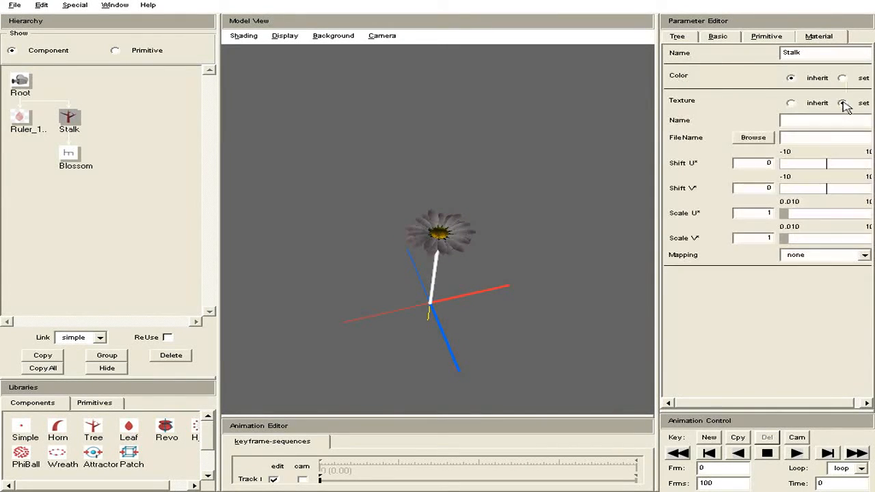
{"action": "left_click", "coordinate": [753, 138]}
{"action": "double_click", "coordinate": [112, 141]}
- Set the Stalk texture's Scale V to 2 and check the whole flower
{"action": "left_click_drag", "start_coordinate": [448, 291], "coordinate": [447, 235]}
{"action": "right_click_drag", "start_coordinate": [471, 183], "coordinate": [482, 322]}
{"action": "right_click_drag", "start_coordinate": [512, 207], "coordinate": [555, 386]}
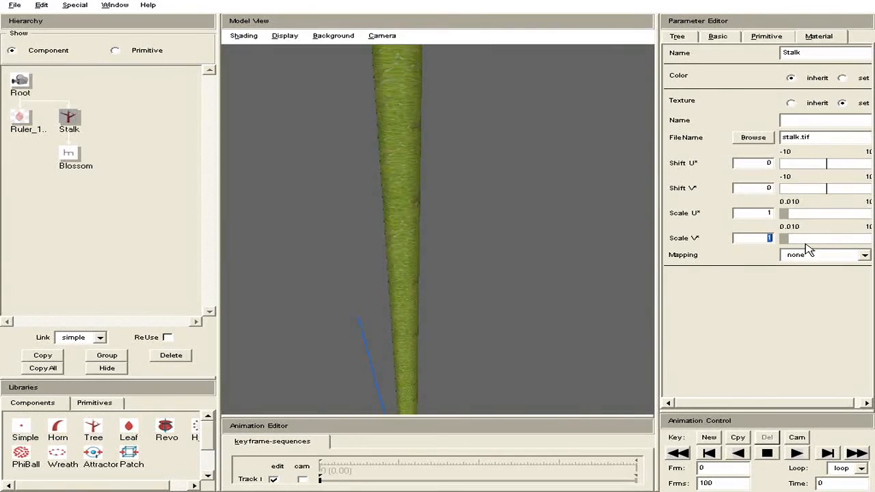
{"action": "key", "text": "Return"}
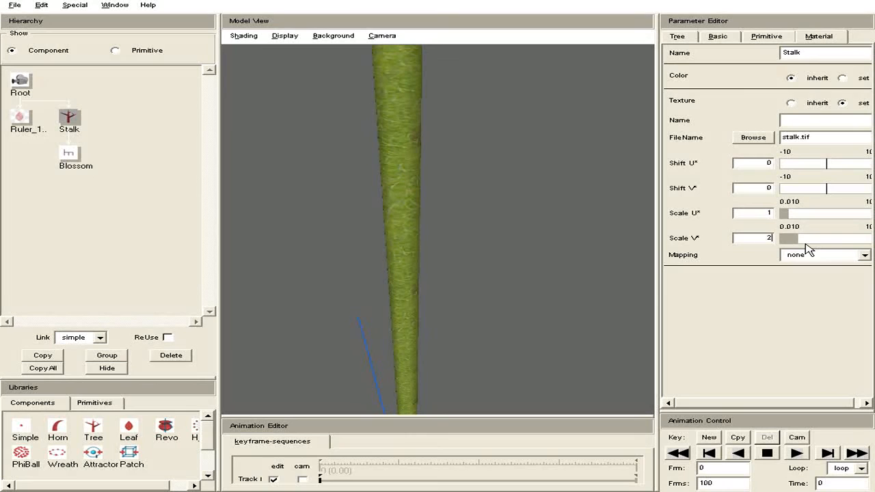
{"action": "right_click_drag", "start_coordinate": [547, 355], "coordinate": [476, 164]}
{"action": "left_click_drag", "start_coordinate": [476, 164], "coordinate": [470, 176]}
{"action": "left_click_drag", "start_coordinate": [454, 205], "coordinate": [475, 311]}
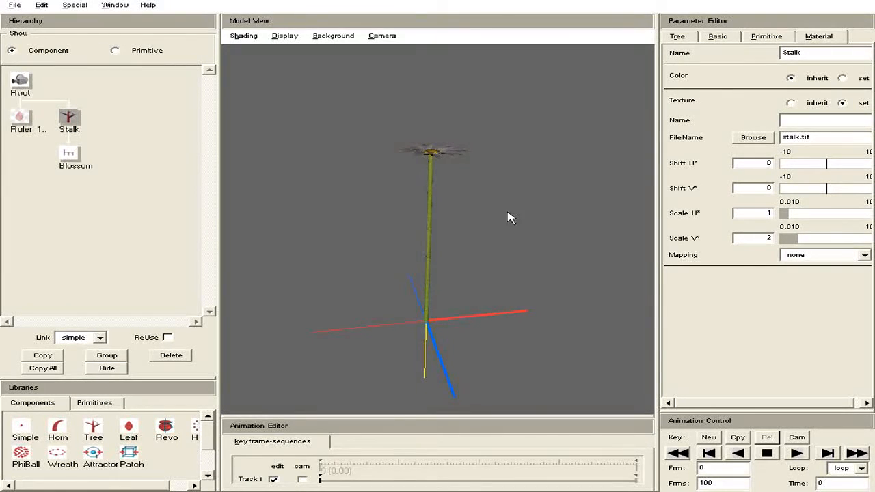
{"action": "left_click_drag", "start_coordinate": [605, 96], "coordinate": [646, 88]}
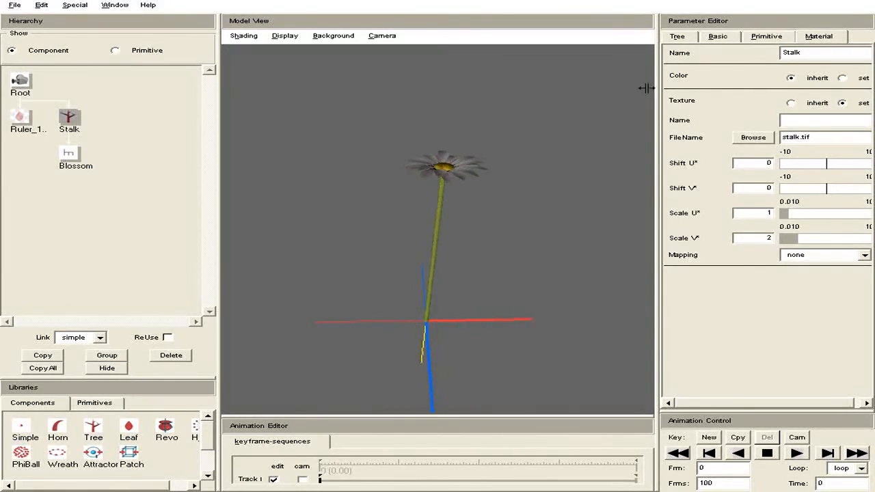
- Tilt the Stalk away from the vertical axis with its basic rotation parameters
{"action": "left_click", "coordinate": [676, 38]}
{"action": "left_click", "coordinate": [718, 38]}
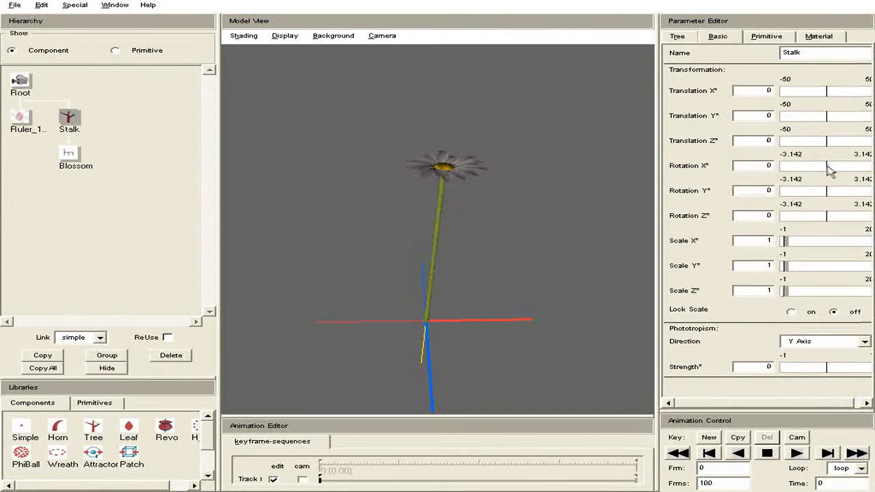
{"action": "left_click_drag", "start_coordinate": [465, 255], "coordinate": [403, 164]}
- Edit the Stalk's gravitropism curve, raising the start point slightly and the end point to about a quarter of the graph height, and accept it
{"action": "left_click", "coordinate": [679, 37]}
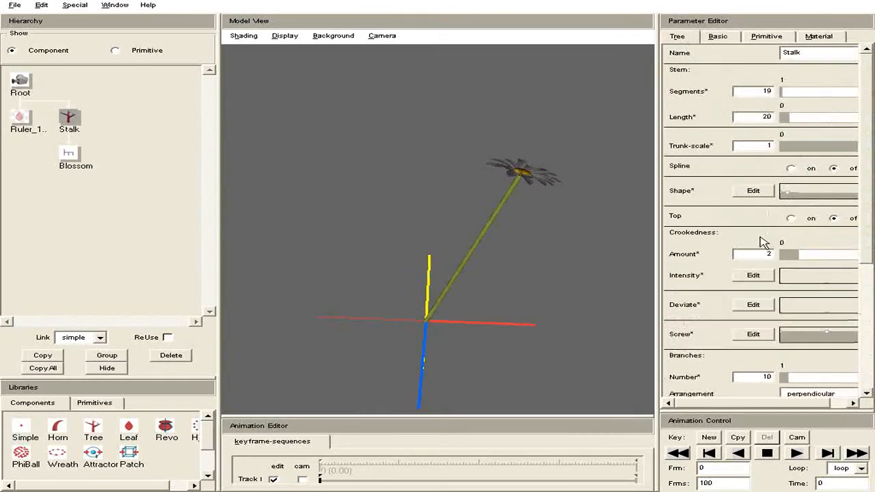
{"action": "scroll", "coordinate": [861, 264], "scroll_direction": "down", "scroll_amount": 5}
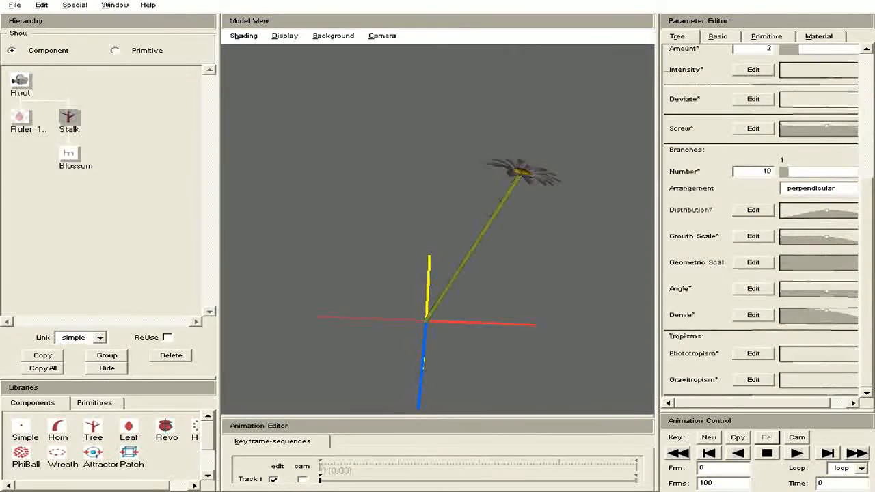
{"action": "left_click", "coordinate": [764, 384]}
{"action": "left_click_drag", "start_coordinate": [376, 123], "coordinate": [698, 101]}
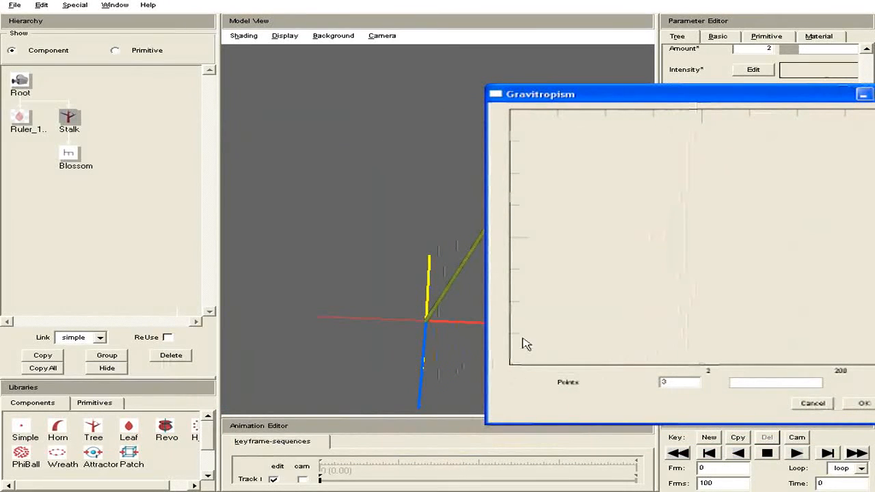
{"action": "mouse_move", "coordinate": [514, 368]}
{"action": "left_mouse_down"}
{"action": "mouse_move", "coordinate": [512, 331]}
{"action": "mouse_move", "coordinate": [520, 360]}
{"action": "left_mouse_up"}
{"action": "left_click_drag", "start_coordinate": [874, 365], "coordinate": [874, 302]}
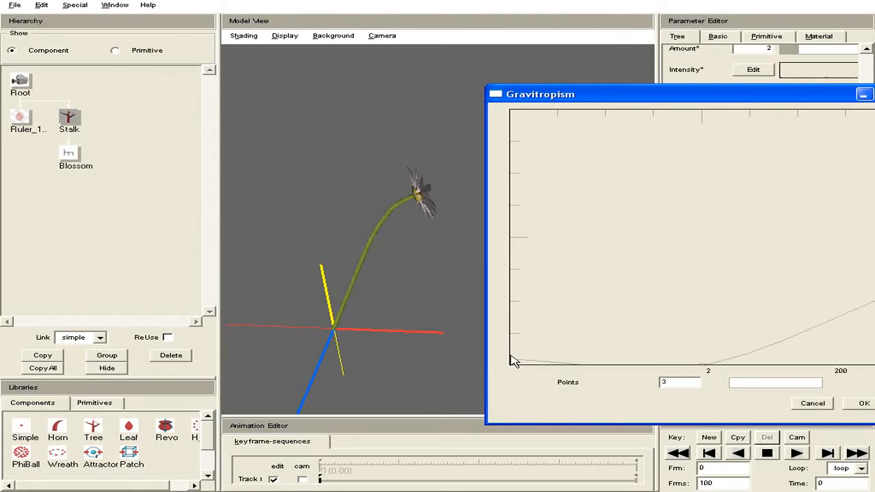
{"action": "left_click", "coordinate": [863, 404]}
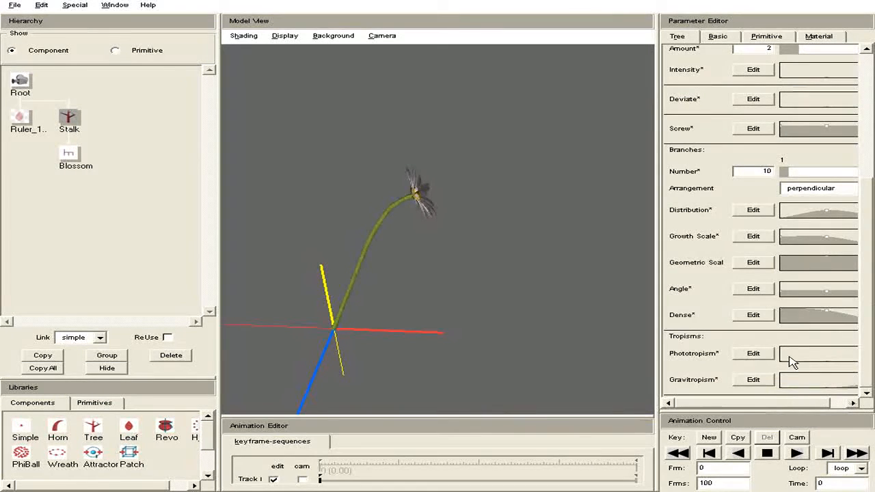
- Edit the Stalk's phototropism curve, raising only the start point to about a quarter of the graph height, and accept it
{"action": "left_click", "coordinate": [754, 354]}
{"action": "left_click_drag", "start_coordinate": [268, 141], "coordinate": [584, 102]}
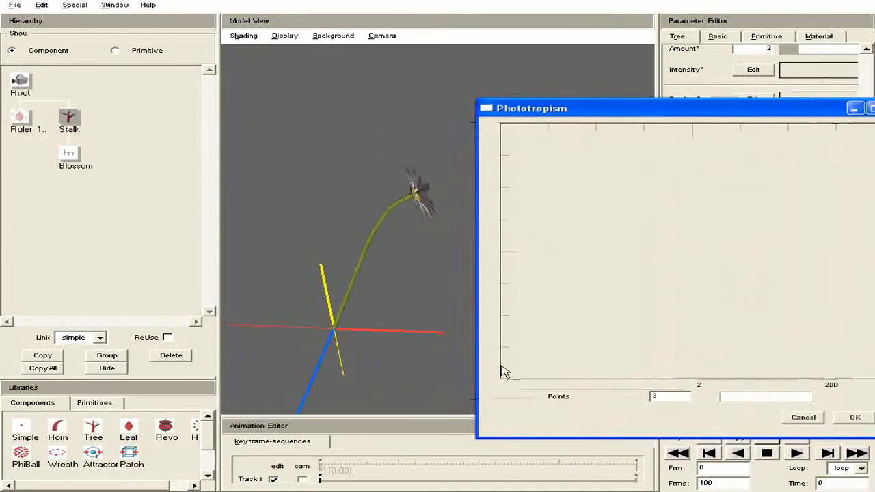
{"action": "left_click_drag", "start_coordinate": [508, 377], "coordinate": [521, 318]}
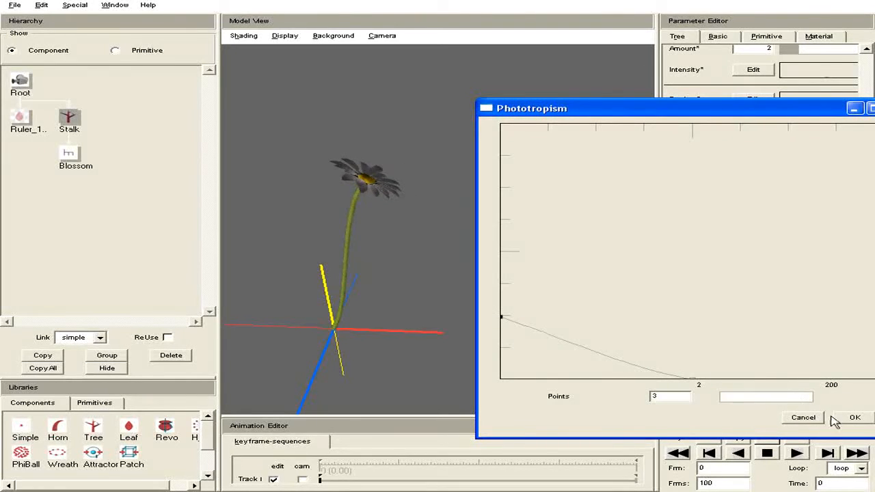
{"action": "left_click", "coordinate": [854, 419]}
{"action": "mouse_move", "coordinate": [449, 340]}
{"action": "left_mouse_down"}
{"action": "mouse_move", "coordinate": [321, 351]}
{"action": "mouse_move", "coordinate": [498, 307]}
{"action": "mouse_move", "coordinate": [502, 344]}
{"action": "mouse_move", "coordinate": [440, 347]}
{"action": "left_mouse_up"}
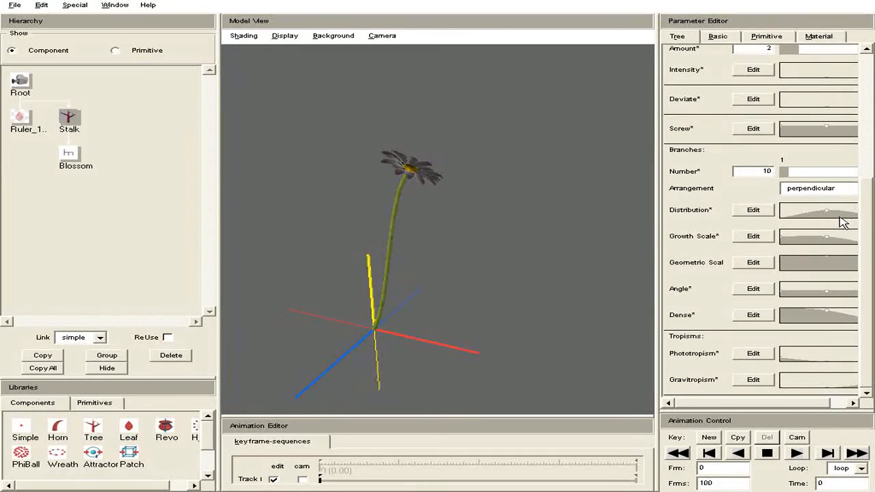
- Add a new PhiBall component as a child of Root beside the Stalk
{"action": "scroll", "coordinate": [857, 222], "scroll_direction": "up", "scroll_amount": 5}
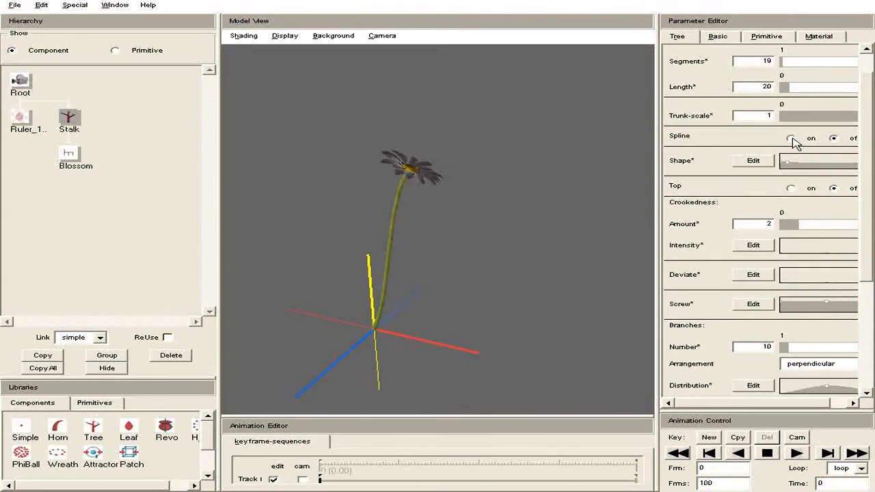
{"action": "left_click_drag", "start_coordinate": [530, 165], "coordinate": [448, 326]}
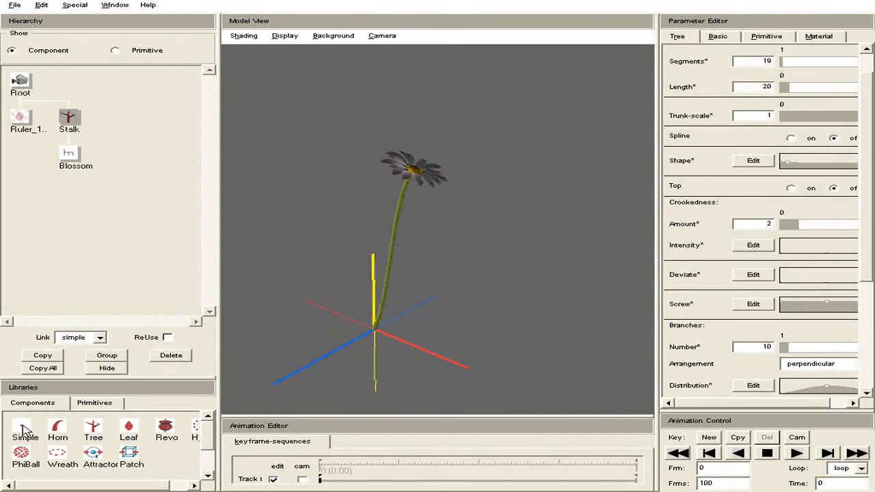
{"action": "left_click_drag", "start_coordinate": [38, 458], "coordinate": [24, 83]}
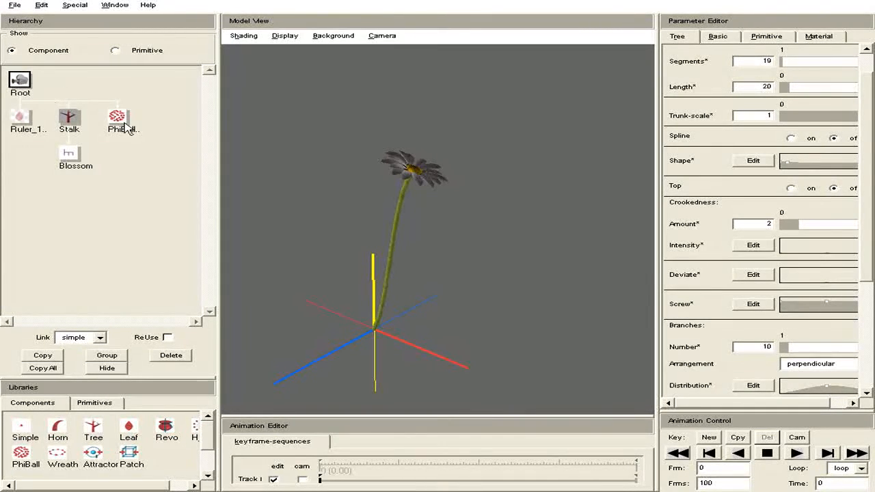
{"action": "left_click_drag", "start_coordinate": [459, 309], "coordinate": [448, 335]}
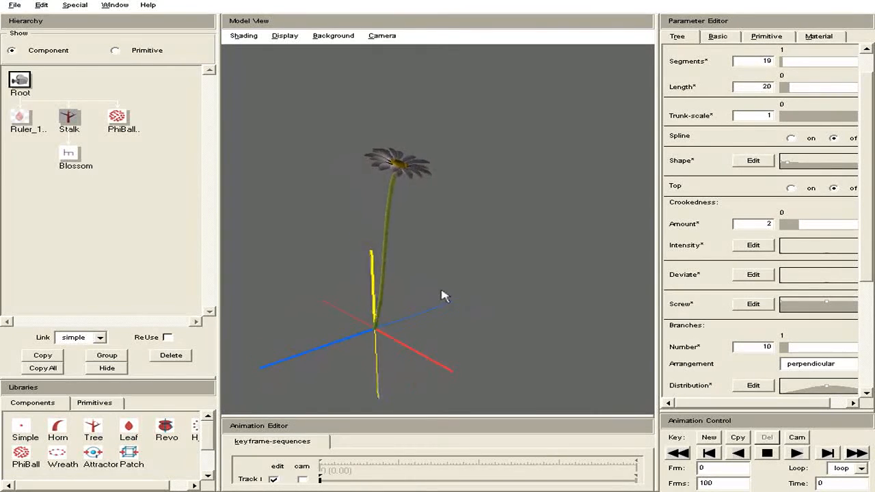
- Try unlinking the Stalk with its Blossom from Root and attach it to Root again
{"action": "middle_click_drag", "start_coordinate": [442, 293], "coordinate": [467, 308]}
{"action": "left_click_drag", "start_coordinate": [69, 116], "coordinate": [91, 89]}
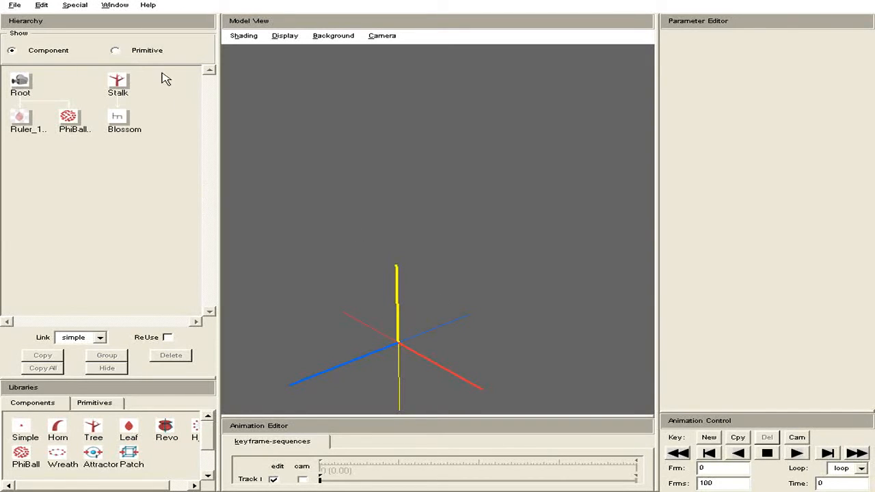
{"action": "left_click_drag", "start_coordinate": [115, 83], "coordinate": [30, 90]}
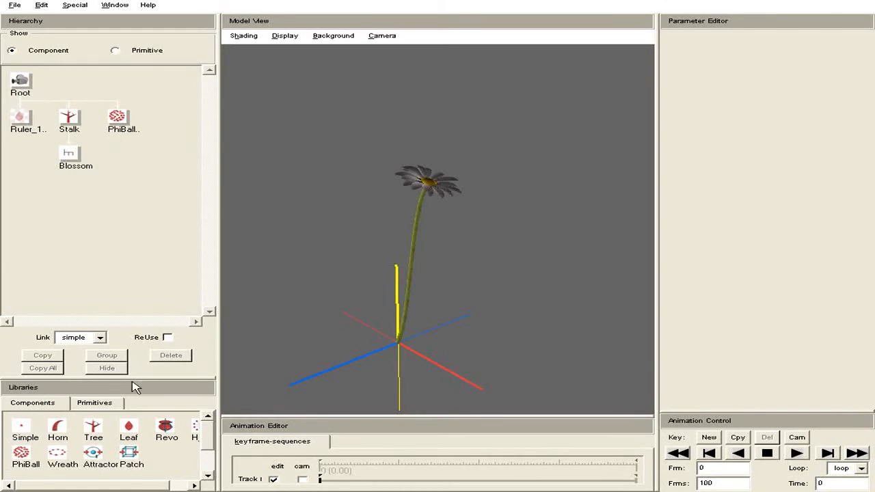
- Attach a Leaf to the PhiBall and set the PhiBall's Number to 7, Radius to 0.3 and Fan range to 0.599759 and 1.19952
{"action": "left_click_drag", "start_coordinate": [129, 429], "coordinate": [120, 119]}
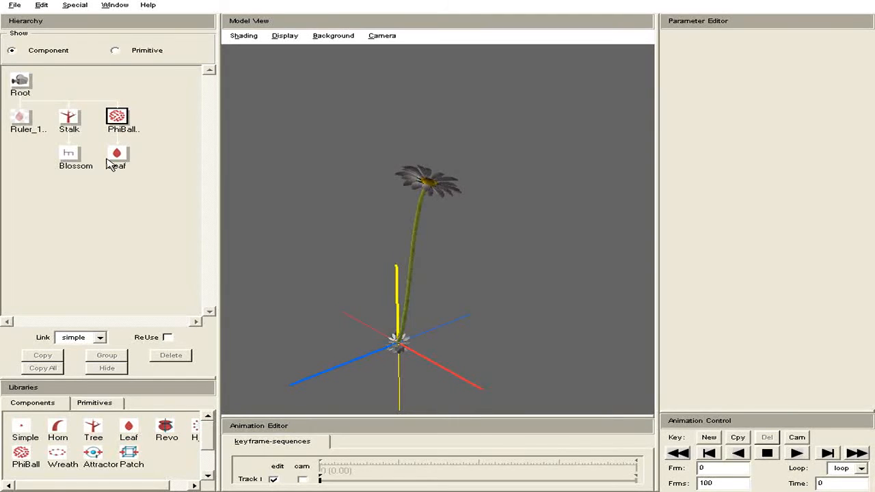
{"action": "left_click", "coordinate": [115, 118]}
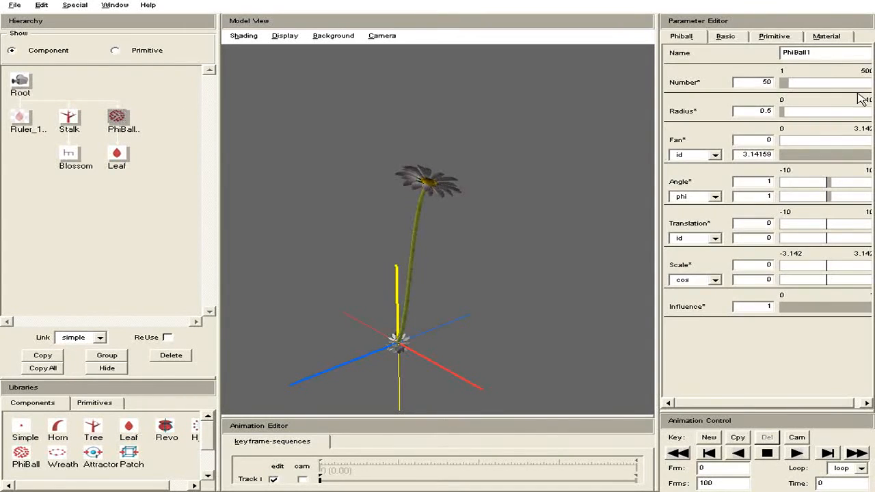
{"action": "key", "text": "Return"}
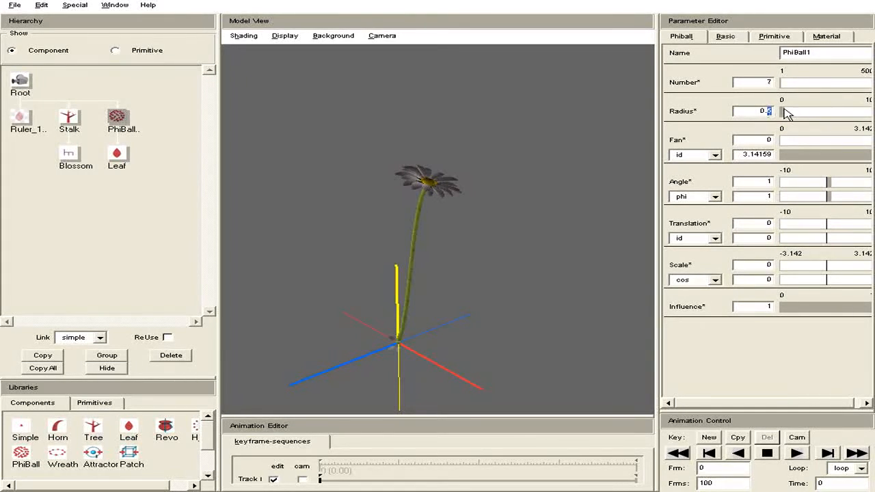
{"action": "left_click", "coordinate": [795, 140]}
{"action": "left_click", "coordinate": [815, 156]}
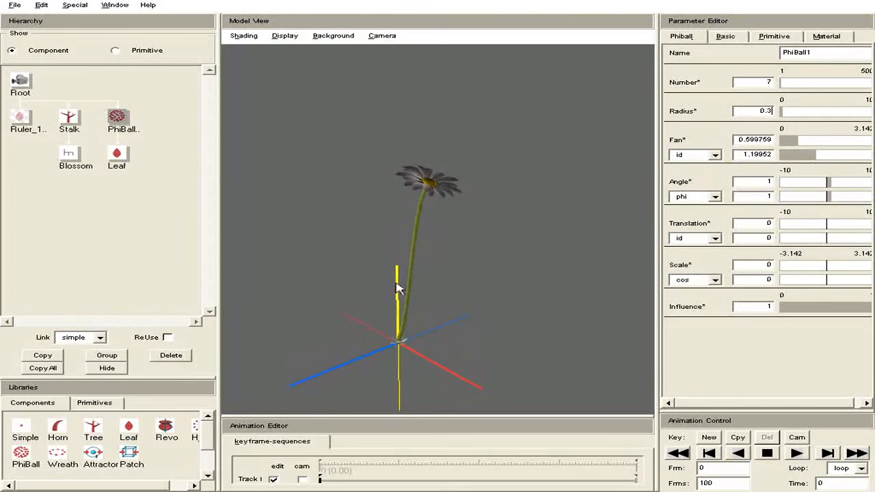
- Turn on Lock Scale for the Leaf and scale it uniformly, trying 5 and 15 before settling on 10
{"action": "left_click", "coordinate": [115, 155]}
{"action": "left_click", "coordinate": [723, 41]}
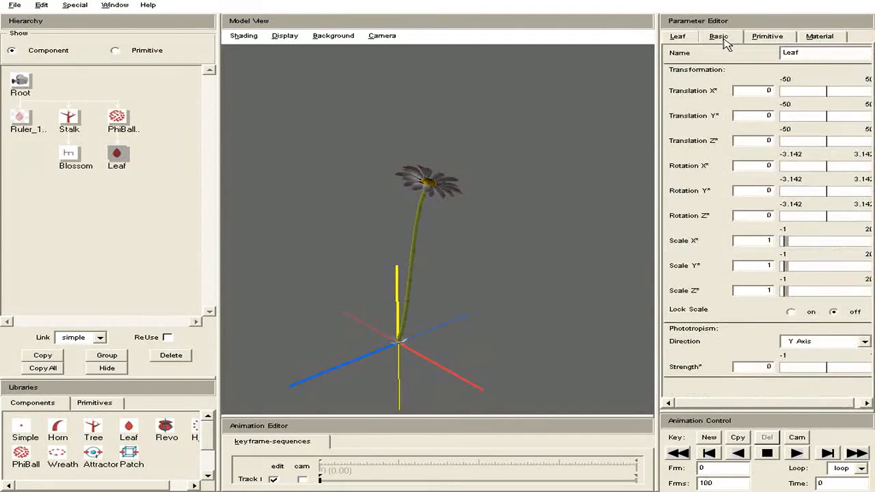
{"action": "left_click", "coordinate": [793, 313]}
{"action": "type", "text": "5"}
{"action": "key", "text": "Return"}
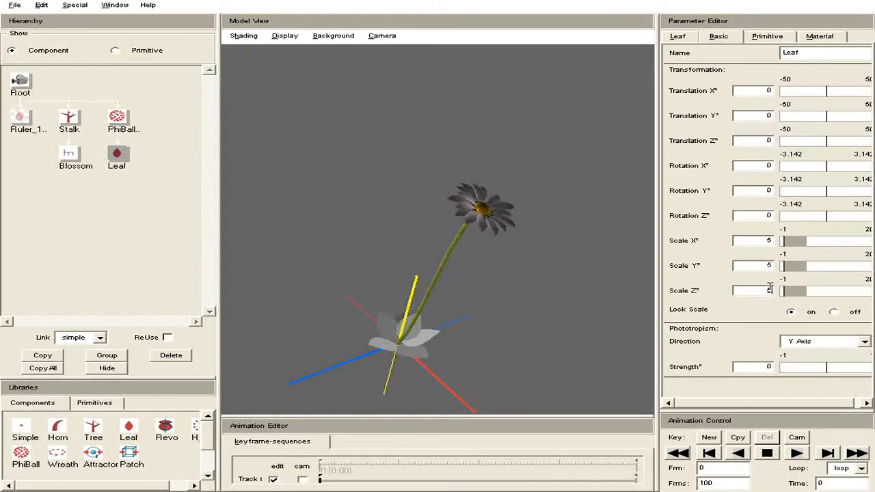
{"action": "type", "text": "15"}
{"action": "key", "text": "Return"}
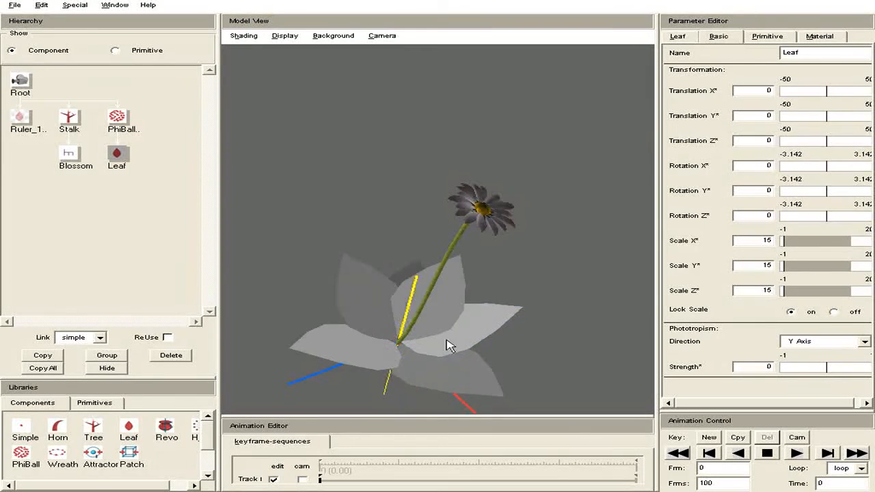
{"action": "left_click_drag", "start_coordinate": [406, 316], "coordinate": [409, 352]}
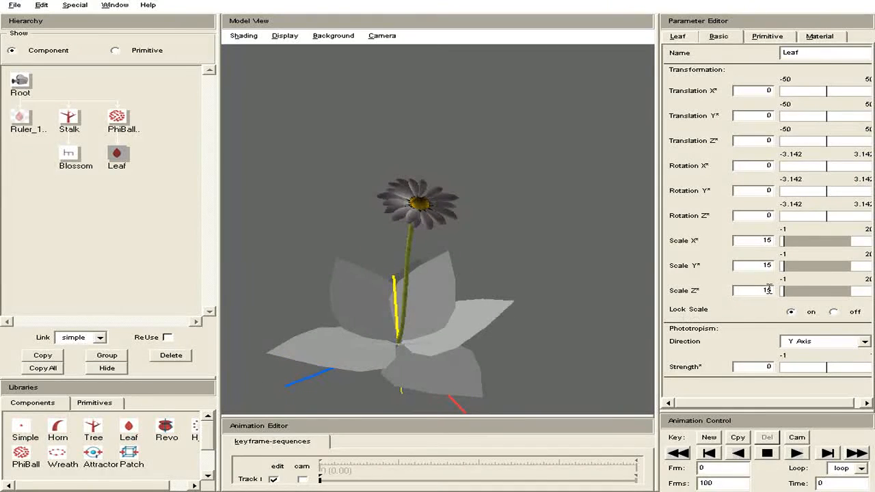
{"action": "key", "text": "Return"}
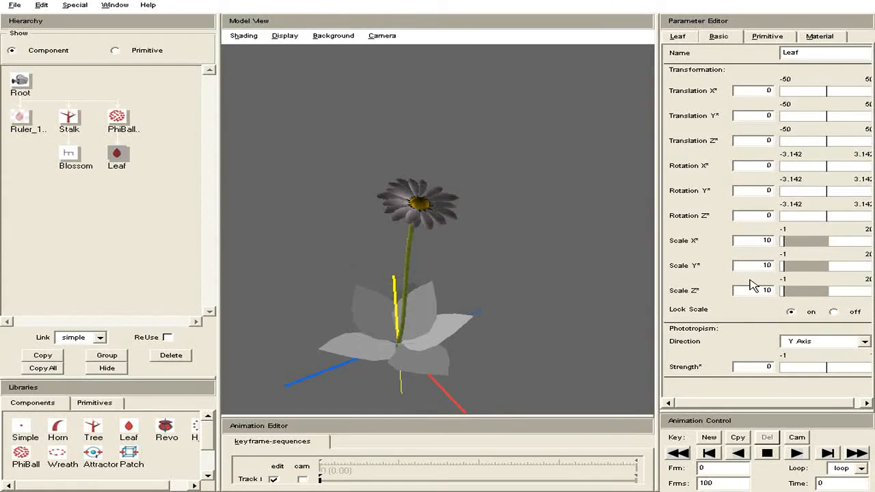
- Set the Leaf's Length to 1.5
{"action": "left_click", "coordinate": [678, 37]}
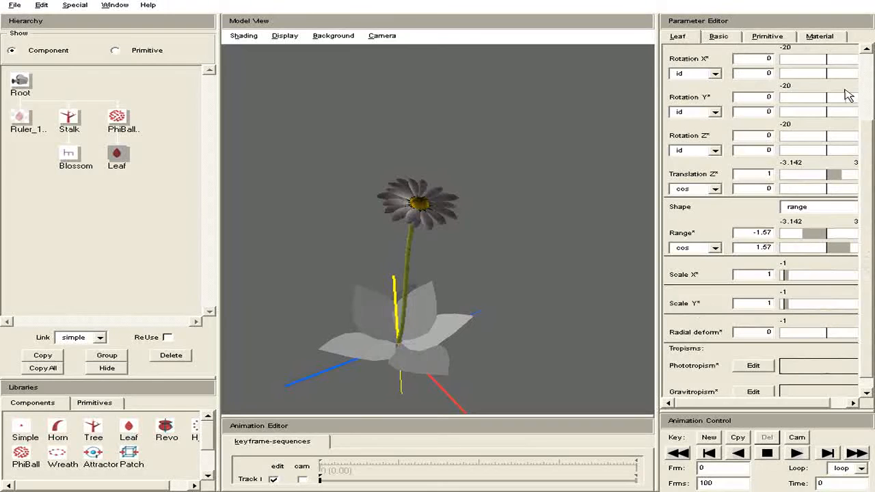
{"action": "scroll", "coordinate": [848, 96], "scroll_direction": "up", "scroll_amount": 3}
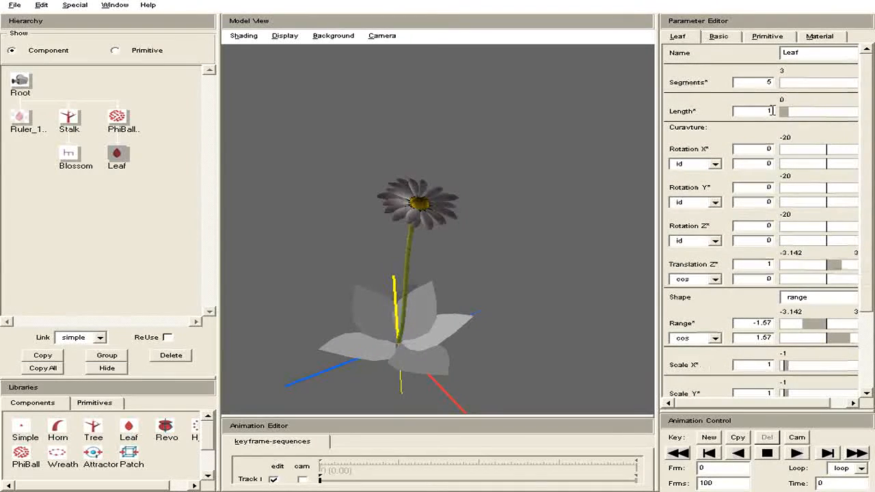
{"action": "type", "text": ".5"}
{"action": "key", "text": "Return"}
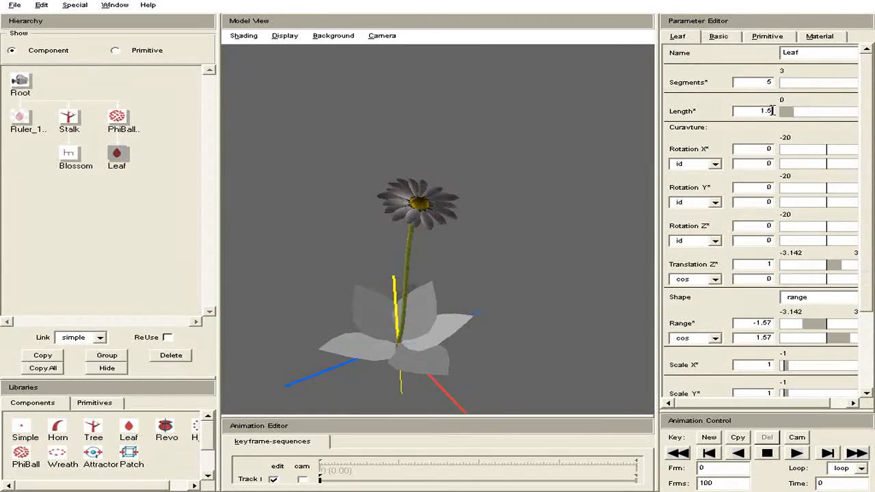
{"action": "left_click_drag", "start_coordinate": [567, 232], "coordinate": [535, 255]}
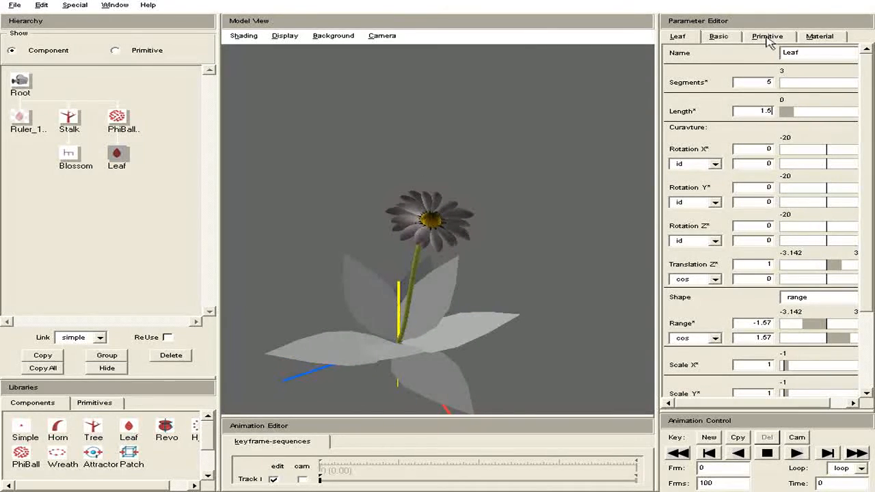
- Edit the Leaf's gravitropism curve, raising all three points to about a tenth of the graph height, and accept it
{"action": "scroll", "coordinate": [872, 222], "scroll_direction": "down", "scroll_amount": 3}
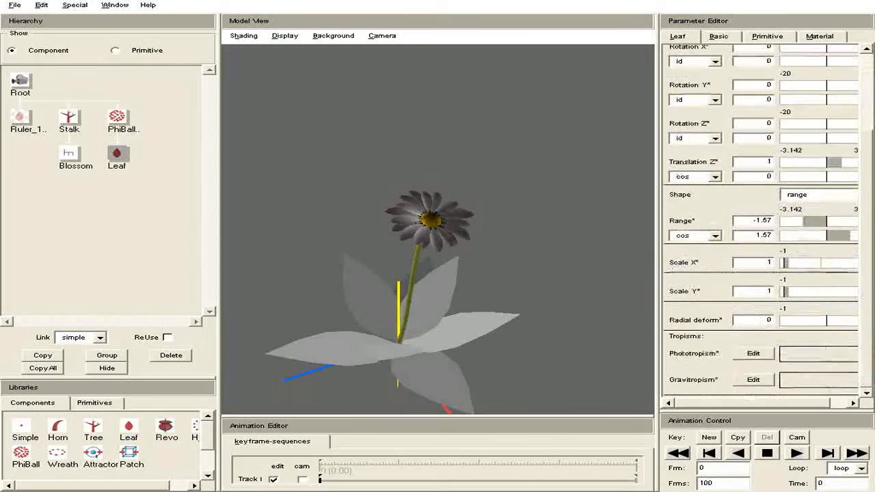
{"action": "left_click", "coordinate": [756, 377]}
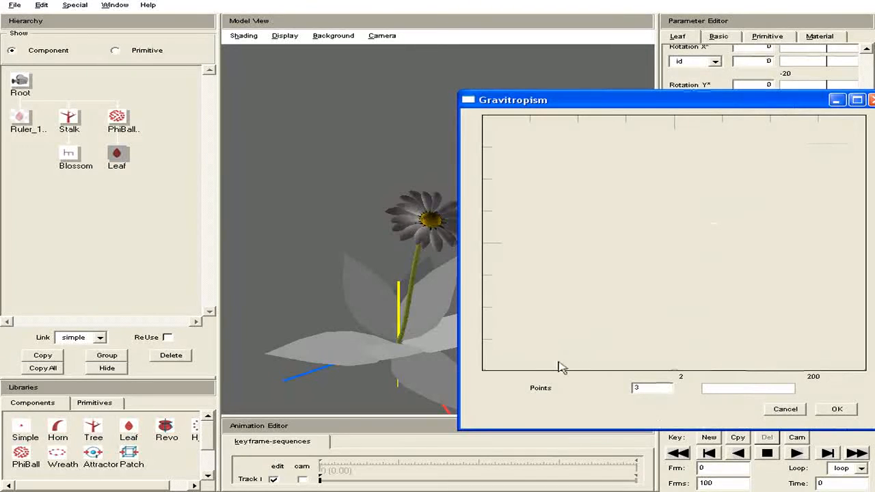
{"action": "left_click_drag", "start_coordinate": [494, 370], "coordinate": [492, 350]}
{"action": "left_click_drag", "start_coordinate": [677, 369], "coordinate": [678, 355]}
{"action": "left_click_drag", "start_coordinate": [864, 370], "coordinate": [865, 341]}
{"action": "left_click_drag", "start_coordinate": [678, 355], "coordinate": [677, 348]}
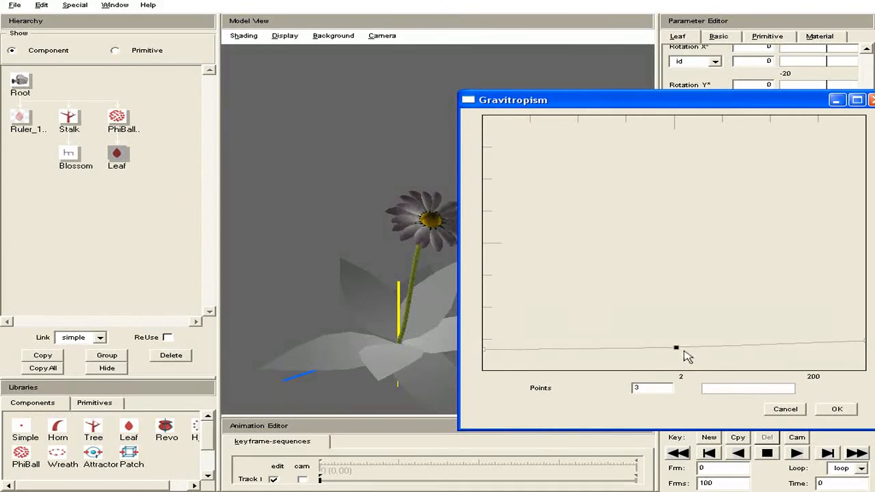
{"action": "left_click", "coordinate": [837, 409]}
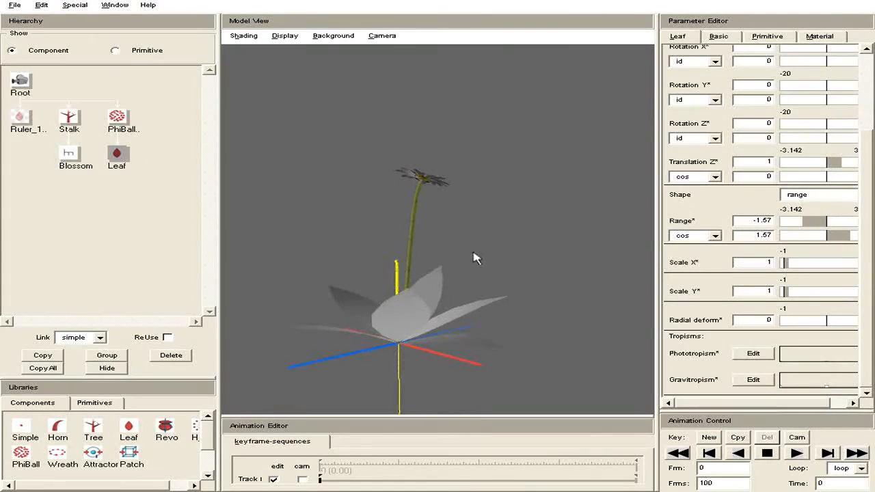
- Turn on the Leaf's Profile and fold it into a shallow inverted V by moving both outer points outward and down
{"action": "left_click", "coordinate": [766, 39]}
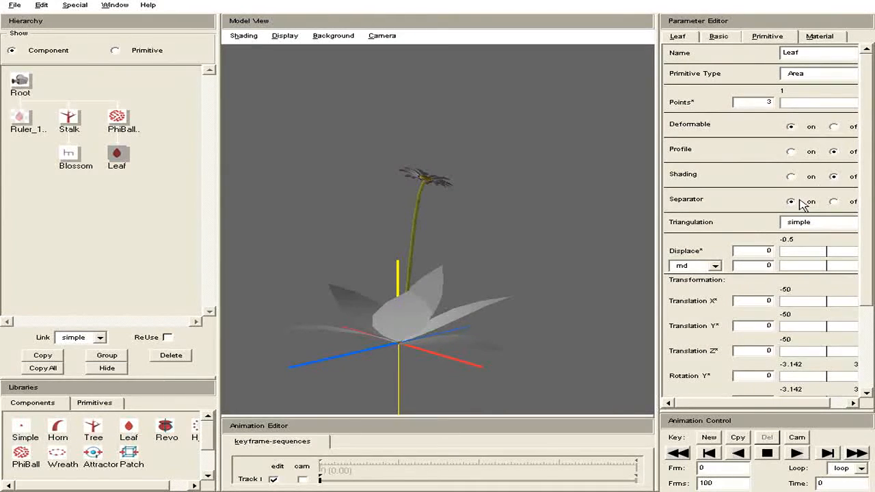
{"action": "left_click_drag", "start_coordinate": [513, 219], "coordinate": [456, 259]}
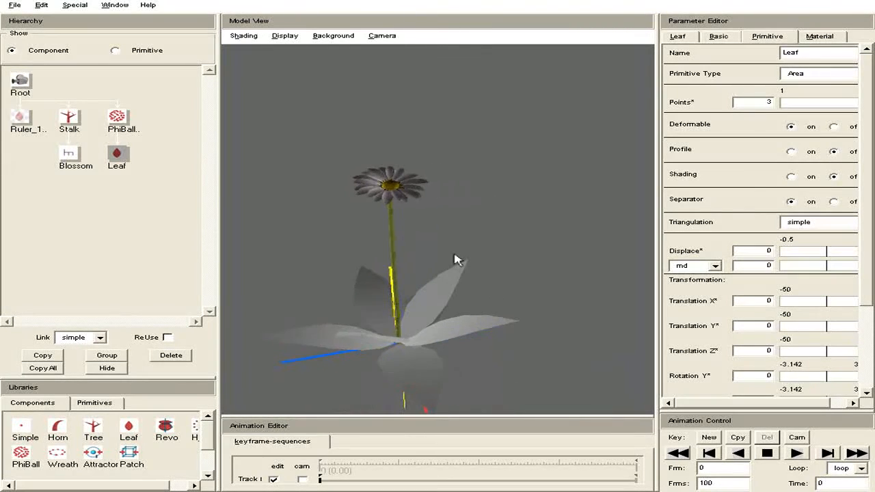
{"action": "left_click", "coordinate": [791, 151]}
{"action": "left_click", "coordinate": [755, 173]}
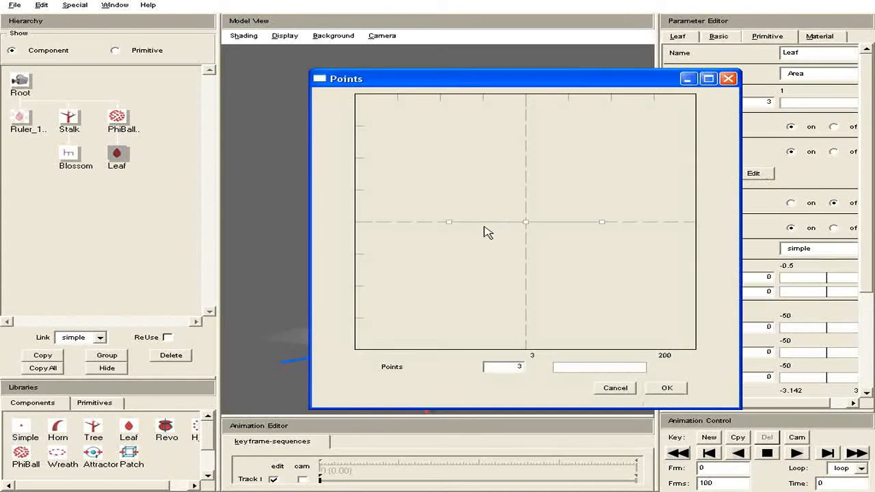
{"action": "left_click_drag", "start_coordinate": [447, 223], "coordinate": [432, 238]}
{"action": "left_click_drag", "start_coordinate": [602, 221], "coordinate": [623, 244]}
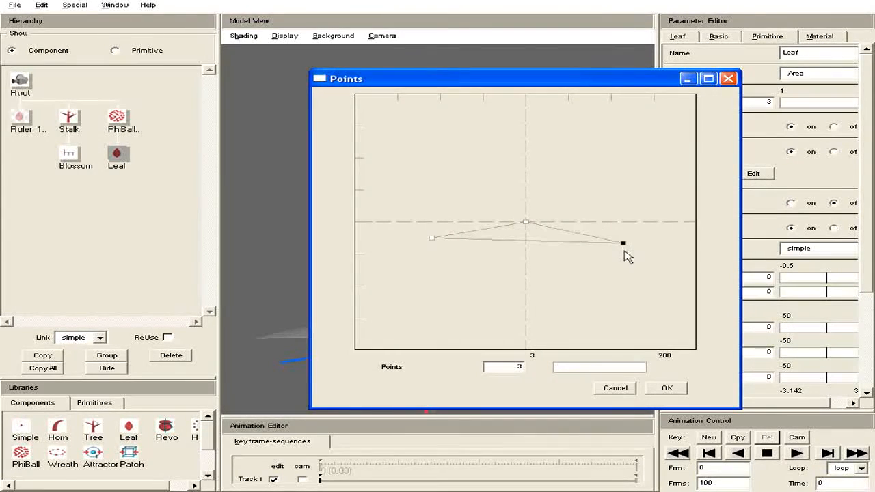
{"action": "left_click", "coordinate": [667, 389]}
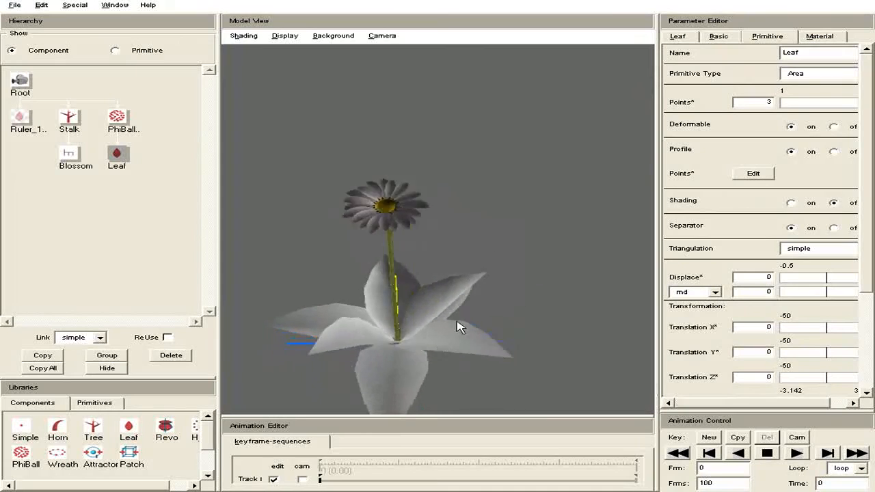
{"action": "left_click_drag", "start_coordinate": [477, 314], "coordinate": [418, 350]}
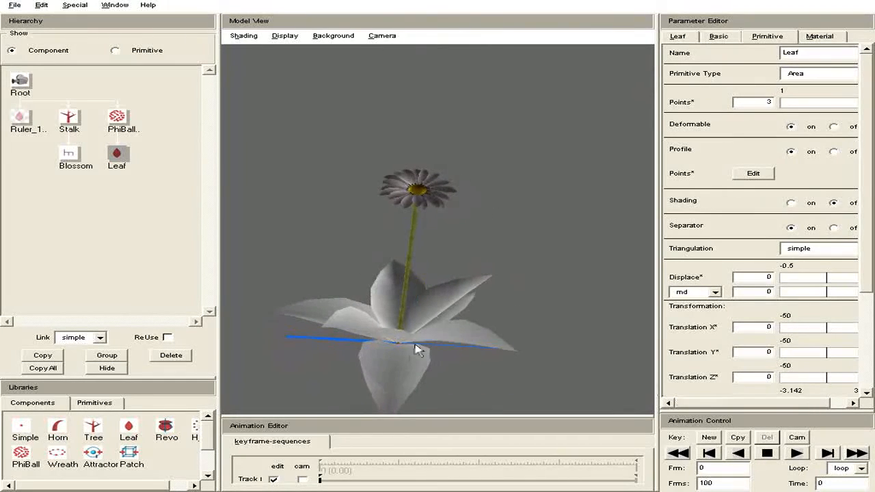
- Change the Leaf's Shape to spline with Resolution 8 and widen its outline to nearly full width everywhere except the tip
{"action": "scroll", "coordinate": [711, 62], "scroll_direction": "down", "scroll_amount": 5}
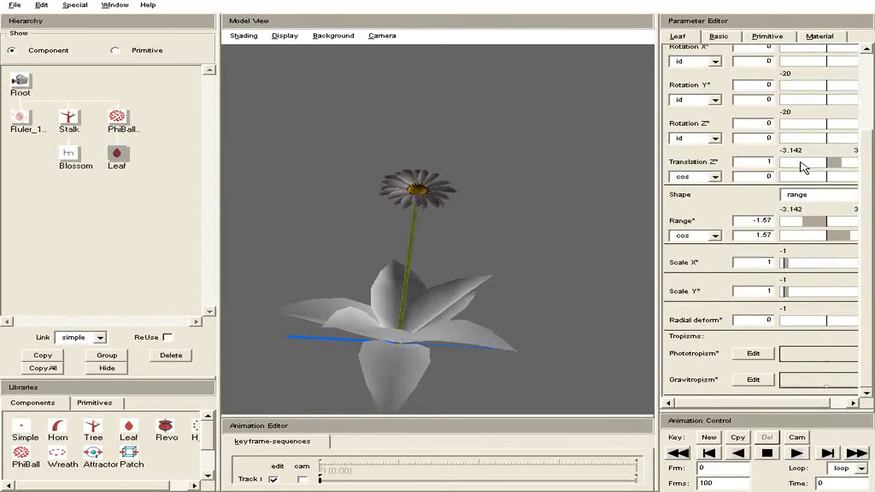
{"action": "left_click", "coordinate": [810, 198]}
{"action": "left_click", "coordinate": [802, 217]}
{"action": "left_click", "coordinate": [752, 230]}
{"action": "left_click_drag", "start_coordinate": [692, 125], "coordinate": [756, 125]}
{"action": "left_click_drag", "start_coordinate": [692, 279], "coordinate": [752, 279]}
{"action": "left_click_drag", "start_coordinate": [598, 334], "coordinate": [756, 331]}
{"action": "type", "text": "8"}
{"action": "key", "text": "Return"}
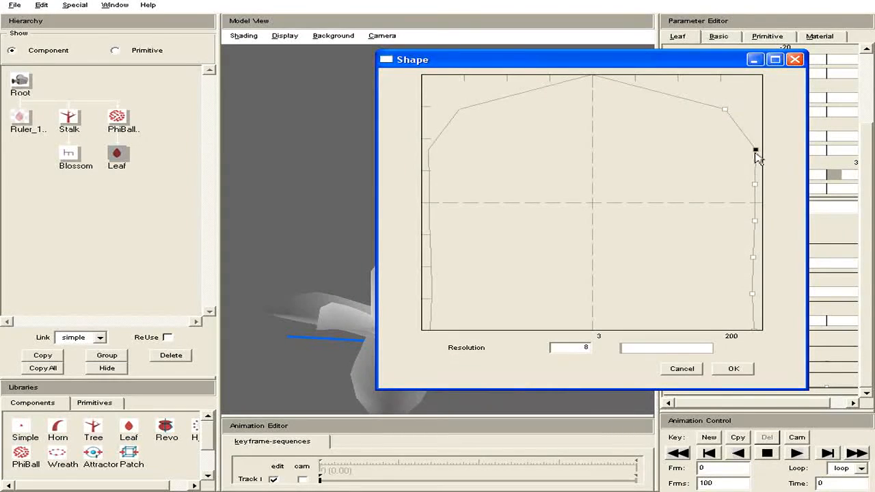
{"action": "left_click_drag", "start_coordinate": [725, 109], "coordinate": [757, 110]}
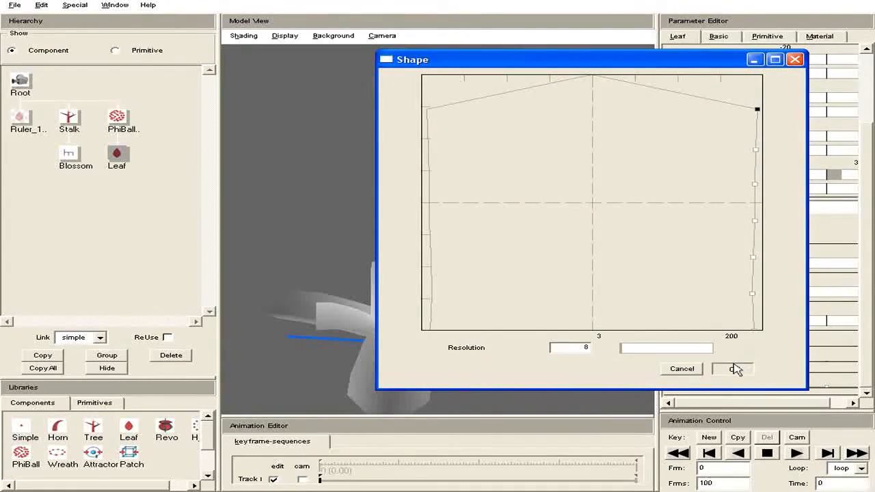
{"action": "left_click", "coordinate": [733, 369]}
{"action": "left_click_drag", "start_coordinate": [561, 397], "coordinate": [419, 237]}
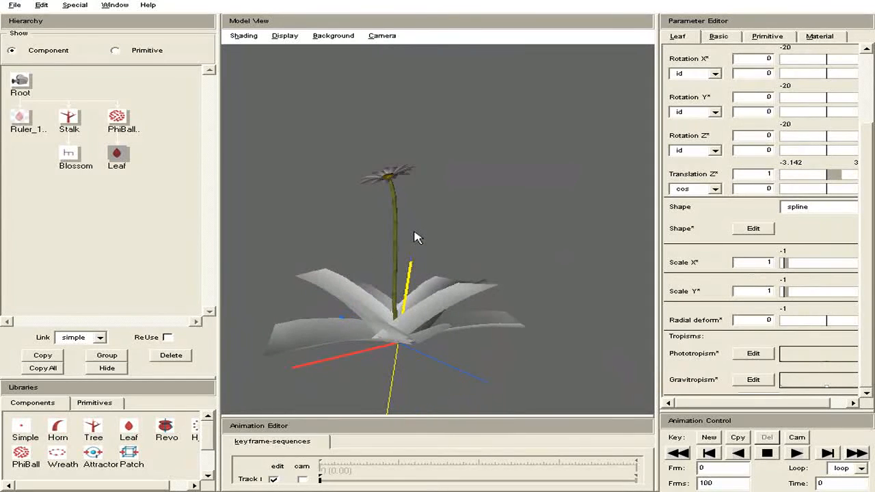
- Texture the Leaf with leaf.tif and set the texture's Scale V to 8
{"action": "left_click", "coordinate": [824, 37]}
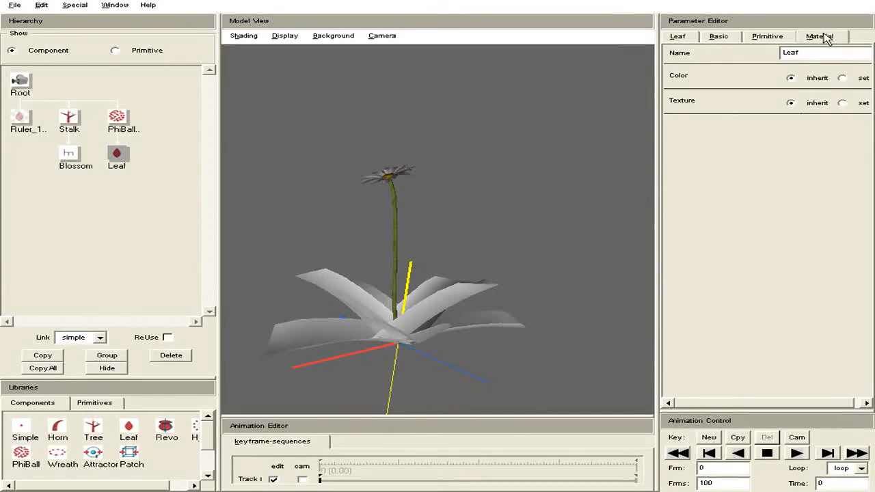
{"action": "left_click", "coordinate": [843, 103]}
{"action": "left_click", "coordinate": [752, 138]}
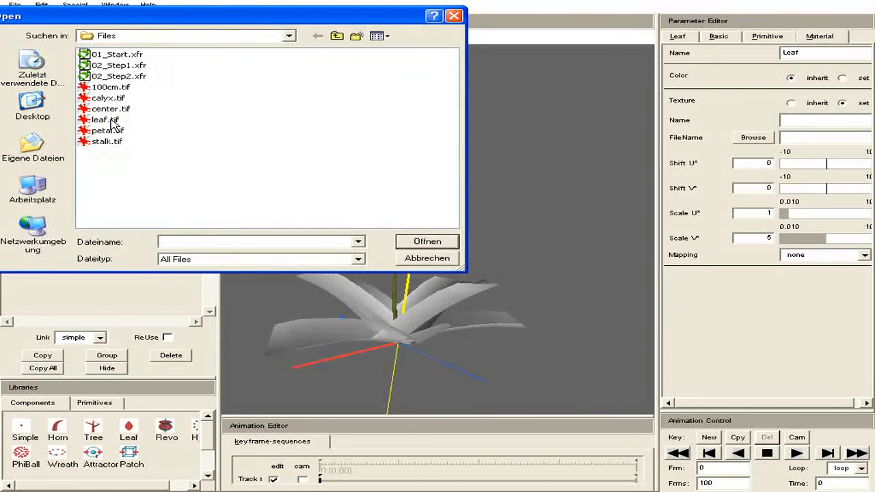
{"action": "double_click", "coordinate": [112, 121]}
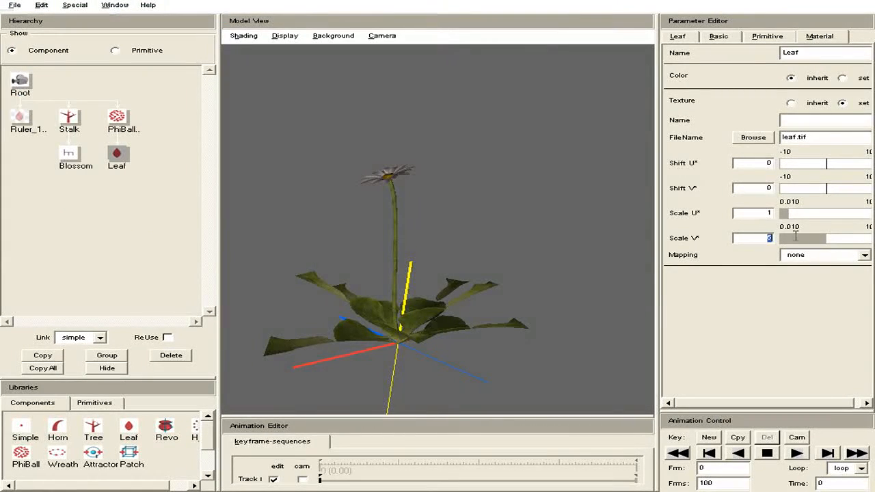
{"action": "type", "text": "8"}
{"action": "key", "text": "Return"}
{"action": "left_click_drag", "start_coordinate": [458, 272], "coordinate": [420, 348]}
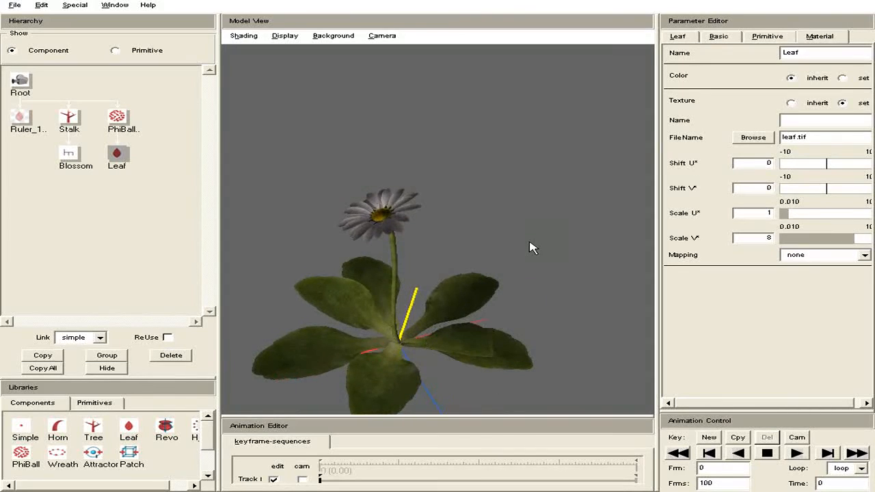
{"action": "left_click_drag", "start_coordinate": [465, 318], "coordinate": [471, 293]}
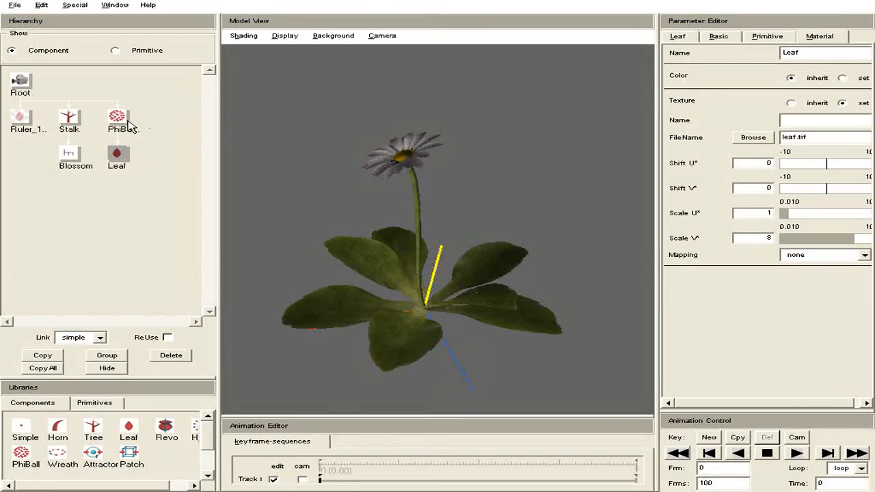
- Give the PhiBall's Scale the custom function 1+rnd(x) and set its second Scale value to about 0.228
{"action": "left_click", "coordinate": [128, 126]}
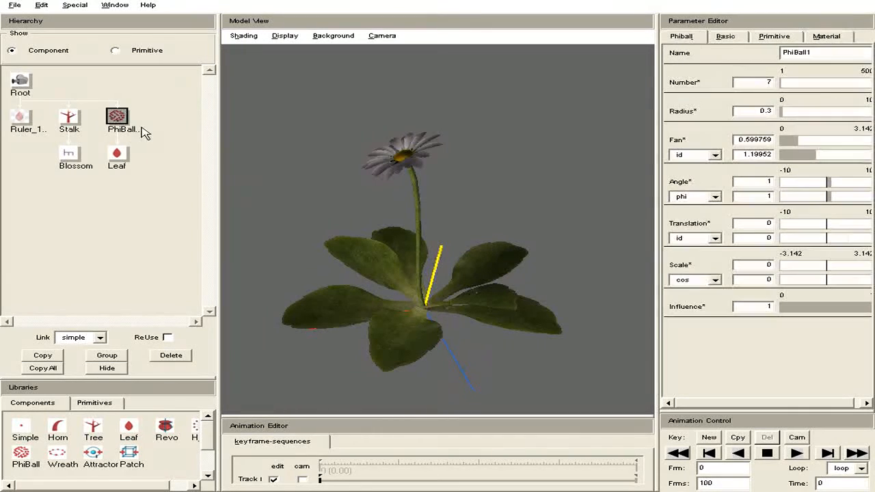
{"action": "left_click", "coordinate": [691, 282]}
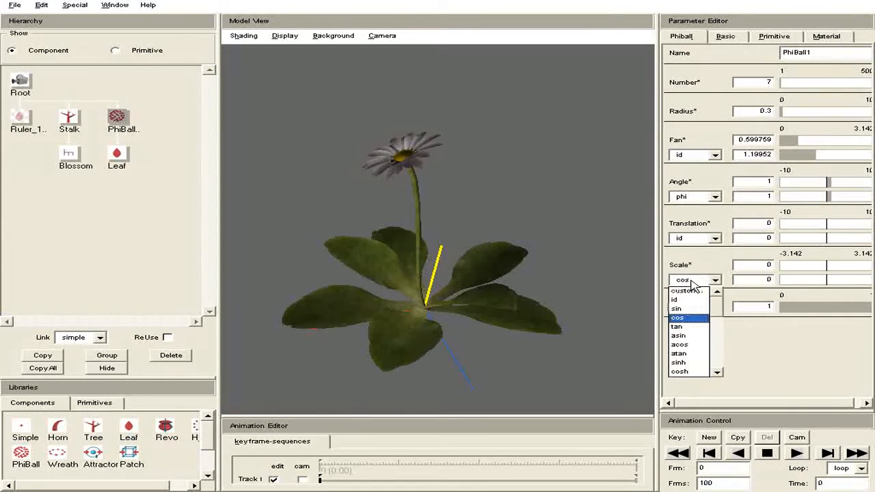
{"action": "left_click", "coordinate": [686, 291]}
{"action": "double_click", "coordinate": [644, 426]}
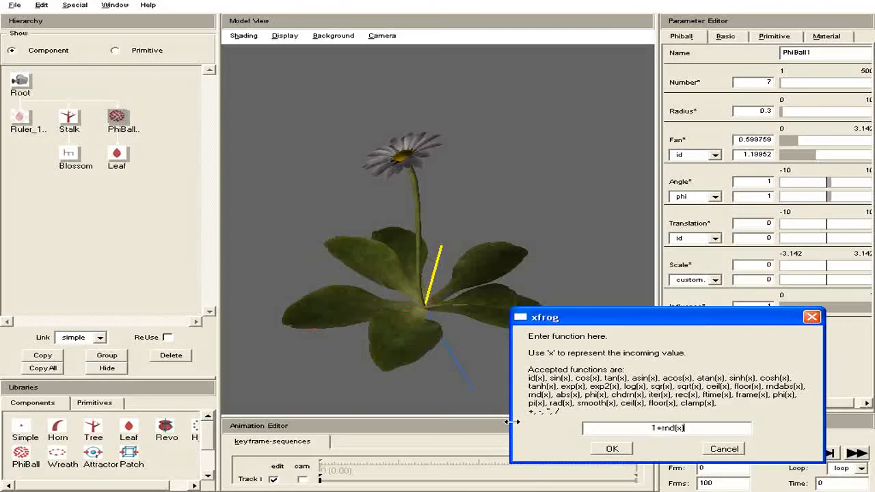
{"action": "key", "text": "Return"}
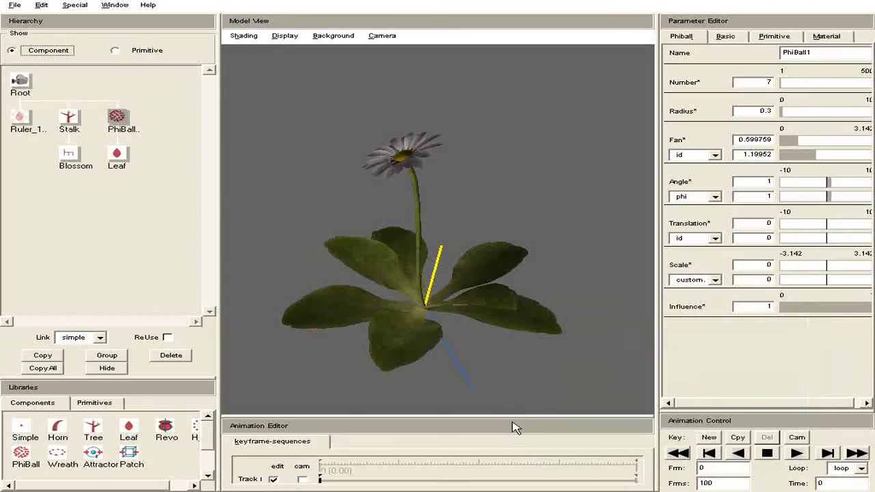
{"action": "left_click", "coordinate": [830, 280]}
{"action": "left_click_drag", "start_coordinate": [514, 269], "coordinate": [453, 323]}
{"action": "left_click_drag", "start_coordinate": [486, 261], "coordinate": [493, 299]}
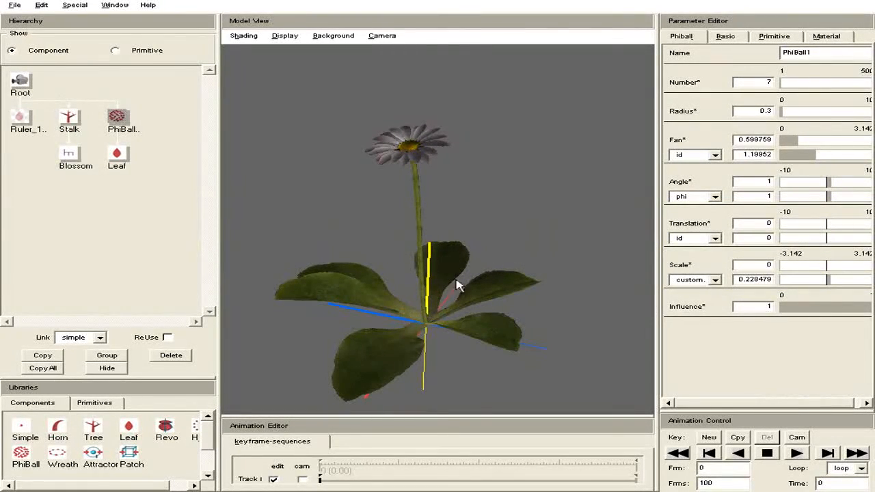
{"action": "left_click_drag", "start_coordinate": [415, 353], "coordinate": [476, 343]}
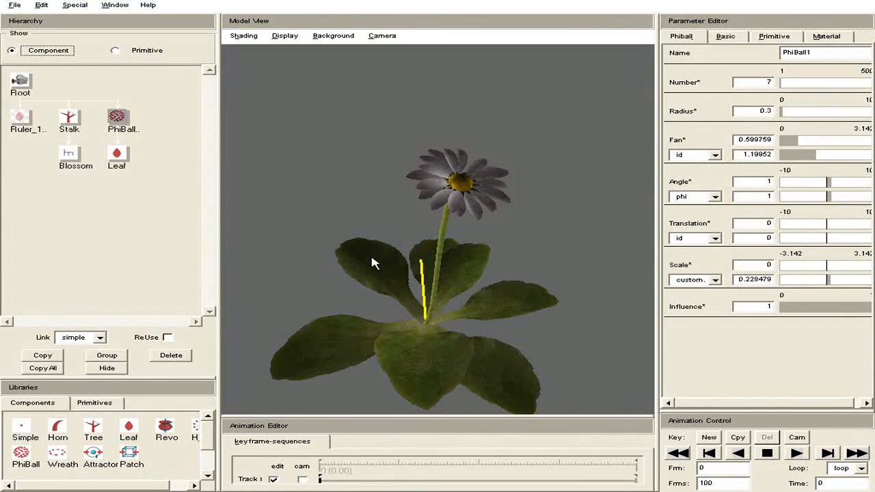
- Add a Simple component under Root and make the PhiBall and the Stalk its children
{"action": "left_click_drag", "start_coordinate": [24, 426], "coordinate": [20, 87]}
{"action": "left_click_drag", "start_coordinate": [123, 117], "coordinate": [167, 124]}
{"action": "left_click_drag", "start_coordinate": [71, 121], "coordinate": [116, 122]}
- Name the Simple component Flower and group it together with its children
{"action": "left_click", "coordinate": [69, 121]}
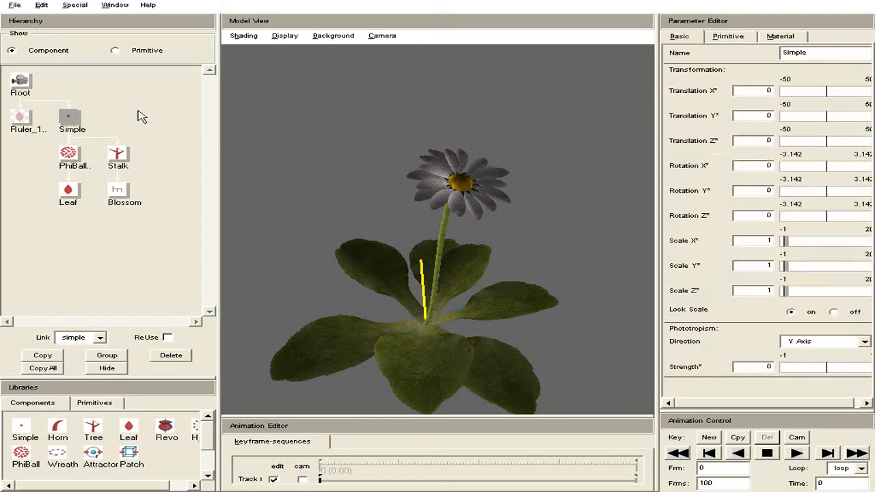
{"action": "left_click_drag", "start_coordinate": [816, 54], "coordinate": [725, 59]}
{"action": "type", "text": "Flower"}
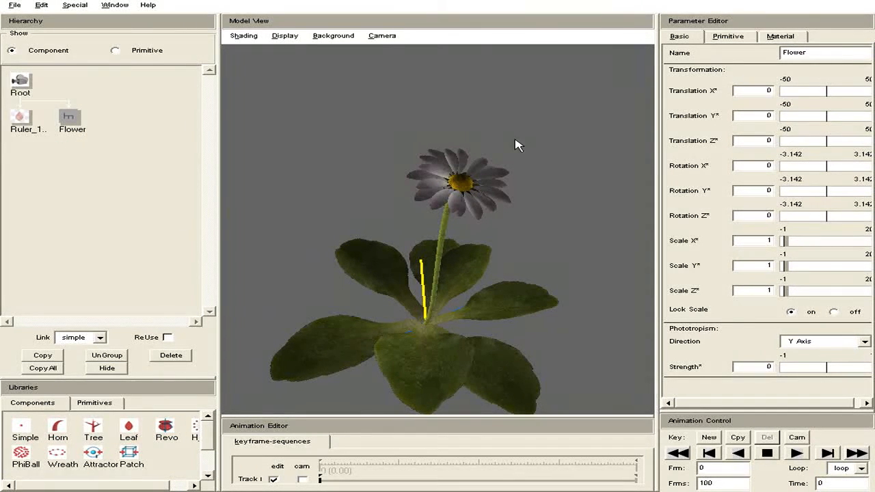
- Unhide the 100 cm ruler and examine it close up beside the stalk's base to compare it with the flower's size
{"action": "left_click", "coordinate": [21, 118]}
{"action": "left_click", "coordinate": [105, 369]}
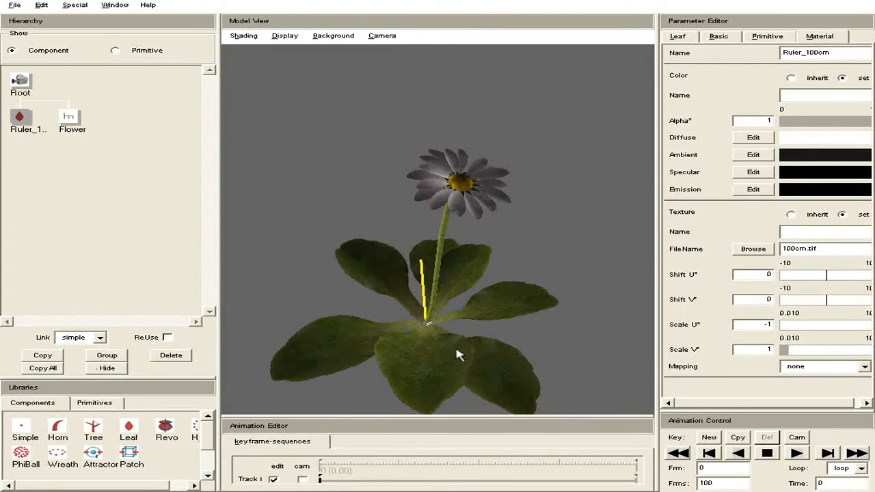
{"action": "right_click_drag", "start_coordinate": [456, 350], "coordinate": [411, 128]}
{"action": "left_click_drag", "start_coordinate": [538, 412], "coordinate": [415, 255]}
{"action": "right_click_drag", "start_coordinate": [415, 255], "coordinate": [416, 451]}
{"action": "middle_click_drag", "start_coordinate": [433, 263], "coordinate": [436, 402]}
{"action": "right_click_drag", "start_coordinate": [436, 402], "coordinate": [465, 489]}
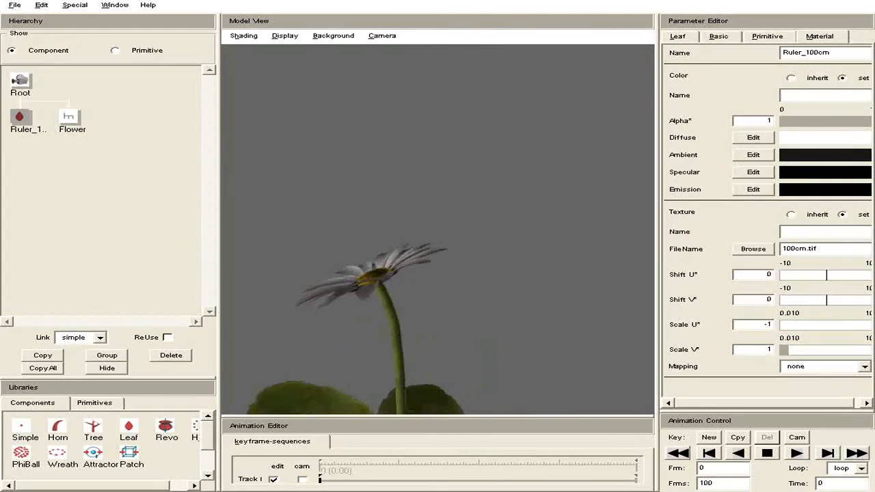
{"action": "middle_click_drag", "start_coordinate": [466, 411], "coordinate": [495, 277]}
{"action": "left_click_drag", "start_coordinate": [494, 277], "coordinate": [517, 217]}
{"action": "right_click_drag", "start_coordinate": [517, 217], "coordinate": [492, 381]}
{"action": "left_click_drag", "start_coordinate": [492, 381], "coordinate": [521, 262]}
{"action": "right_click_drag", "start_coordinate": [522, 262], "coordinate": [510, 407]}
{"action": "middle_click_drag", "start_coordinate": [510, 406], "coordinate": [267, 333]}
{"action": "right_click_drag", "start_coordinate": [268, 333], "coordinate": [380, 435]}
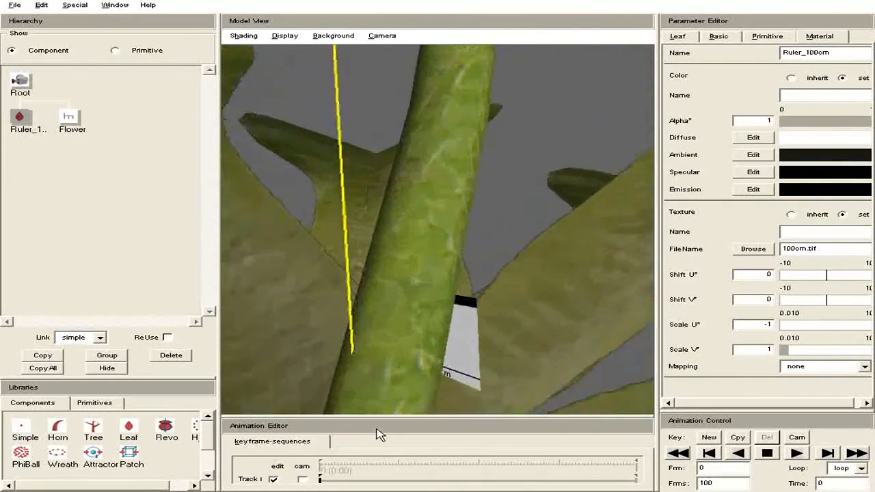
{"action": "left_click_drag", "start_coordinate": [377, 430], "coordinate": [360, 245]}
{"action": "right_click_drag", "start_coordinate": [361, 244], "coordinate": [404, 411]}
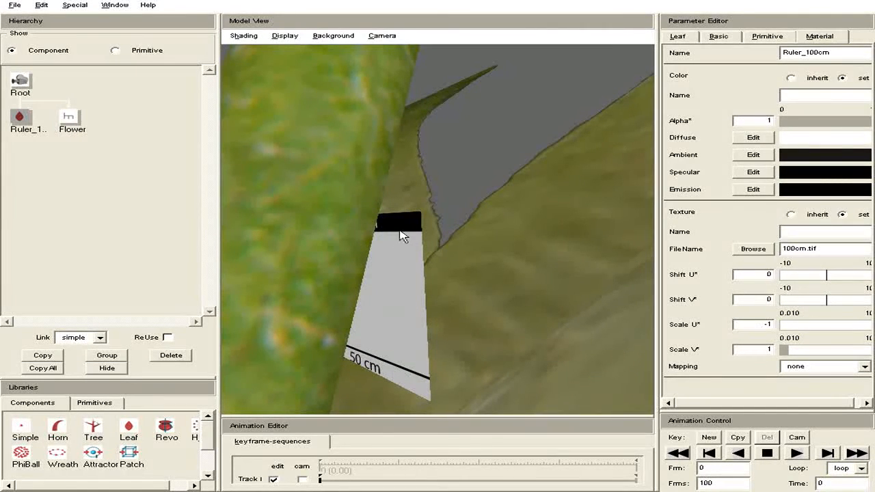
- Scale the Flower group to 0.01 on all three axes and compare its size with the ruler
{"action": "left_click", "coordinate": [60, 121]}
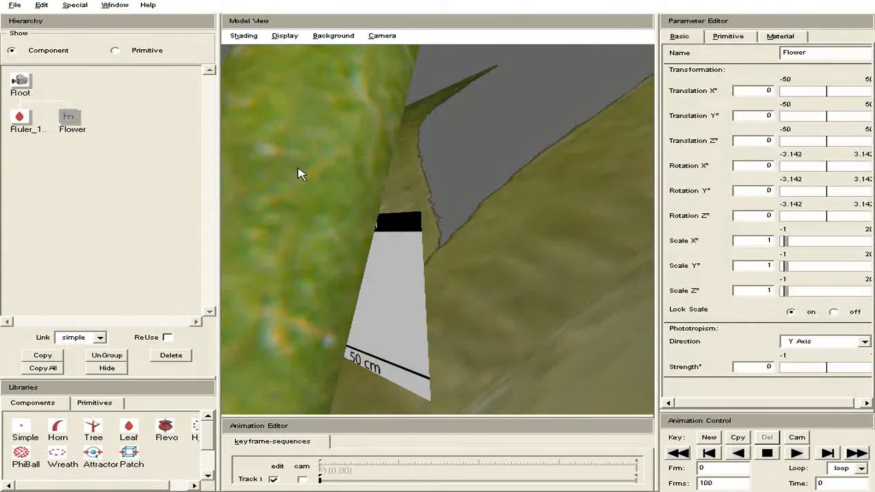
{"action": "left_click", "coordinate": [758, 290]}
{"action": "type", "text": "0.01"}
{"action": "key", "text": "Return"}
{"action": "middle_click_drag", "start_coordinate": [388, 314], "coordinate": [444, 47]}
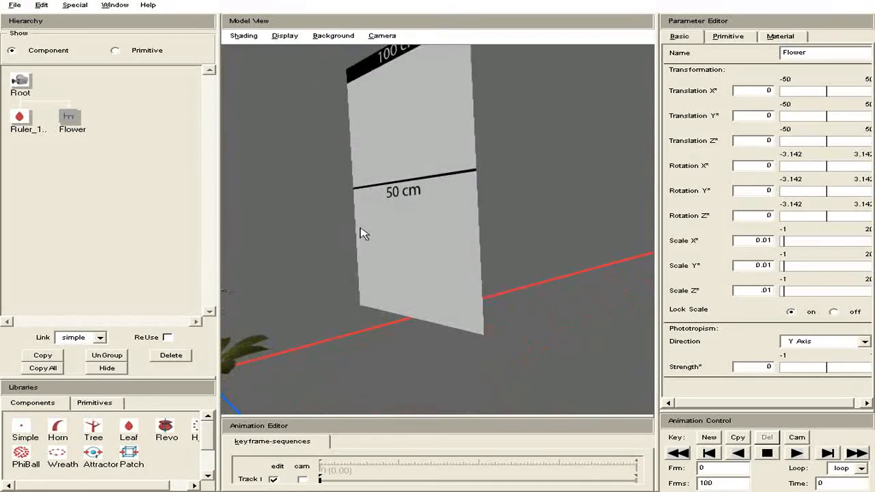
{"action": "middle_click_drag", "start_coordinate": [360, 228], "coordinate": [536, 162]}
{"action": "left_click_drag", "start_coordinate": [335, 348], "coordinate": [396, 233]}
- Hide the 100 cm ruler again so that only the flower is shown in the model
{"action": "left_click", "coordinate": [19, 117]}
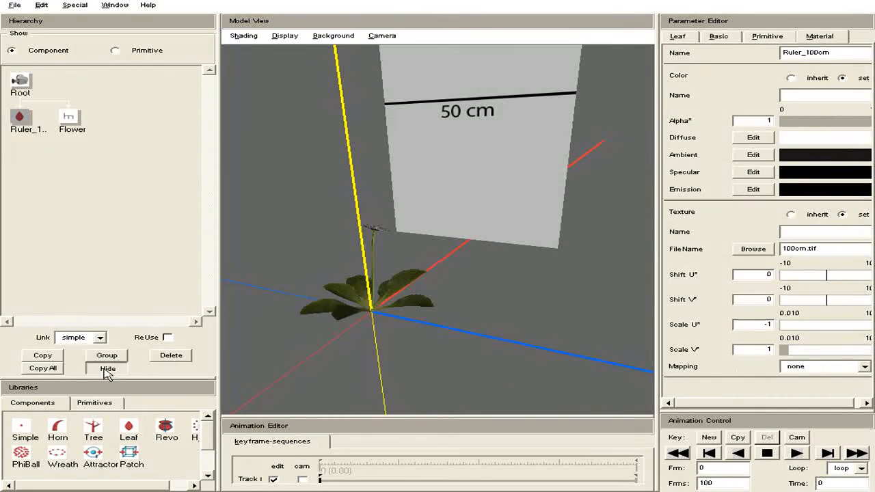
{"action": "left_click", "coordinate": [107, 370]}
{"action": "left_click_drag", "start_coordinate": [535, 386], "coordinate": [400, 376]}
{"action": "left_click_drag", "start_coordinate": [436, 289], "coordinate": [465, 369]}
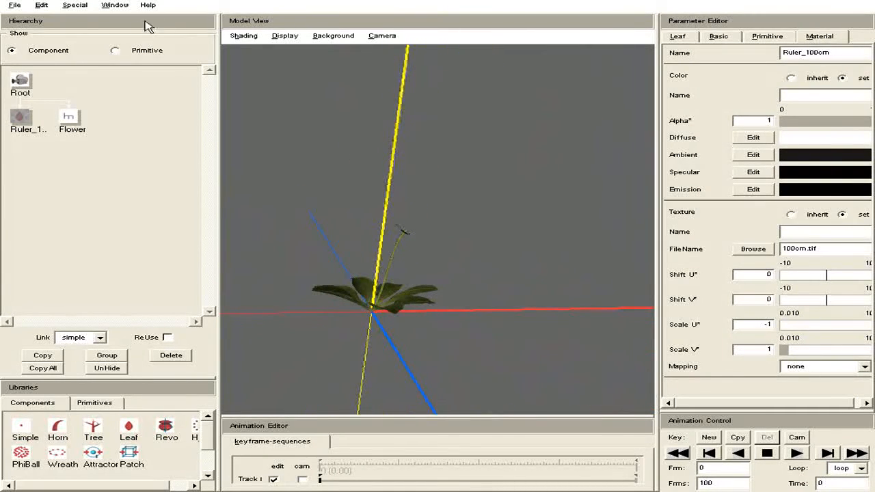
- Save the model as a new file named 02_Stepfinal.xfr in the Files folder
{"action": "left_click", "coordinate": [14, 6]}
{"action": "left_click", "coordinate": [47, 72]}
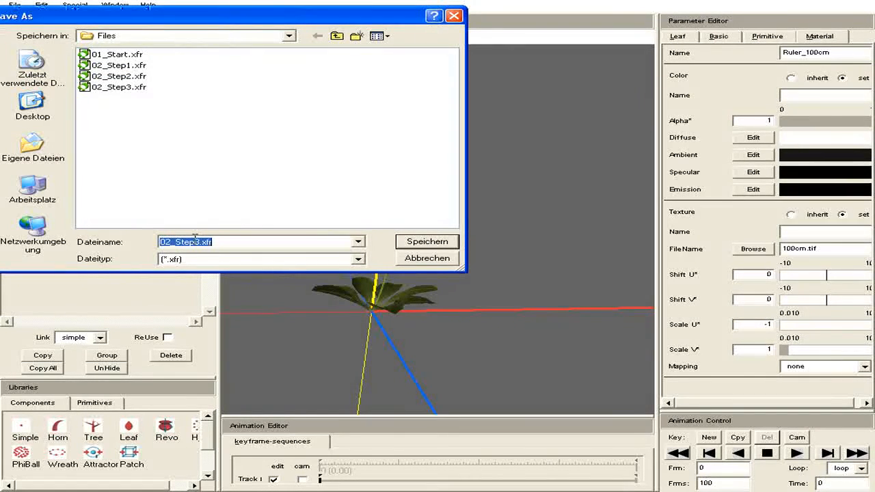
{"action": "left_click_drag", "start_coordinate": [195, 242], "coordinate": [200, 242]}
{"action": "type", "text": "final"}
{"action": "key", "text": "Return"}
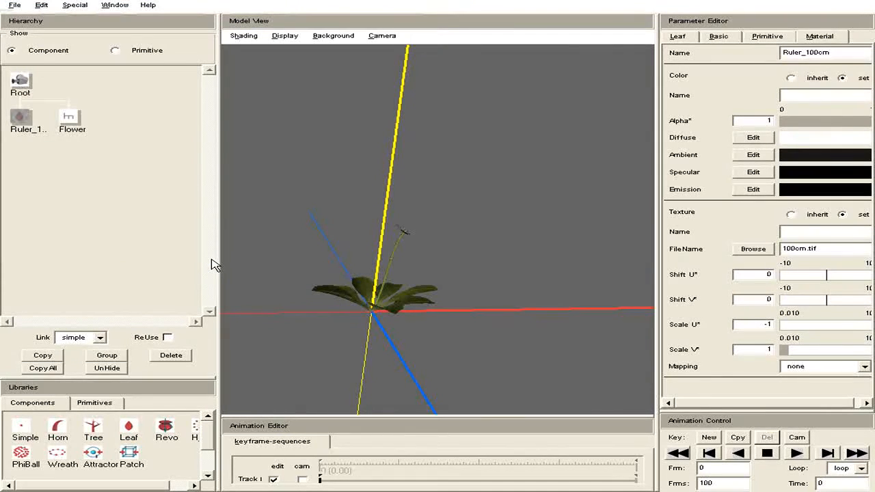
- Export the model as a Wavefront OBJ with an MTL file, naming it Flower.obj
{"action": "left_click_drag", "start_coordinate": [392, 310], "coordinate": [344, 328]}
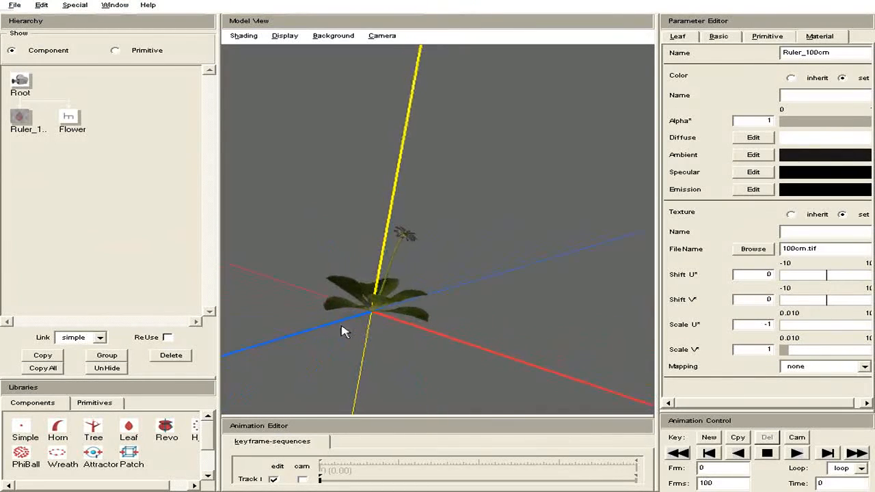
{"action": "left_click", "coordinate": [15, 6]}
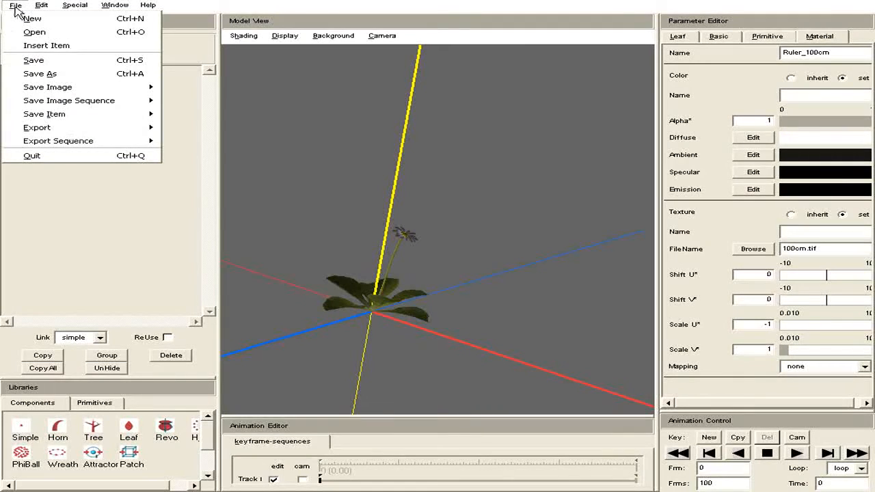
{"action": "mouse_move", "coordinate": [80, 130]}
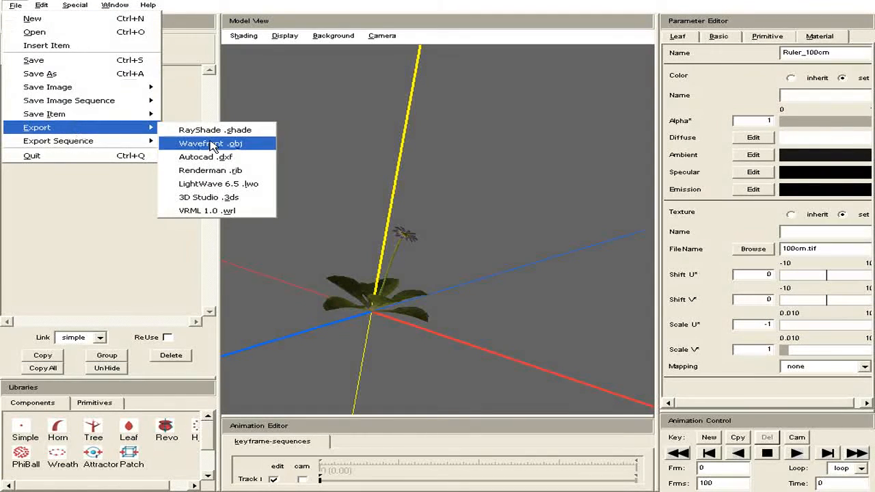
{"action": "left_click", "coordinate": [213, 145]}
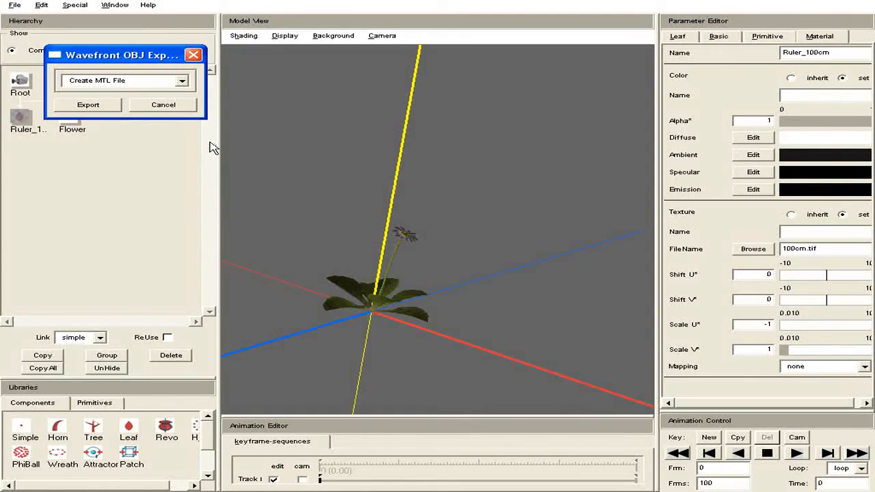
{"action": "left_click", "coordinate": [96, 106]}
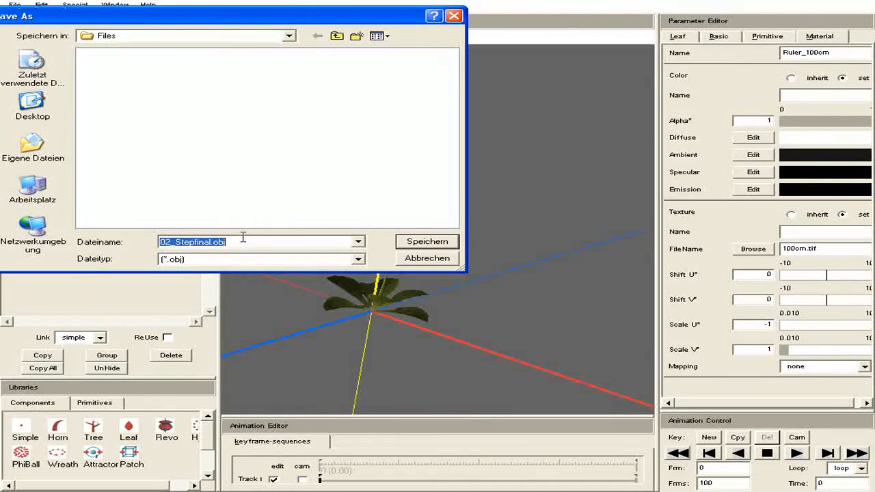
{"action": "left_click_drag", "start_coordinate": [212, 242], "coordinate": [114, 238]}
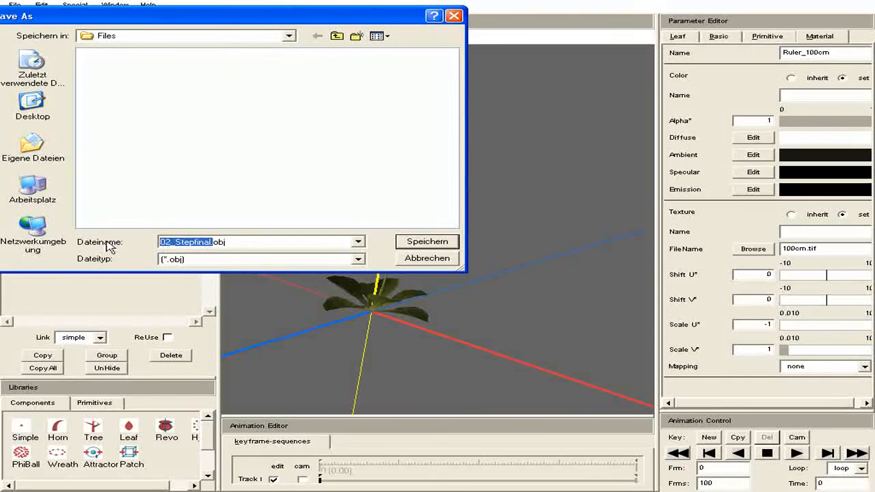
{"action": "type", "text": "Flower"}
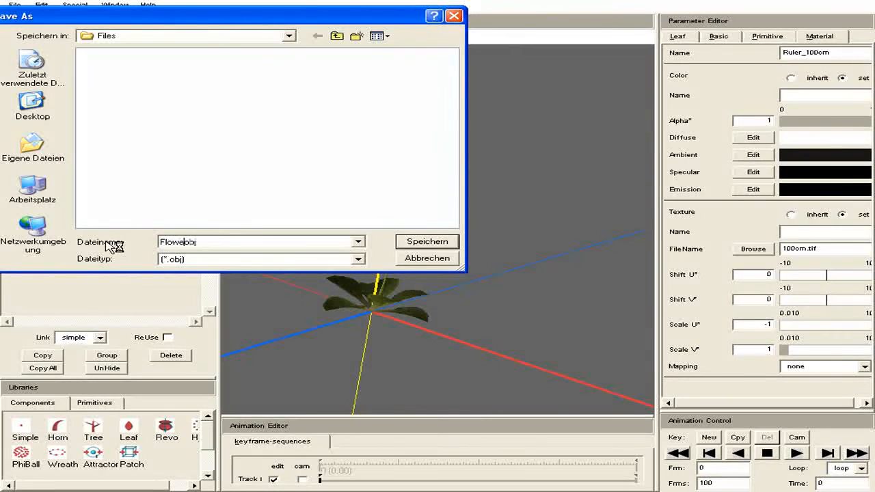
{"action": "key", "text": "Return"}
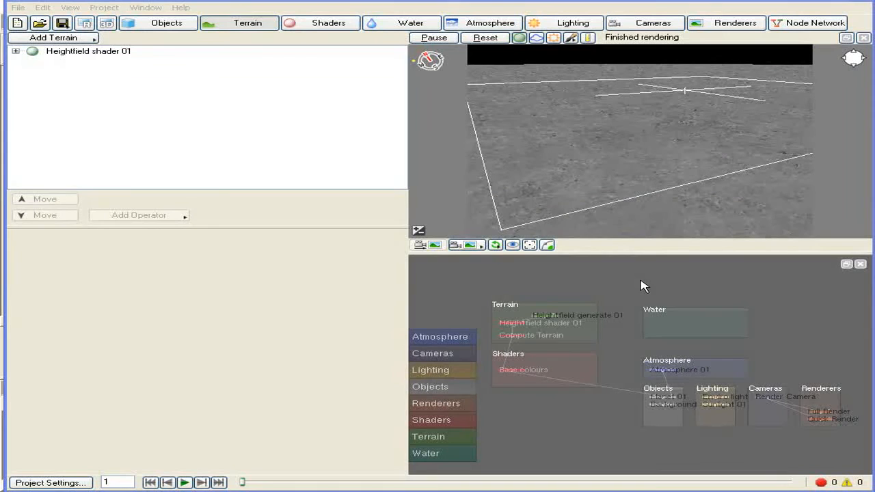
- Switch to Terragen 2 and load Flower.obj from the Files folder through an Obj reader object, applying the Xfrog compatibility options
{"action": "left_click", "coordinate": [166, 24]}
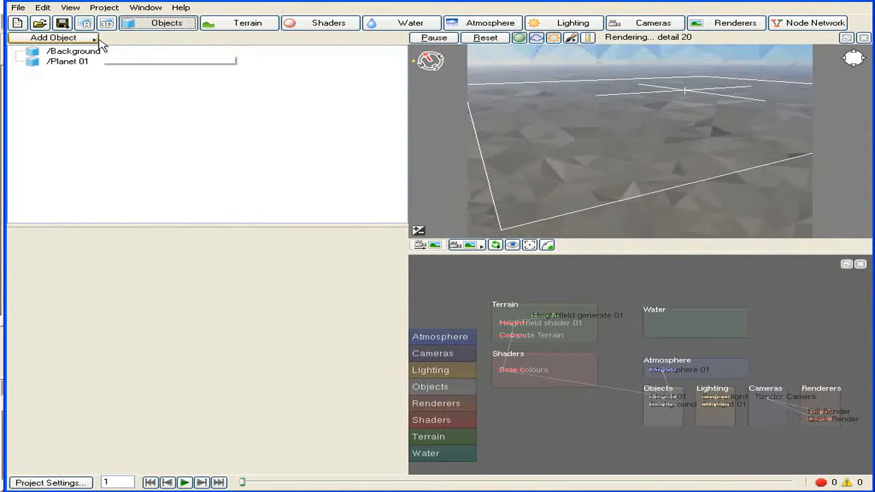
{"action": "left_click", "coordinate": [76, 38]}
{"action": "mouse_move", "coordinate": [121, 43]}
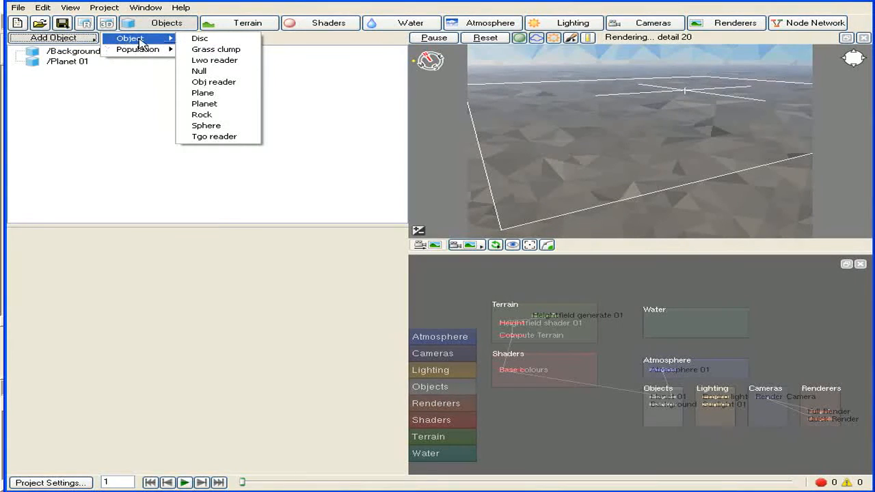
{"action": "left_click", "coordinate": [231, 83]}
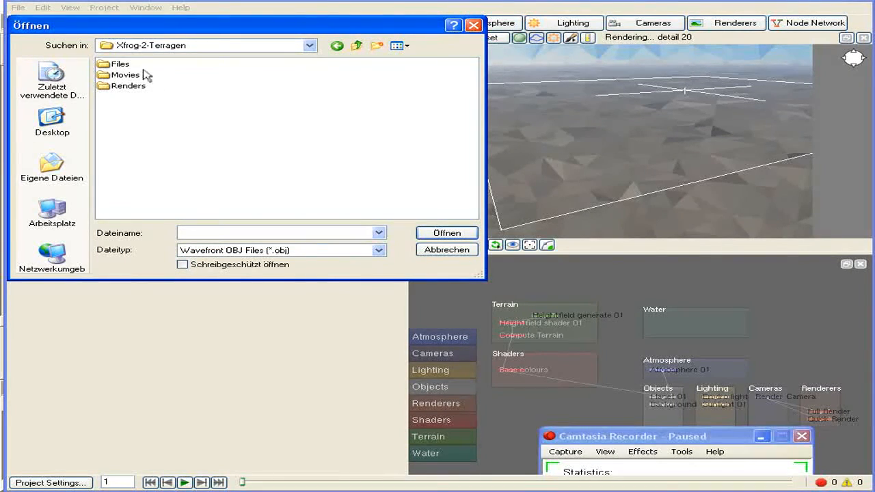
{"action": "double_click", "coordinate": [121, 65]}
{"action": "left_click", "coordinate": [132, 71]}
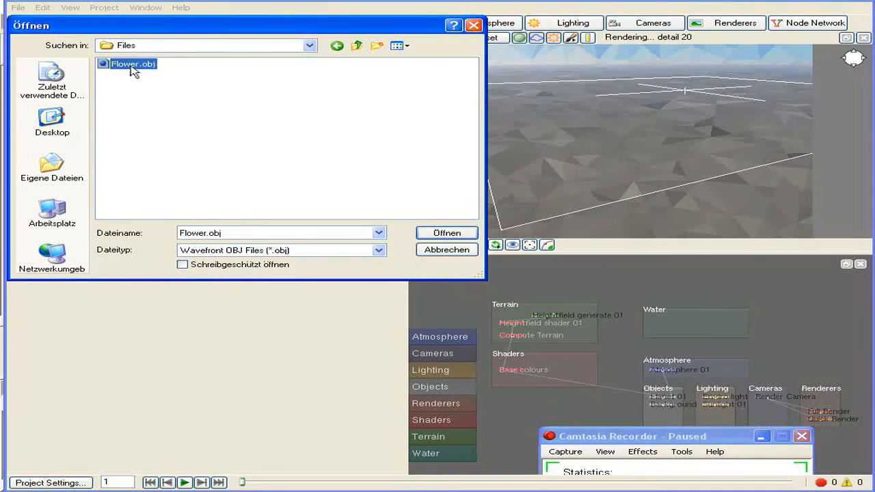
{"action": "left_click", "coordinate": [252, 108]}
{"action": "left_click", "coordinate": [133, 69]}
{"action": "double_click", "coordinate": [133, 68]}
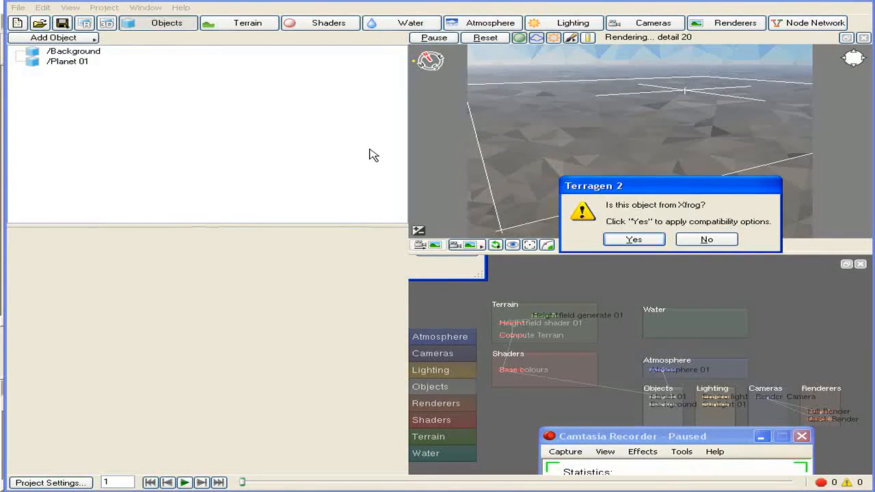
{"action": "left_click_drag", "start_coordinate": [632, 185], "coordinate": [449, 193]}
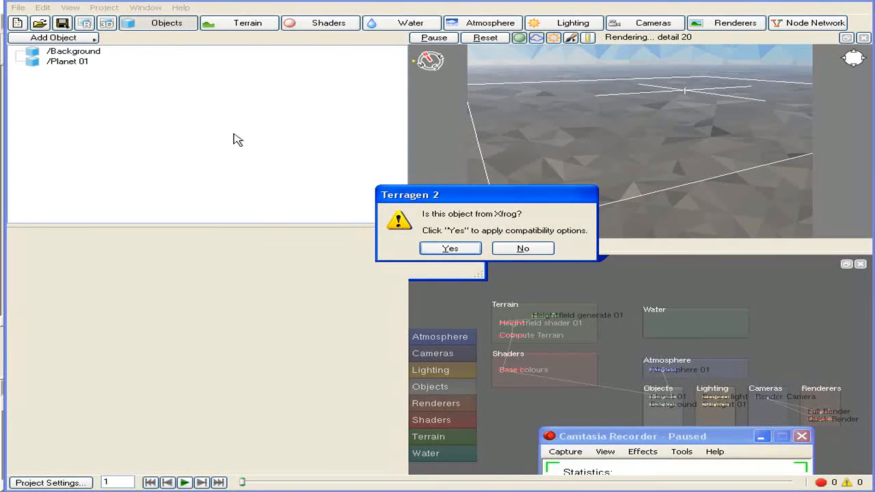
{"action": "left_click", "coordinate": [459, 250]}
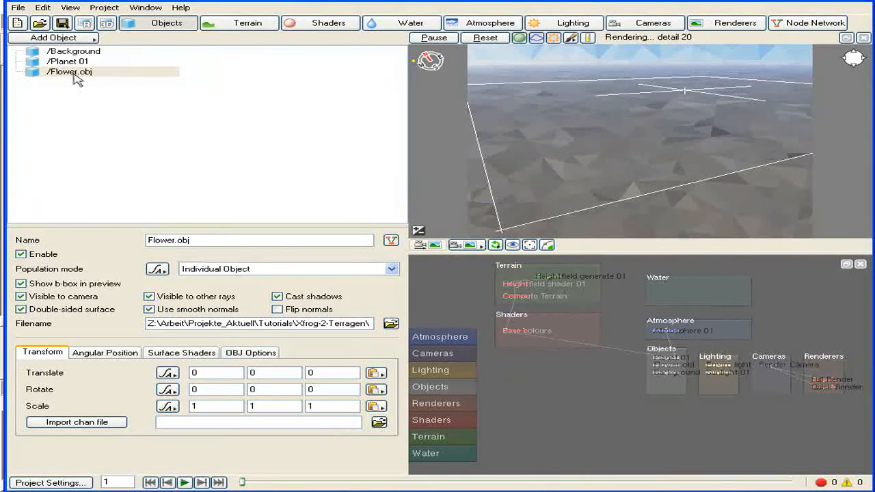
- Open the internal network of the Flower.obj node in the Objects group
{"action": "left_click", "coordinate": [430, 386]}
{"action": "right_click", "coordinate": [628, 348]}
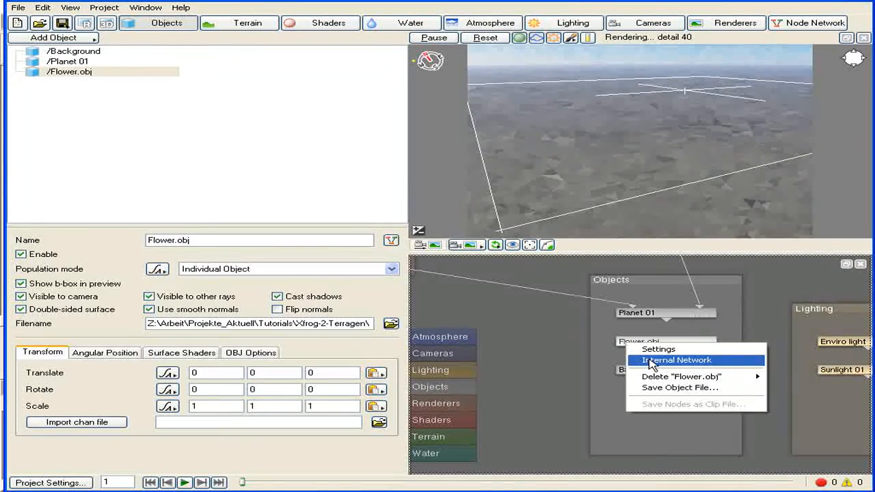
{"action": "left_click", "coordinate": [652, 363]}
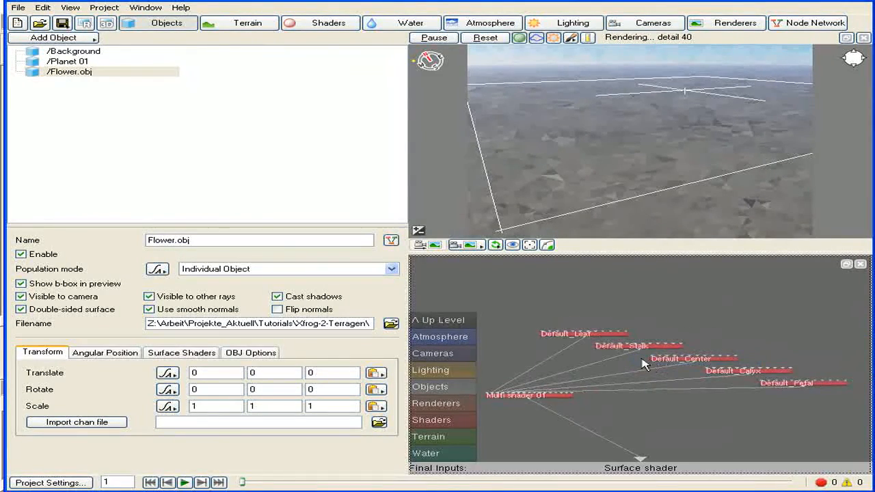
- Spread out the Multi shader 01 node and the leaf, stalk, center, calyx and petal shader nodes within the flower's internal network
{"action": "left_click_drag", "start_coordinate": [561, 396], "coordinate": [642, 408]}
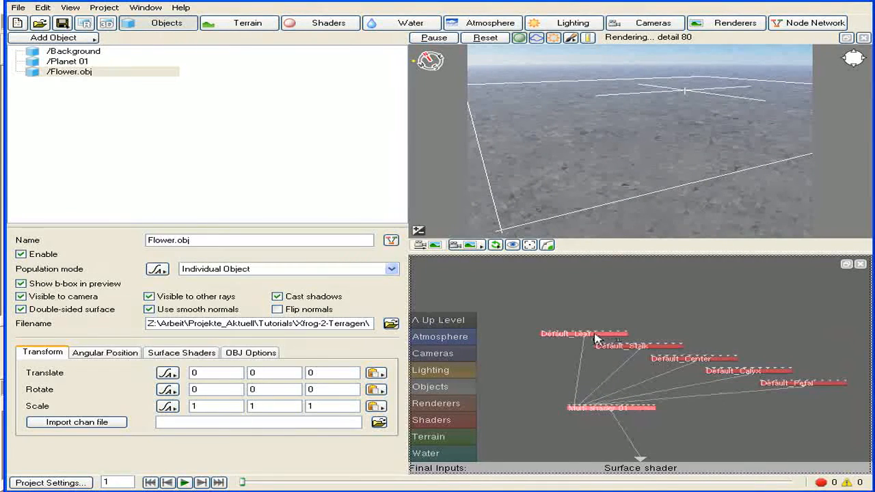
{"action": "left_click_drag", "start_coordinate": [596, 338], "coordinate": [547, 322]}
{"action": "left_click_drag", "start_coordinate": [655, 351], "coordinate": [620, 304]}
{"action": "left_click_drag", "start_coordinate": [677, 366], "coordinate": [633, 341]}
{"action": "left_click_drag", "start_coordinate": [729, 372], "coordinate": [723, 350]}
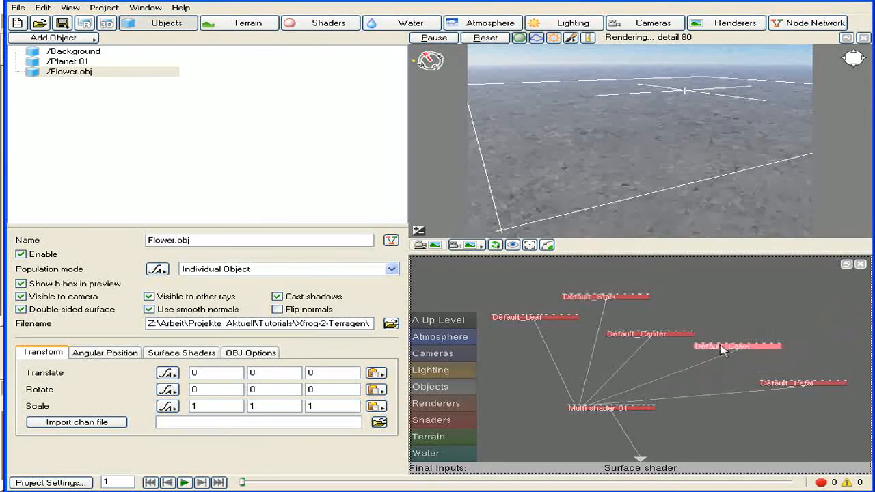
{"action": "left_click_drag", "start_coordinate": [804, 391], "coordinate": [777, 375]}
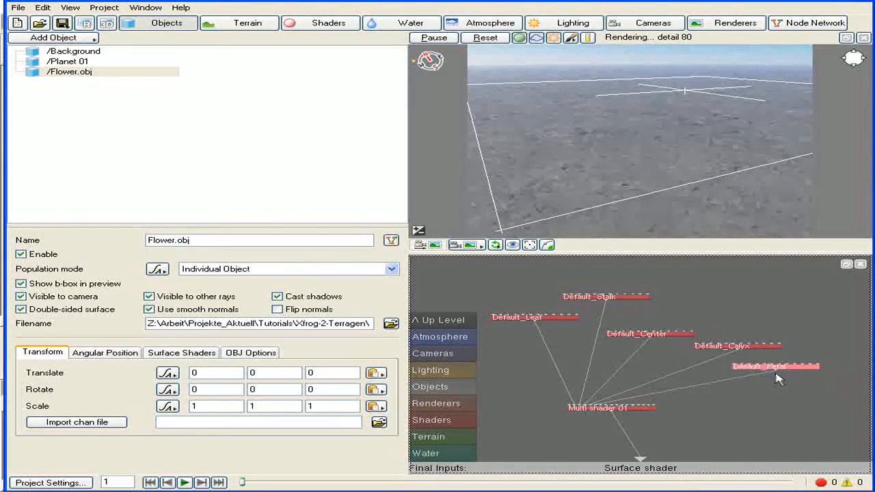
- Examine the tiny imported flower up close at its location in the 3D preview
{"action": "right_click_drag", "start_coordinate": [684, 162], "coordinate": [657, 167], "text": "alt"}
{"action": "middle_click_drag", "start_coordinate": [657, 167], "coordinate": [731, 99], "text": "alt"}
{"action": "right_click_drag", "start_coordinate": [619, 98], "coordinate": [592, 201], "text": "alt"}
{"action": "middle_click_drag", "start_coordinate": [592, 201], "coordinate": [684, 155], "text": "alt"}
{"action": "left_click_drag", "start_coordinate": [683, 155], "coordinate": [629, 215], "text": "alt"}
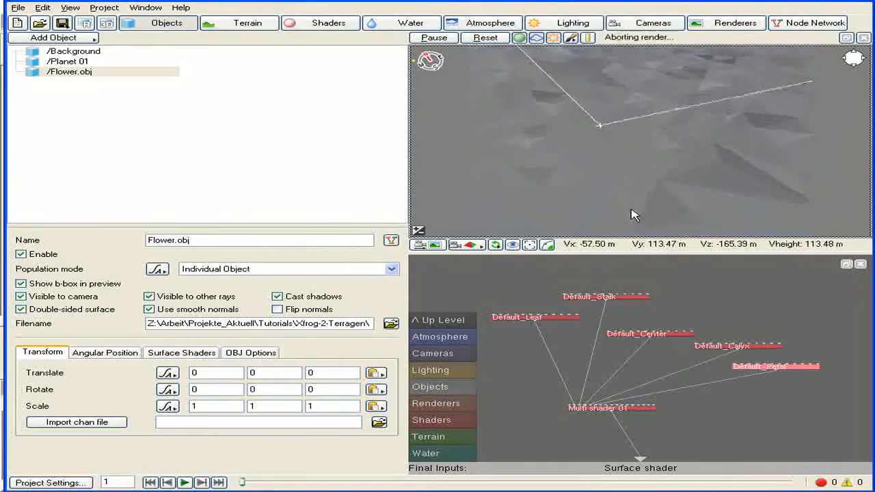
{"action": "middle_click_drag", "start_coordinate": [603, 98], "coordinate": [631, 119], "text": "alt"}
{"action": "right_click_drag", "start_coordinate": [631, 119], "coordinate": [635, 139], "text": "alt"}
{"action": "middle_click_drag", "start_coordinate": [635, 138], "coordinate": [609, 147], "text": "alt"}
{"action": "middle_click_drag", "start_coordinate": [605, 102], "coordinate": [644, 106], "text": "alt"}
{"action": "right_click_drag", "start_coordinate": [644, 106], "coordinate": [671, 180], "text": "alt"}
{"action": "middle_click_drag", "start_coordinate": [671, 180], "coordinate": [660, 130], "text": "alt"}
{"action": "right_click_drag", "start_coordinate": [645, 105], "coordinate": [640, 182], "text": "alt"}
{"action": "middle_click_drag", "start_coordinate": [609, 137], "coordinate": [664, 115], "text": "alt"}
{"action": "left_click_drag", "start_coordinate": [590, 156], "coordinate": [603, 118], "text": "alt"}
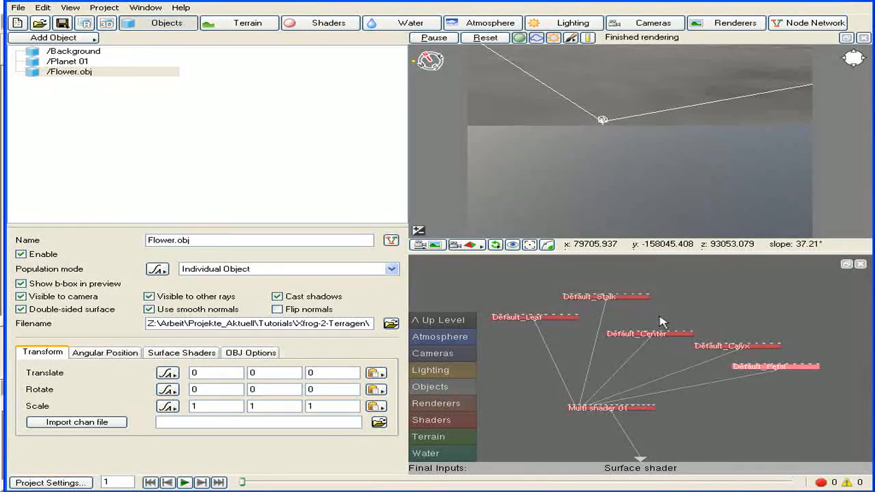
- Set the scale of Flower.obj to 100 on all three axes
{"action": "type", "text": "0"}
{"action": "left_click", "coordinate": [274, 406]}
{"action": "type", "text": "0"}
{"action": "left_click", "coordinate": [334, 407]}
{"action": "type", "text": "0"}
{"action": "left_click", "coordinate": [218, 406]}
{"action": "type", "text": "0"}
{"action": "left_click", "coordinate": [280, 406]}
{"action": "type", "text": "0"}
{"action": "left_click", "coordinate": [333, 407]}
{"action": "type", "text": "0"}
{"action": "left_click_drag", "start_coordinate": [639, 134], "coordinate": [652, 157], "text": "alt"}
{"action": "mouse_move", "coordinate": [652, 157]}
{"action": "right_mouse_down", "text": "alt"}
{"action": "mouse_move", "coordinate": [661, 198]}
{"action": "mouse_move", "coordinate": [670, 58]}
{"action": "right_mouse_up", "text": "alt"}
{"action": "right_click_drag", "start_coordinate": [647, 135], "coordinate": [649, 102], "text": "alt"}
{"action": "mouse_move", "coordinate": [648, 102]}
{"action": "left_mouse_down", "text": "alt"}
{"action": "mouse_move", "coordinate": [631, 134]}
{"action": "mouse_move", "coordinate": [632, 155]}
{"action": "left_mouse_up", "text": "alt"}
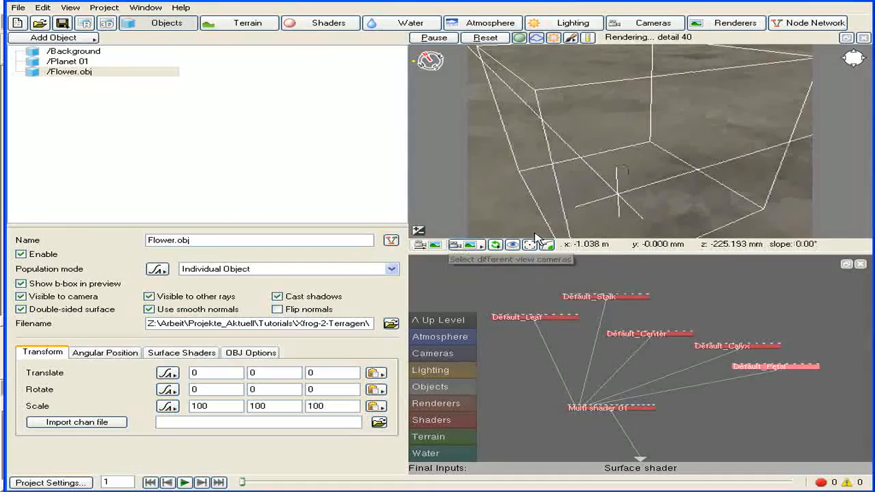
- Set the translucency of the Default_Leaf shader to about 0.74
{"action": "left_click", "coordinate": [533, 319]}
{"action": "double_click", "coordinate": [536, 320]}
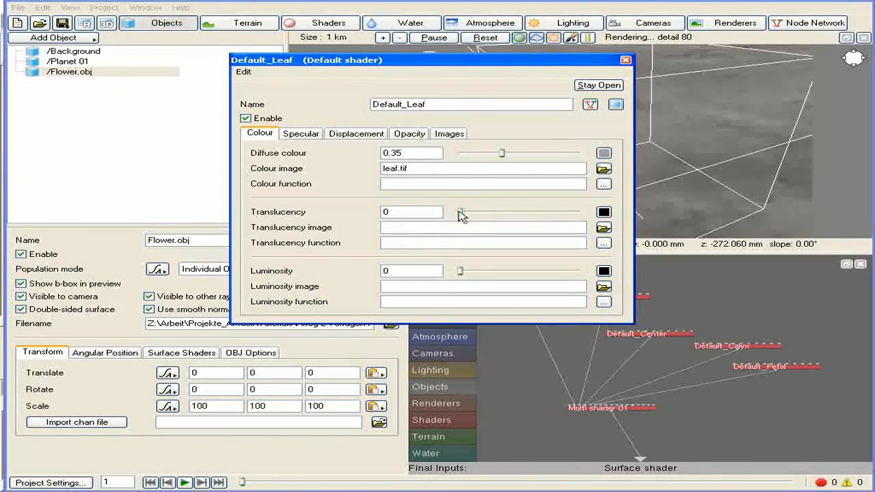
{"action": "left_click_drag", "start_coordinate": [460, 215], "coordinate": [548, 219]}
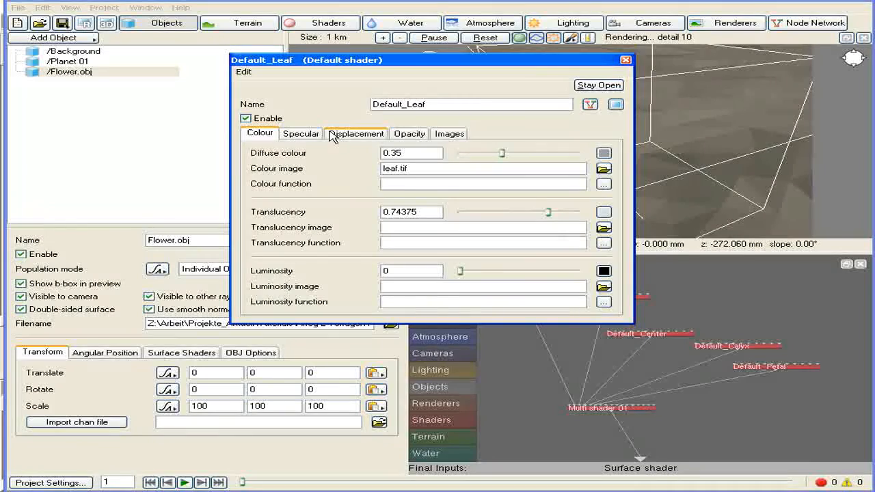
- Assign leaf.tif as the Default_Leaf shader's opacity image and use its alpha channel
{"action": "left_click", "coordinate": [411, 135]}
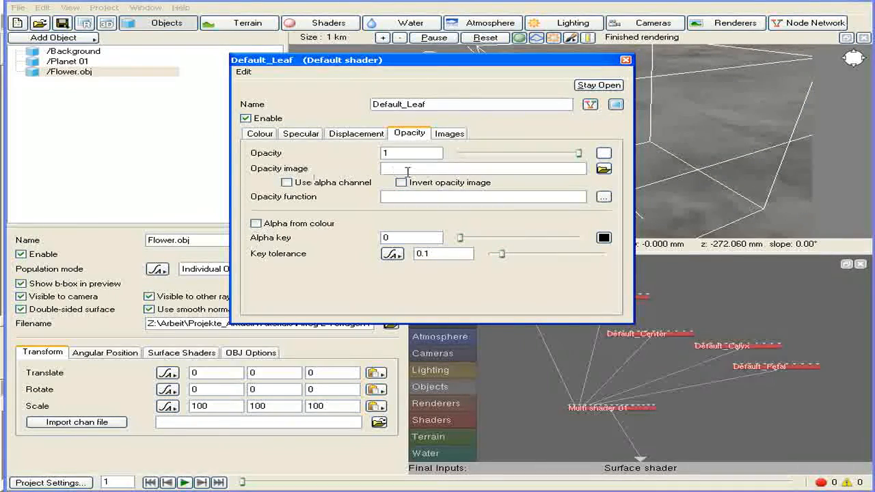
{"action": "left_click", "coordinate": [266, 136]}
{"action": "left_click_drag", "start_coordinate": [430, 169], "coordinate": [344, 174]}
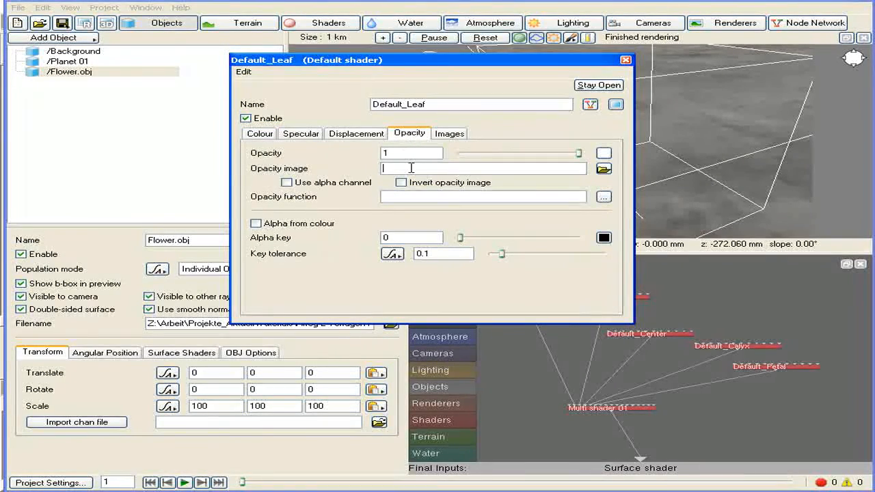
{"action": "type", "text": "leaf.tif"}
{"action": "left_click", "coordinate": [286, 182]}
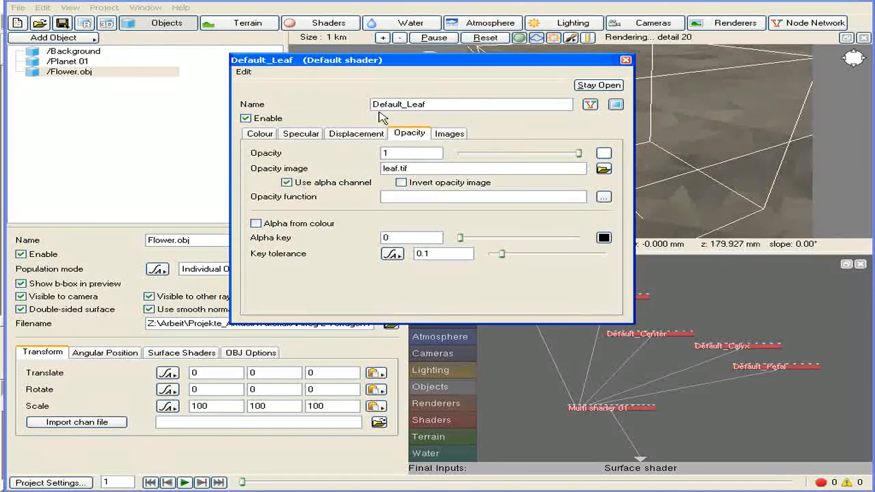
{"action": "left_click", "coordinate": [303, 135]}
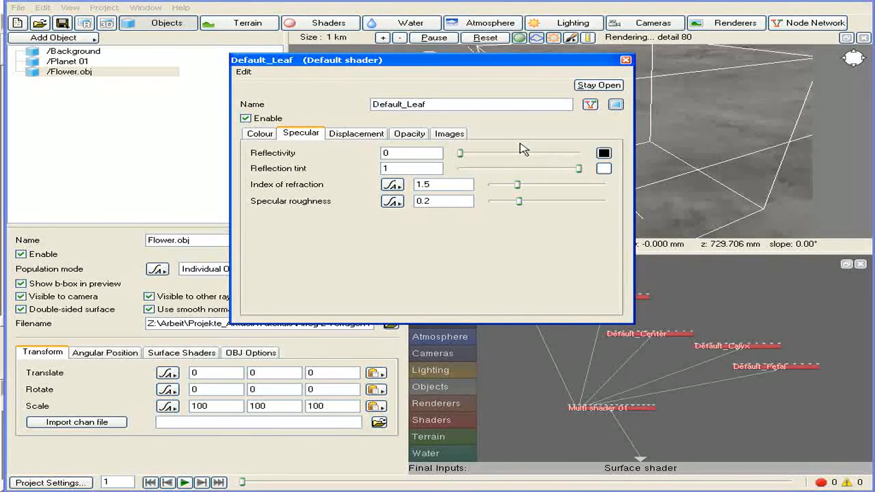
{"action": "left_click", "coordinate": [626, 60]}
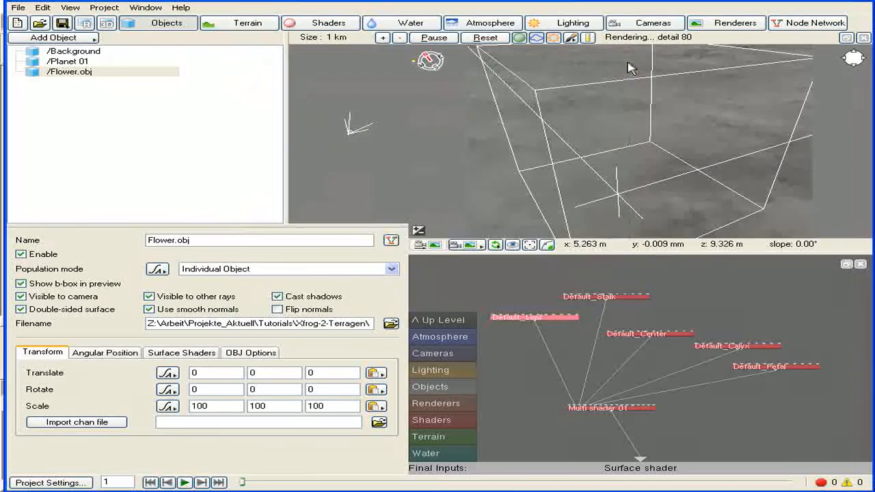
- Check the Default_Stalk shader's settings, and assign calyx.tif with its alpha channel as the Default_Calyx shader's opacity image
{"action": "double_click", "coordinate": [619, 296]}
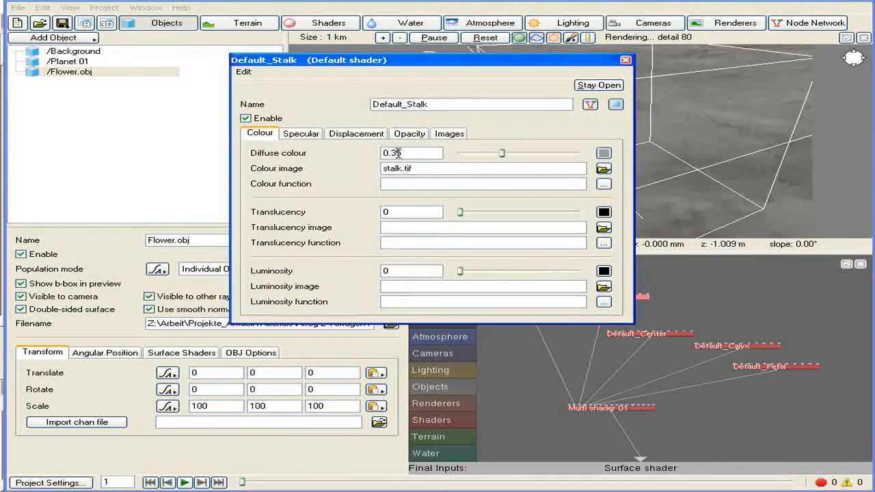
{"action": "left_click", "coordinate": [625, 60]}
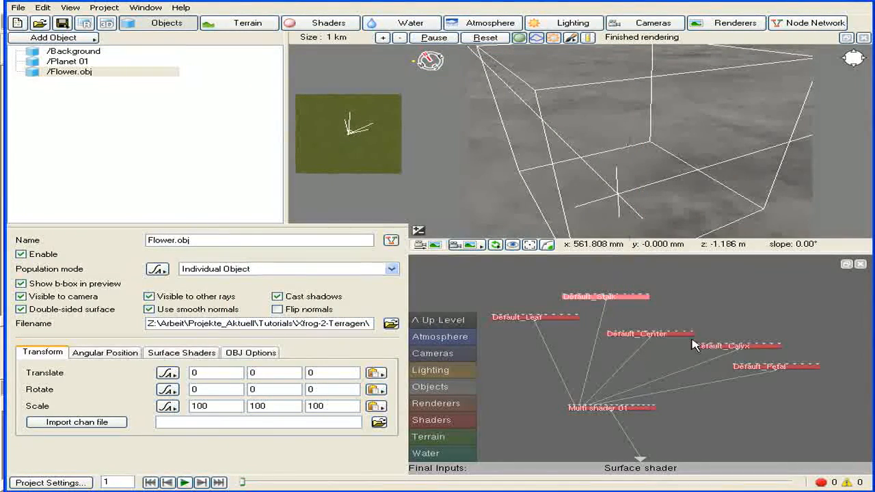
{"action": "double_click", "coordinate": [748, 351]}
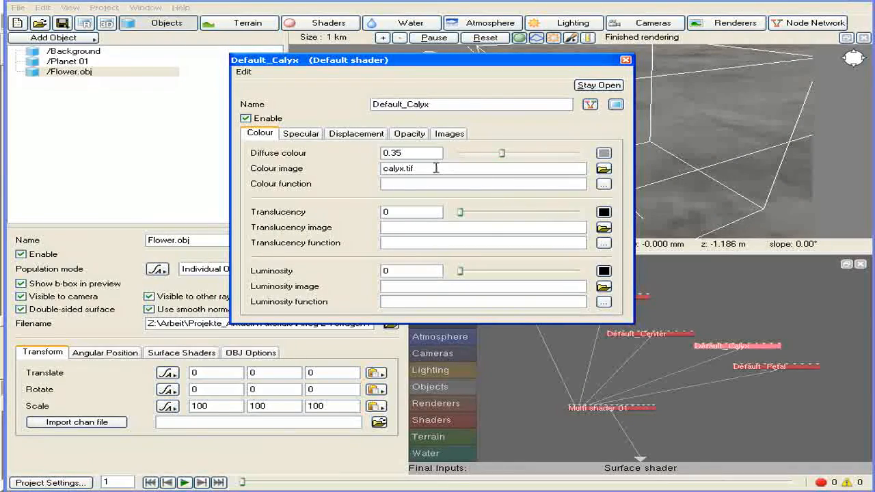
{"action": "left_click", "coordinate": [409, 133]}
{"action": "left_click", "coordinate": [270, 135]}
{"action": "left_click_drag", "start_coordinate": [437, 168], "coordinate": [353, 169]}
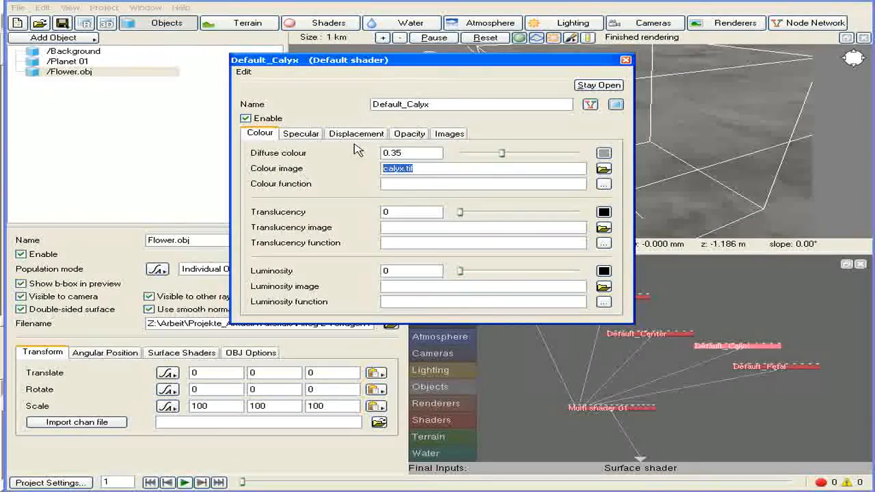
{"action": "left_click", "coordinate": [409, 133]}
{"action": "left_click", "coordinate": [395, 167]}
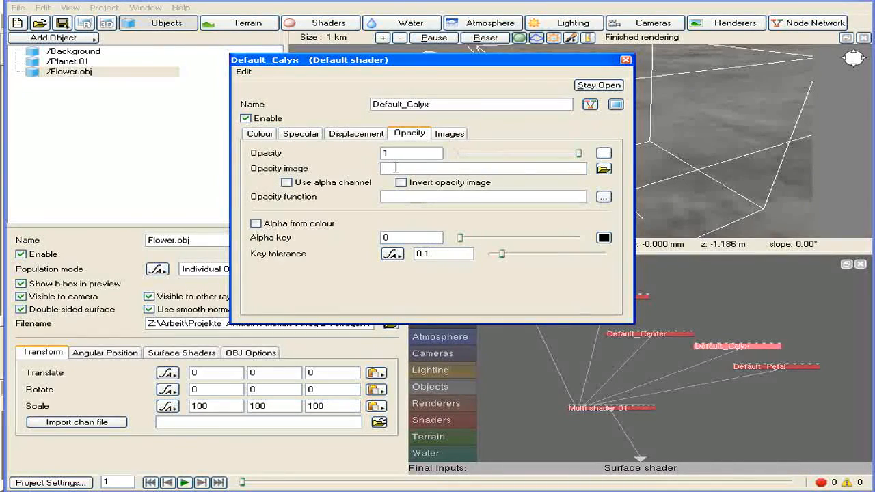
{"action": "left_click", "coordinate": [286, 183]}
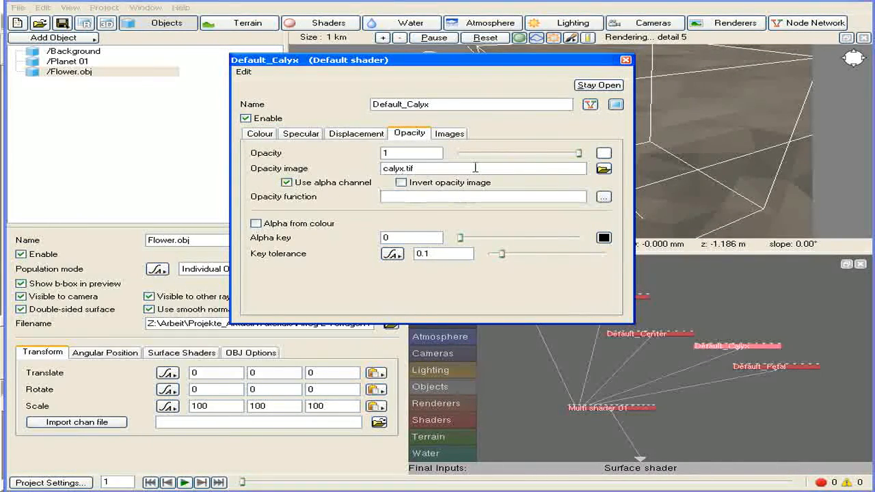
- Copy petal.tif from the Default_Petal shader's colour image into its opacity image and use the alpha channel
{"action": "left_click", "coordinate": [758, 368]}
{"action": "left_click", "coordinate": [433, 170]}
{"action": "left_click_drag", "start_coordinate": [434, 170], "coordinate": [295, 179]}
{"action": "key", "text": "ctrl+c"}
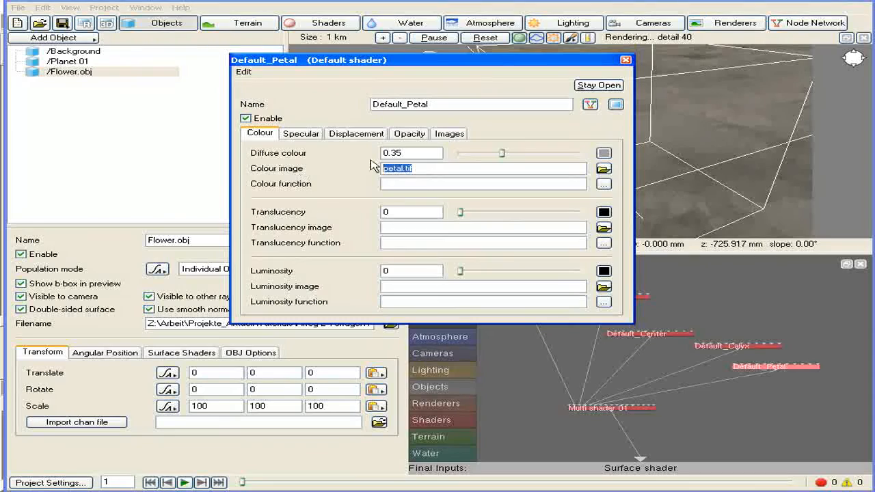
{"action": "left_click", "coordinate": [410, 134]}
{"action": "left_click", "coordinate": [406, 169]}
{"action": "key", "text": "ctrl+v"}
{"action": "left_click", "coordinate": [287, 182]}
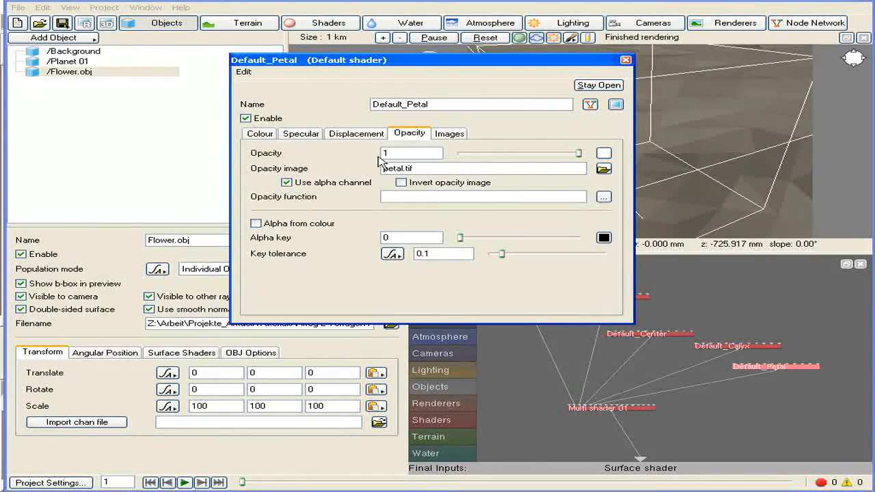
- Set the translucency of the Default_Petal shader to about 0.96
{"action": "left_click", "coordinate": [260, 134]}
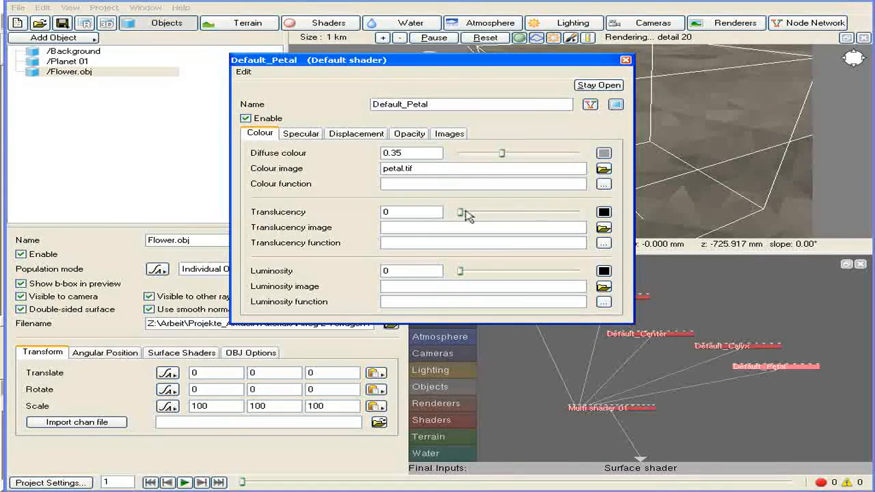
{"action": "left_click_drag", "start_coordinate": [462, 214], "coordinate": [574, 222]}
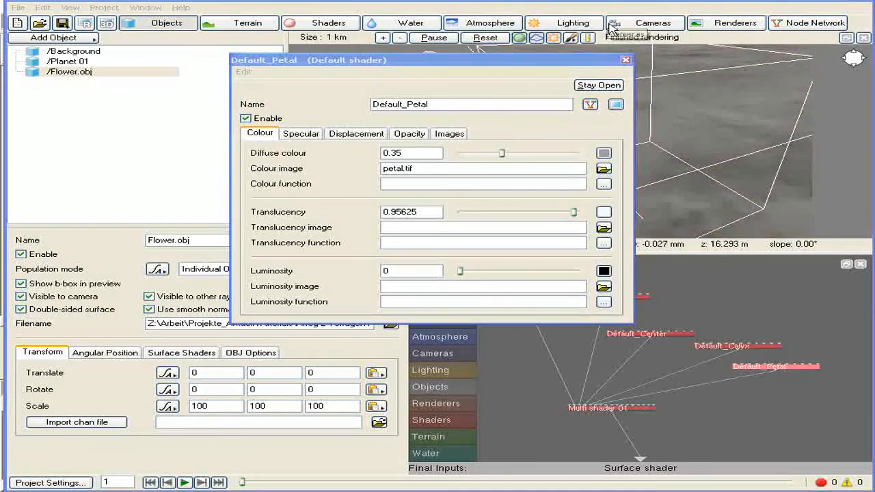
{"action": "left_click", "coordinate": [625, 61]}
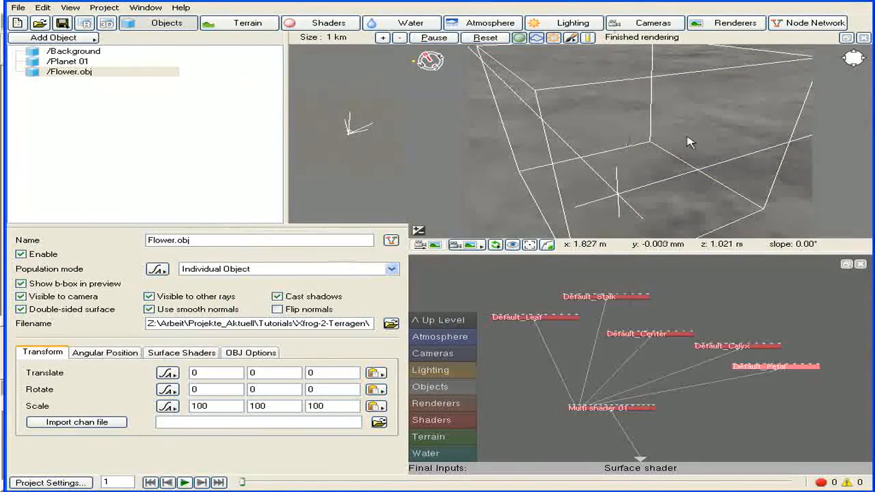
- Set Full Render's anti-aliasing to 2 and its GI relative detail and sample quality to 1, and render the flower
{"action": "left_click", "coordinate": [735, 23]}
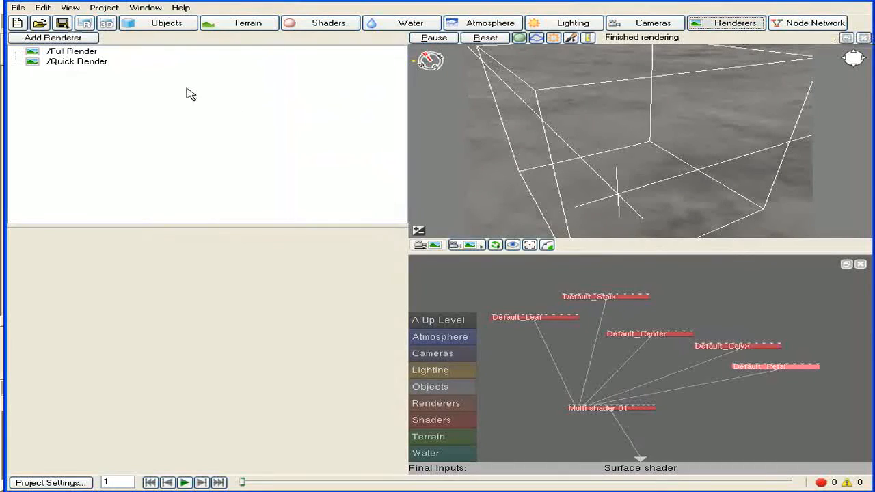
{"action": "left_click", "coordinate": [70, 52]}
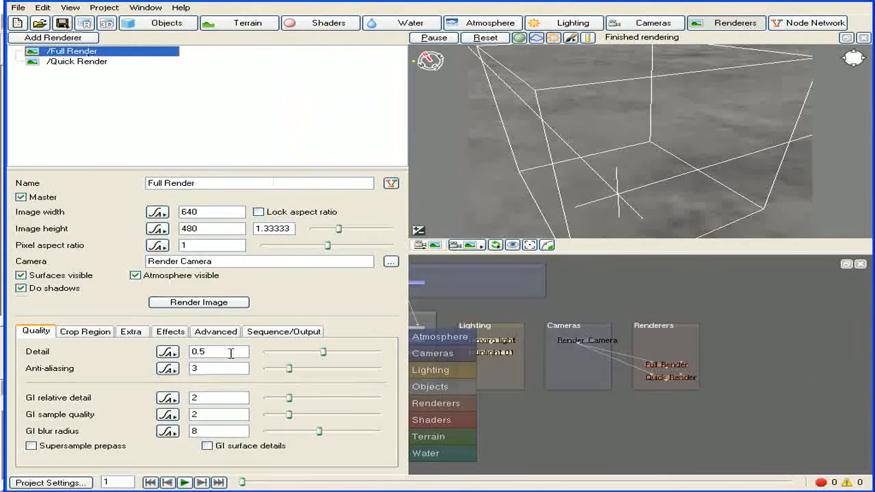
{"action": "left_click", "coordinate": [205, 303]}
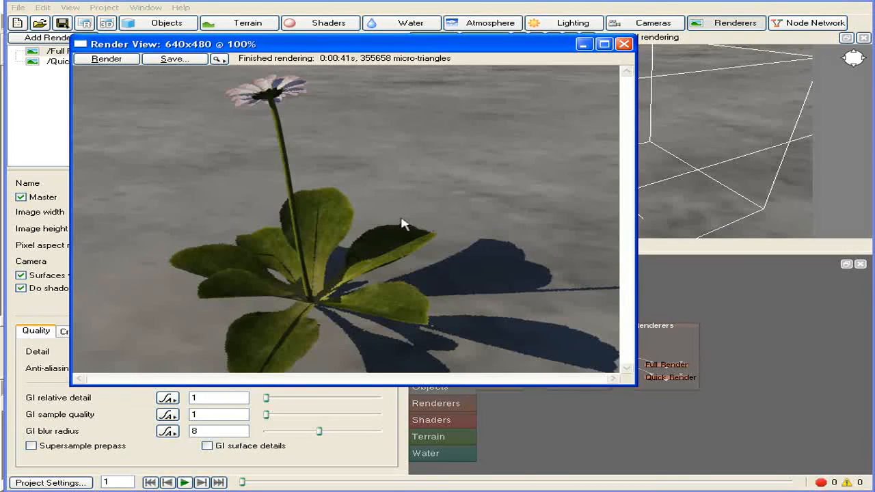
{"action": "left_click", "coordinate": [625, 44]}
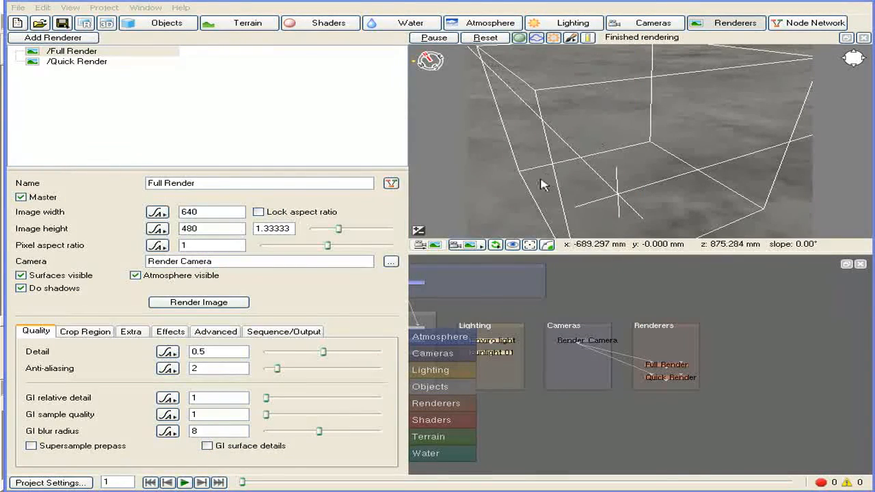
- Render the flower again from a viewpoint that faces the front of the blossom
{"action": "left_click_drag", "start_coordinate": [632, 198], "coordinate": [698, 179], "text": "alt"}
{"action": "left_click", "coordinate": [724, 28]}
{"action": "left_click", "coordinate": [225, 305]}
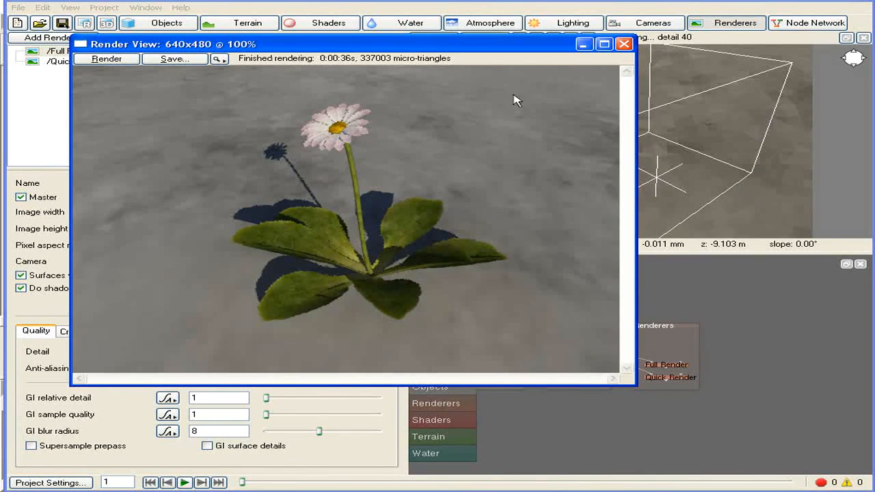
{"action": "left_click", "coordinate": [624, 44]}
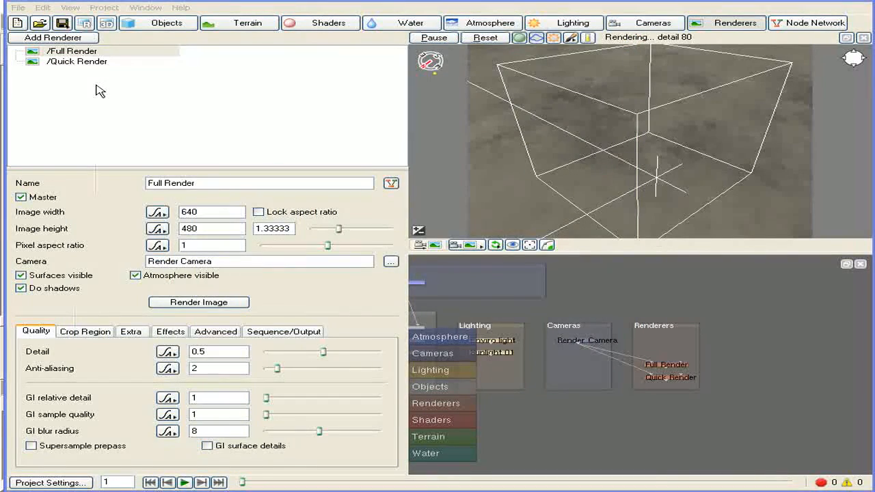
- Set the scale of Flower.obj to 1 on all three axes
{"action": "left_click", "coordinate": [182, 26]}
{"action": "left_click", "coordinate": [66, 72]}
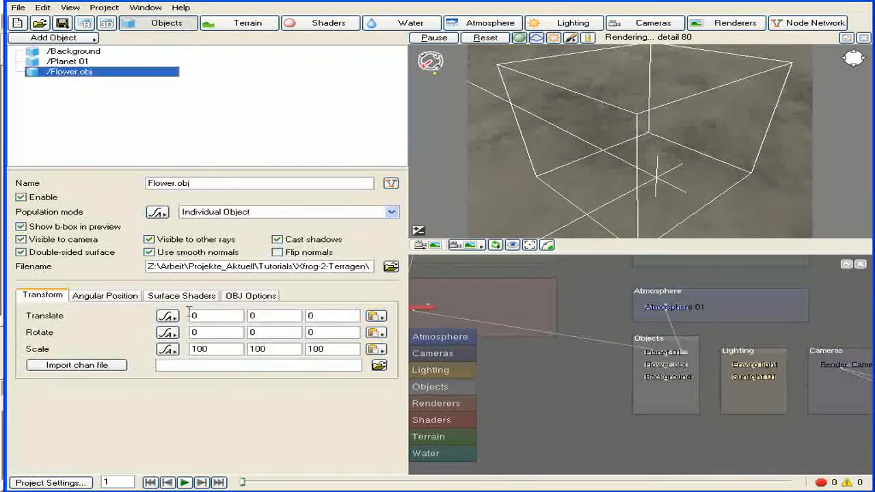
{"action": "double_click", "coordinate": [200, 349]}
{"action": "type", "text": "1"}
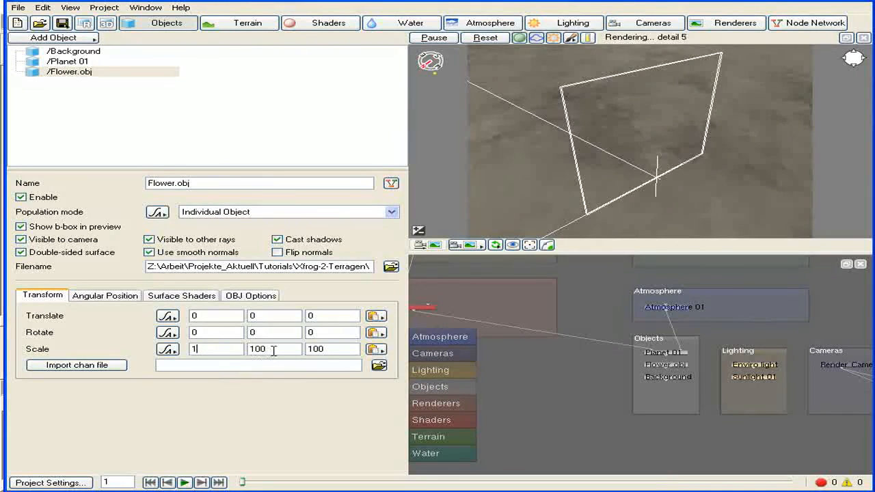
{"action": "double_click", "coordinate": [260, 349]}
{"action": "type", "text": "1"}
{"action": "double_click", "coordinate": [316, 349]}
{"action": "type", "text": "1"}
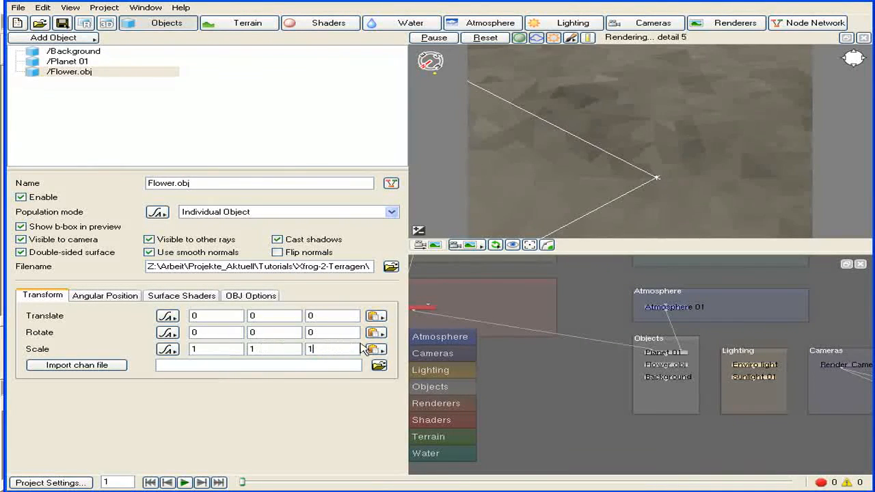
- Save the Flower.obj node as a Terragen object file named Flower in the Files folder
{"action": "left_click", "coordinate": [454, 390]}
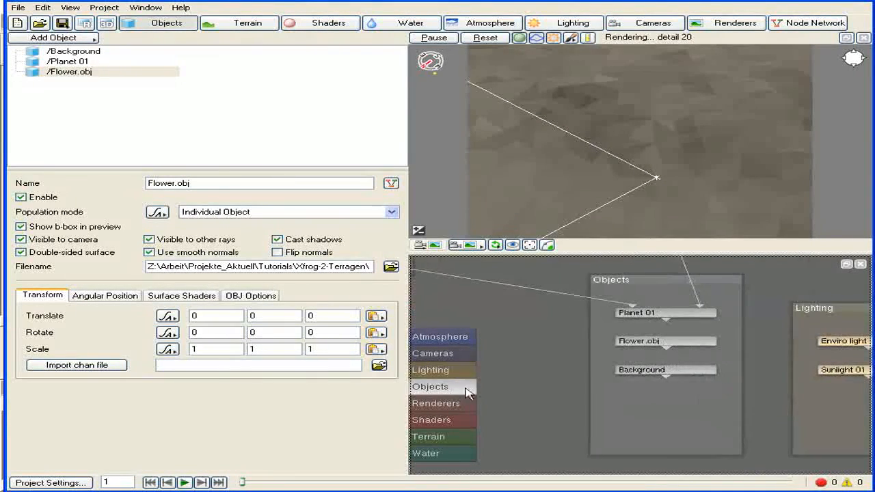
{"action": "right_click", "coordinate": [639, 344]}
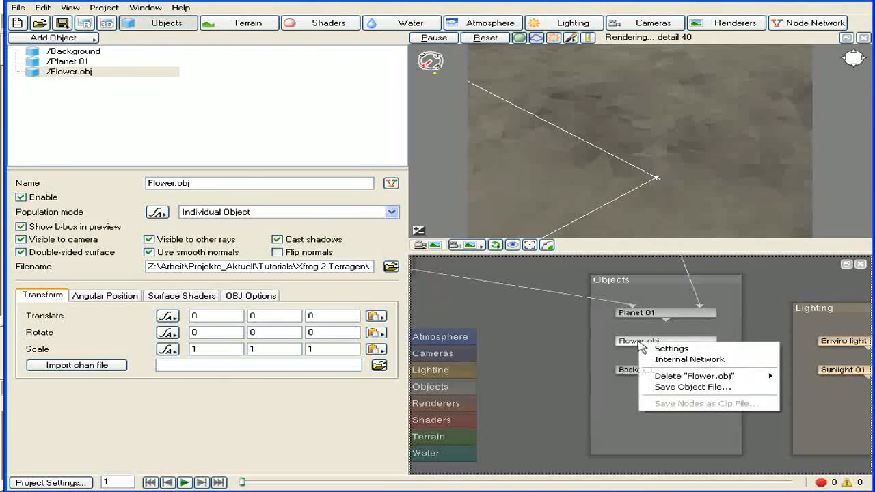
{"action": "left_click", "coordinate": [692, 387]}
{"action": "type", "text": "Flo"}
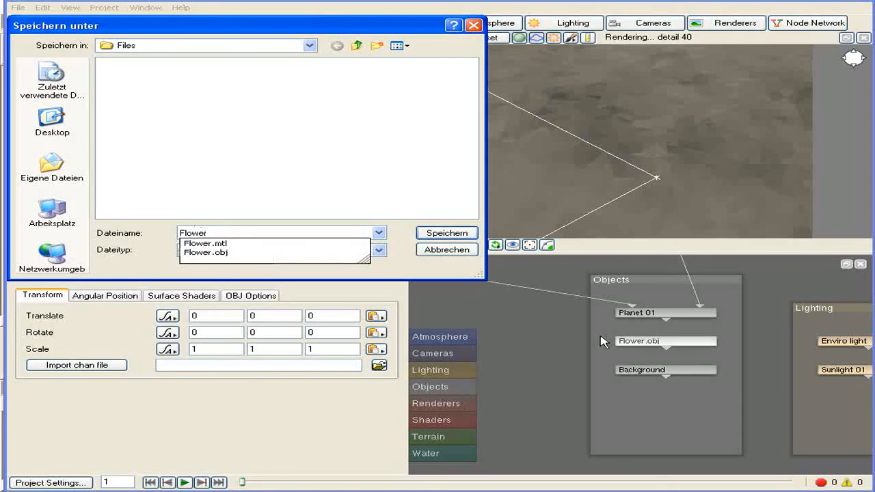
{"action": "type", "text": "wer"}
{"action": "left_click", "coordinate": [469, 236]}
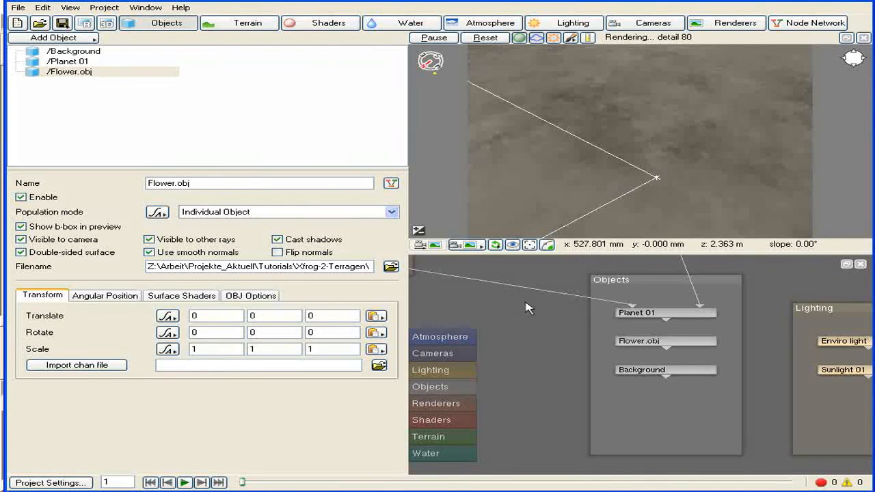
- Add a single Tgo reader object to the scene that loads Flower.tgo
{"action": "left_click", "coordinate": [75, 38]}
{"action": "mouse_move", "coordinate": [125, 42]}
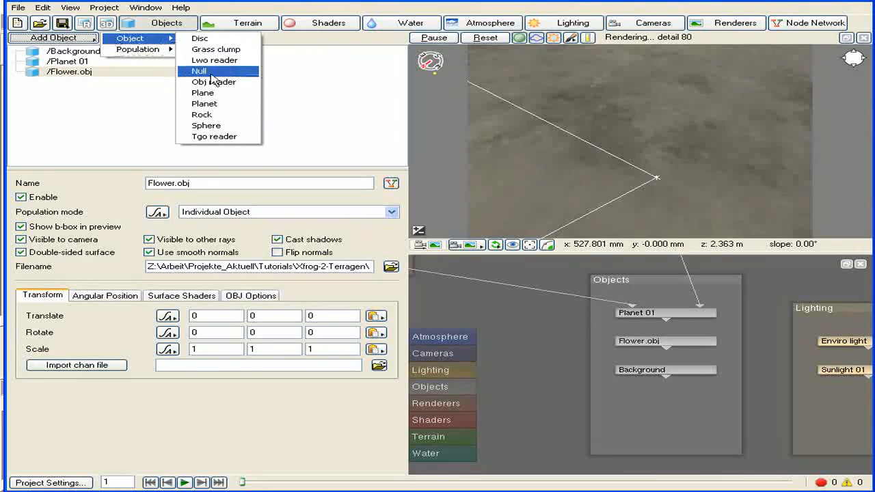
{"action": "left_click", "coordinate": [216, 137]}
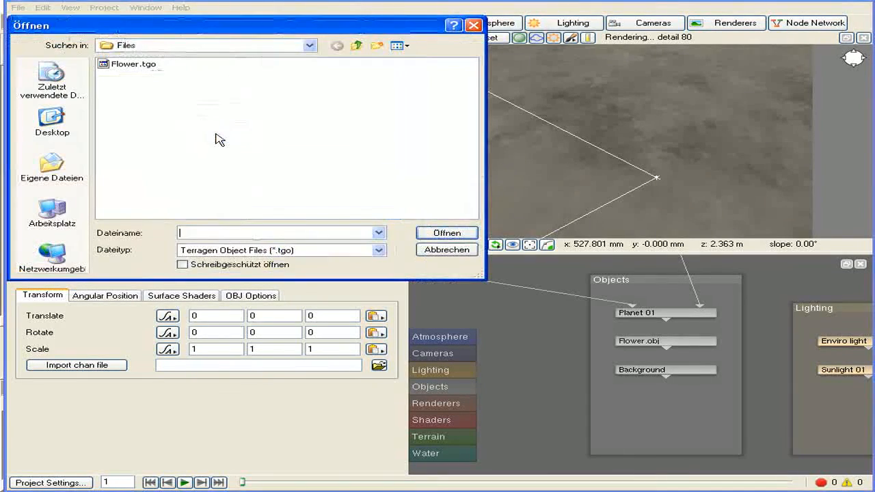
{"action": "double_click", "coordinate": [134, 66]}
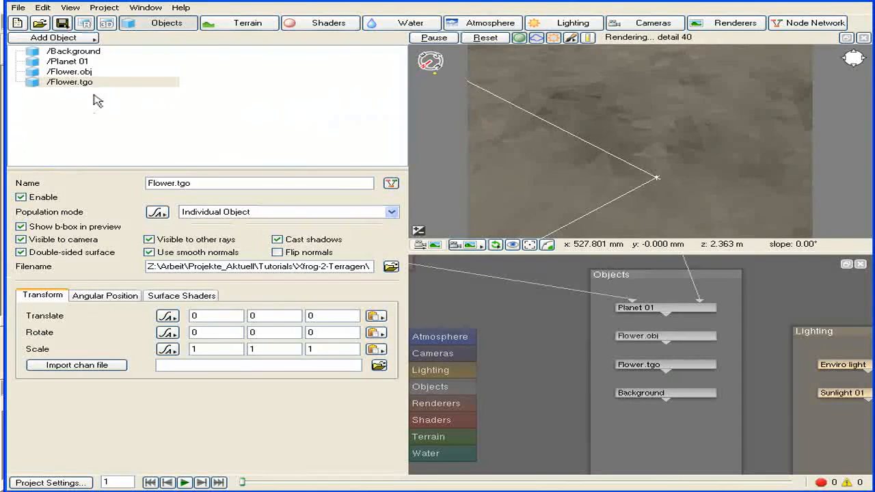
- Add a Tgo reader population to the scene that uses Flower.tgo as its source object
{"action": "left_click", "coordinate": [87, 37]}
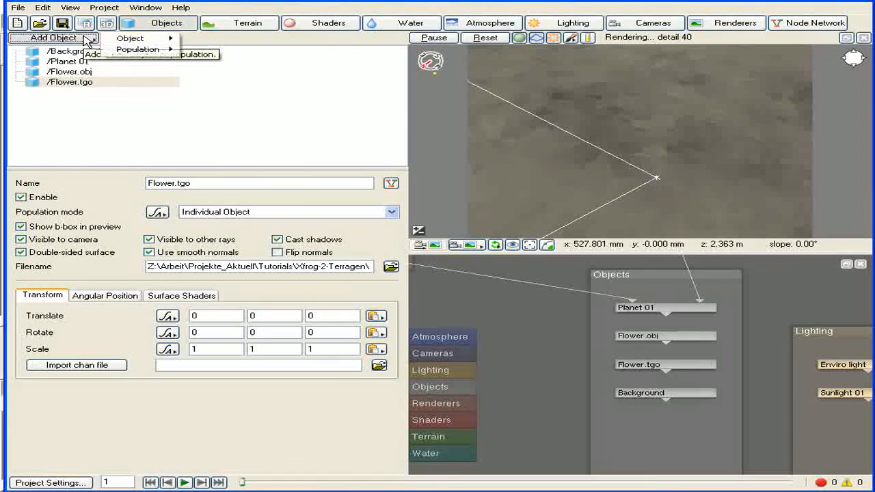
{"action": "mouse_move", "coordinate": [115, 54]}
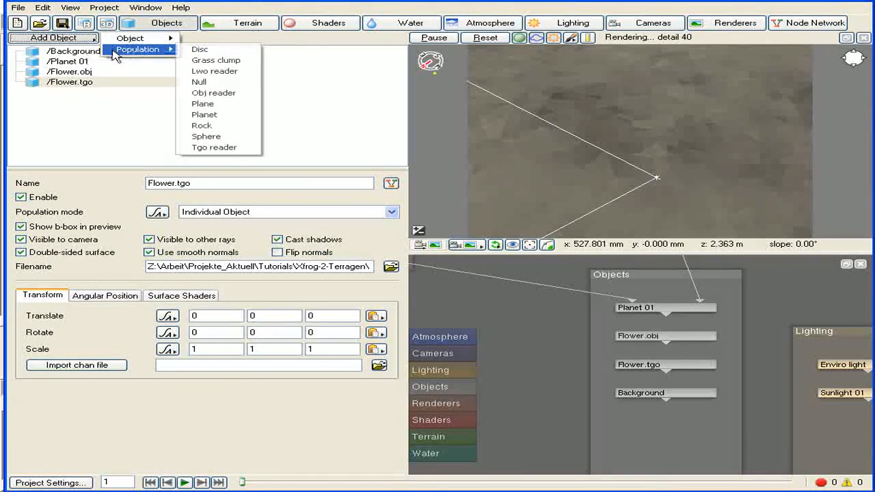
{"action": "left_click", "coordinate": [242, 147]}
{"action": "double_click", "coordinate": [134, 65]}
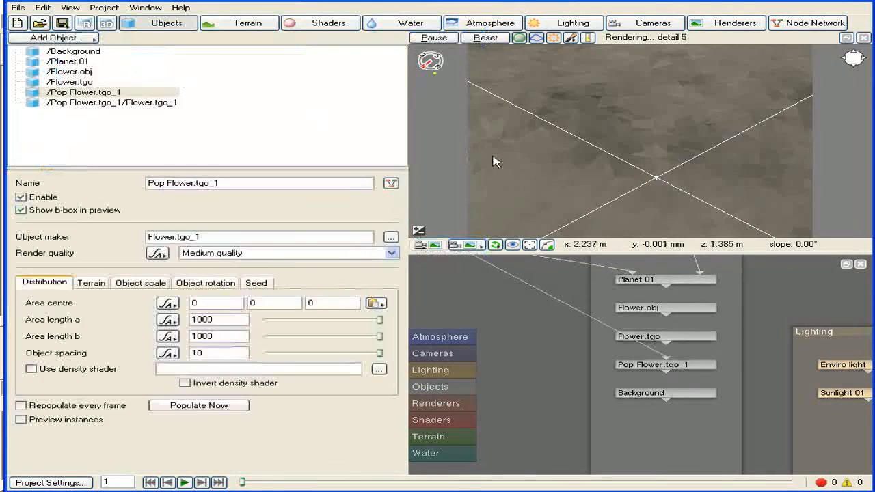